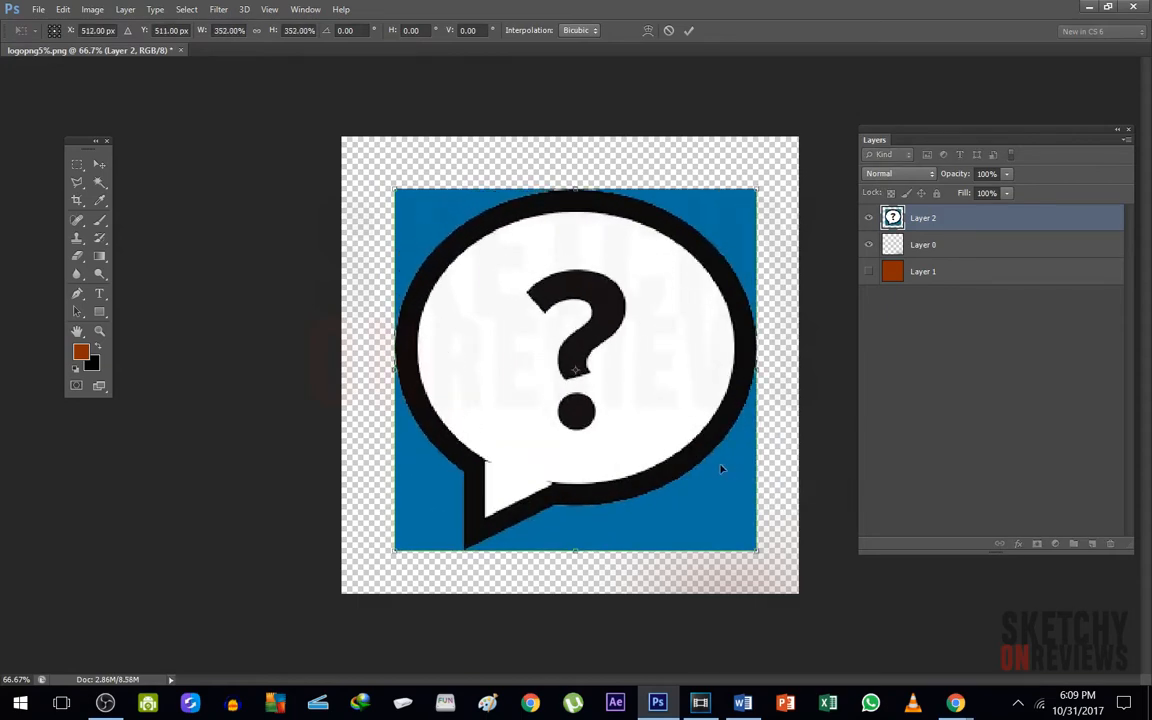
- Apply the 352% enlargement of the speech-bubble image and move it slightly up and left on the canvas
{"action": "key", "text": "Return"}
{"action": "left_click_drag", "start_coordinate": [658, 441], "coordinate": [650, 422]}
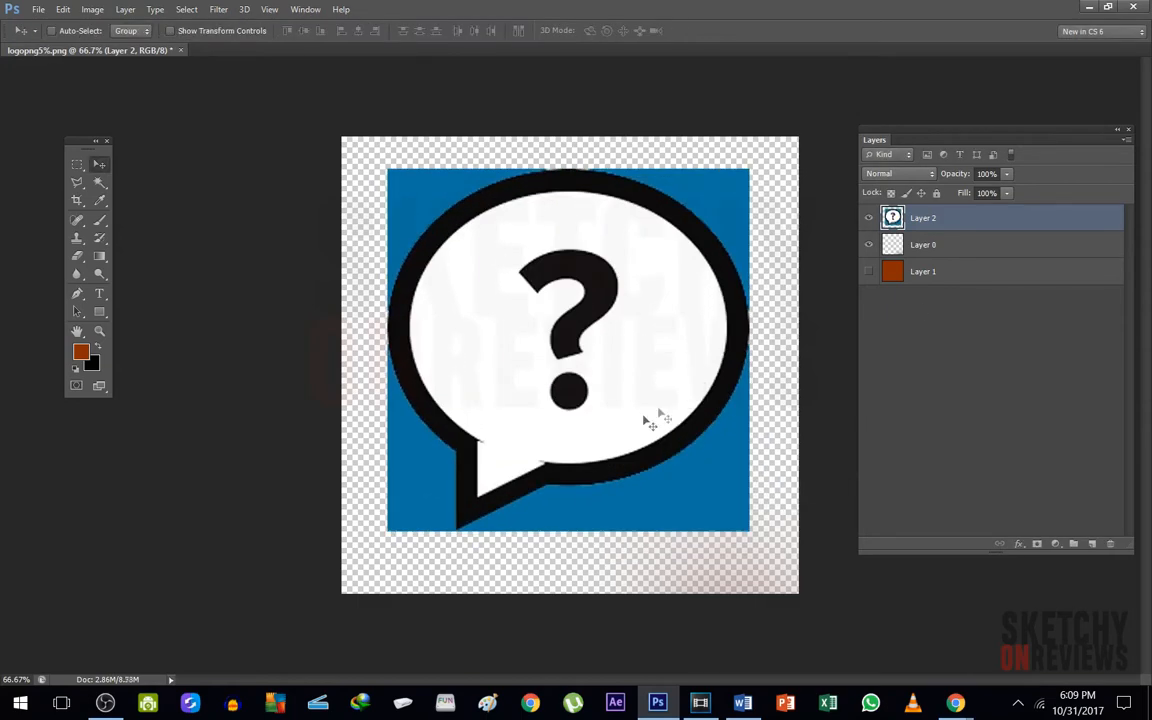
- Delete the hidden brown Layer 1 and shift the speech-bubble image on Layer 2 slightly downward
{"action": "left_click", "coordinate": [933, 274]}
{"action": "key", "text": "Delete"}
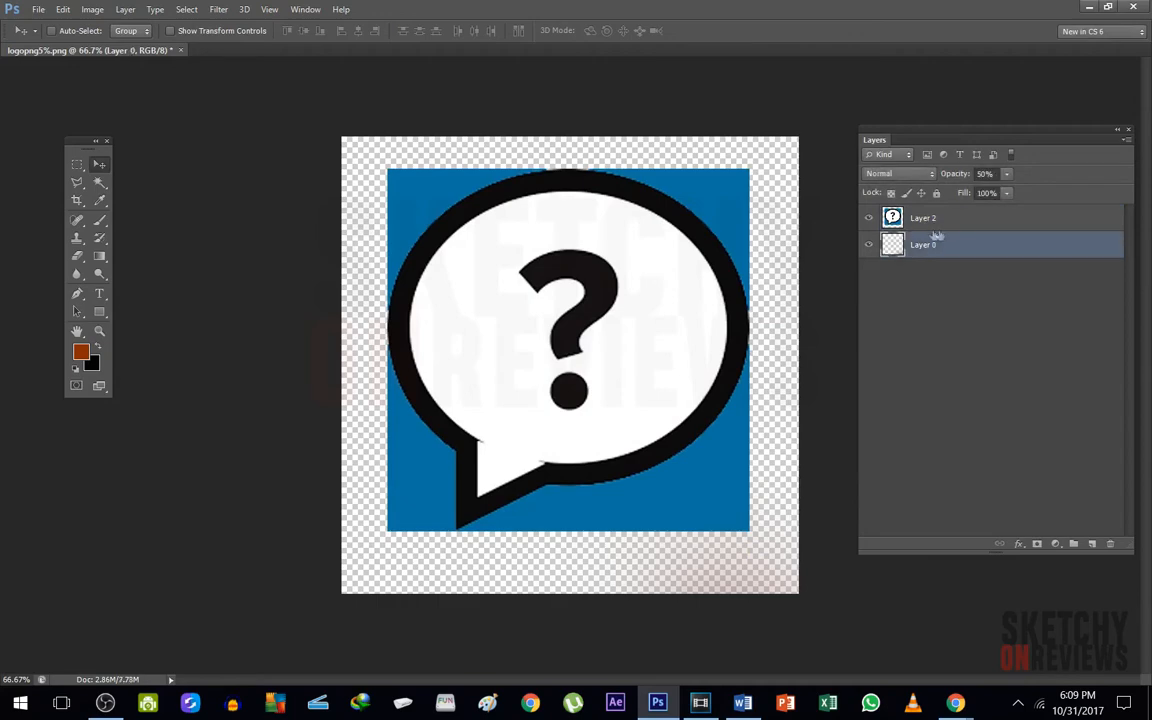
{"action": "left_click", "coordinate": [924, 224]}
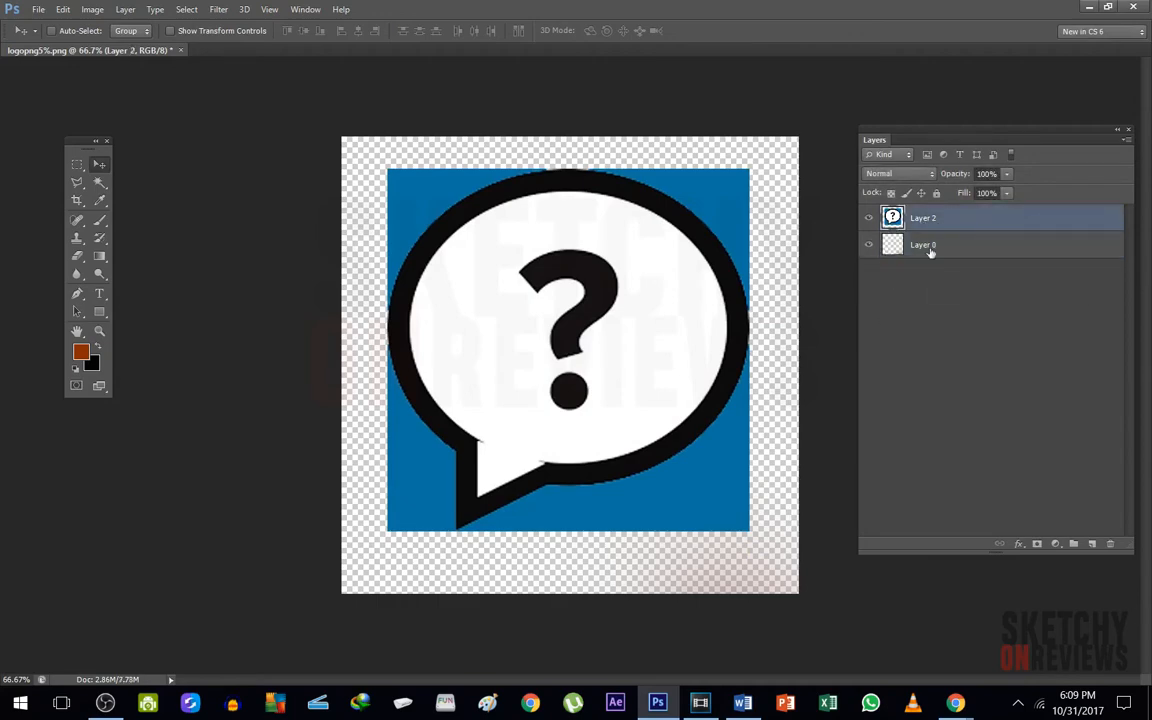
{"action": "left_click", "coordinate": [870, 218]}
{"action": "left_click", "coordinate": [870, 218]}
{"action": "left_click_drag", "start_coordinate": [533, 311], "coordinate": [534, 317]}
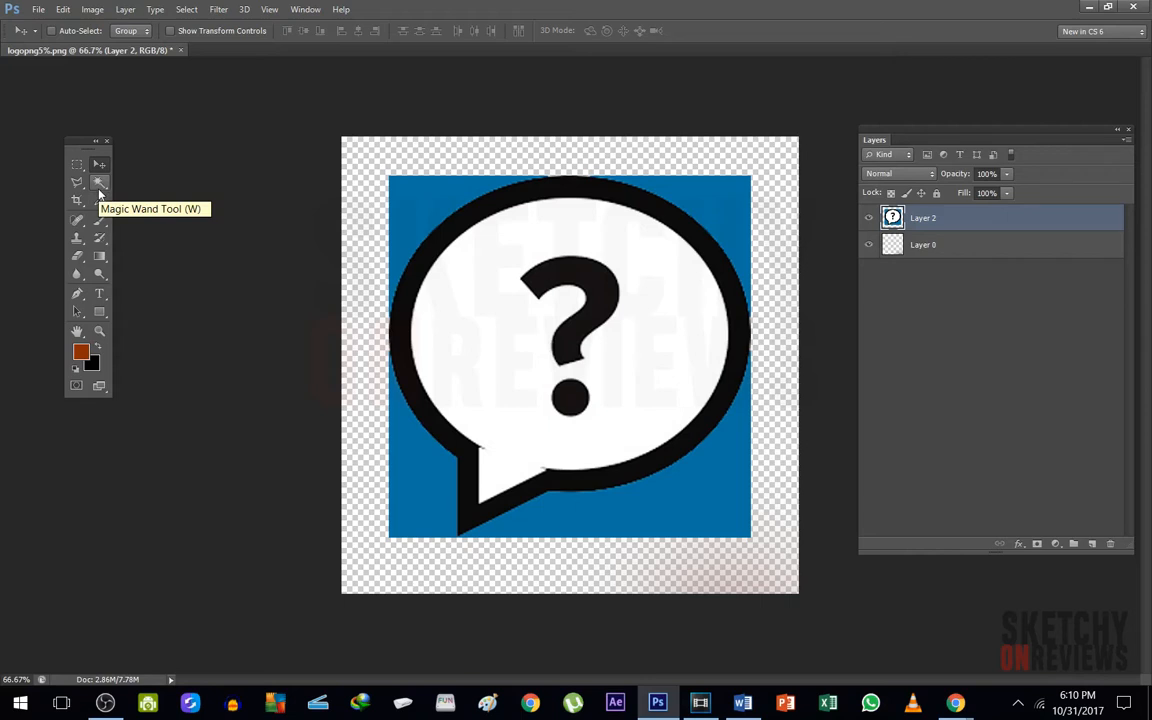
- Select all four blue corner areas around the speech bubble with the Magic Wand, delete them and clear the selection
{"action": "left_click", "coordinate": [99, 185]}
{"action": "left_click", "coordinate": [674, 188]}
{"action": "left_click", "coordinate": [440, 478]}
{"action": "left_click", "coordinate": [715, 193]}
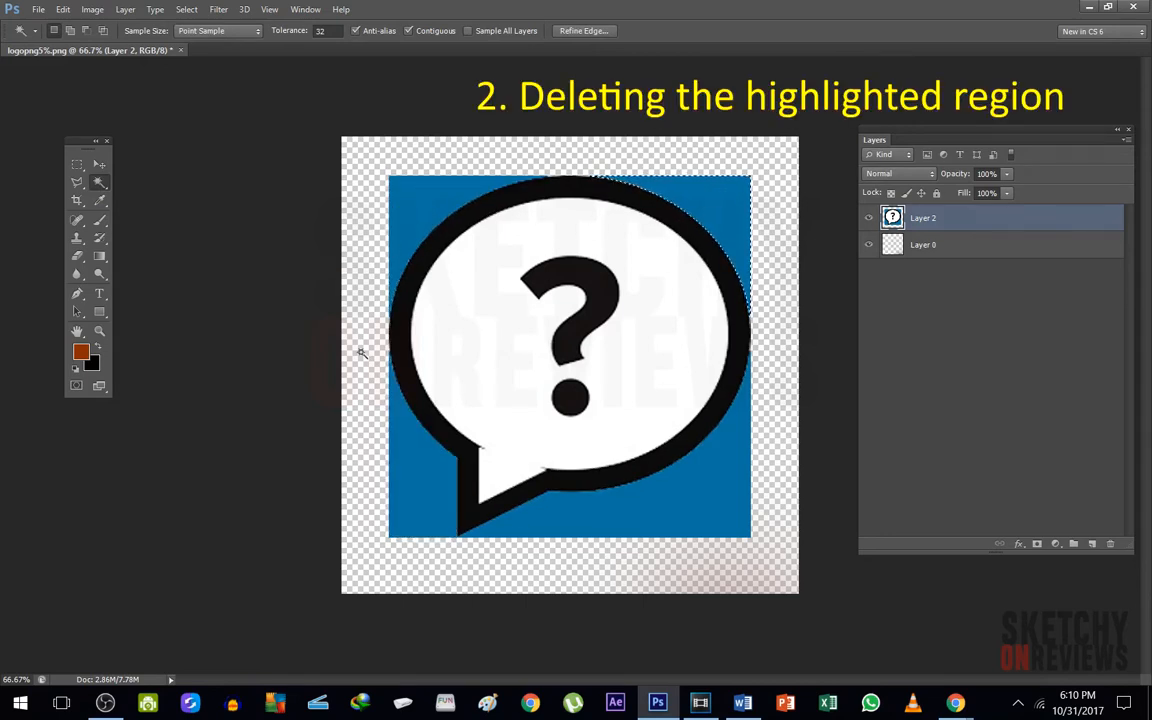
{"action": "left_click", "coordinate": [430, 222]}
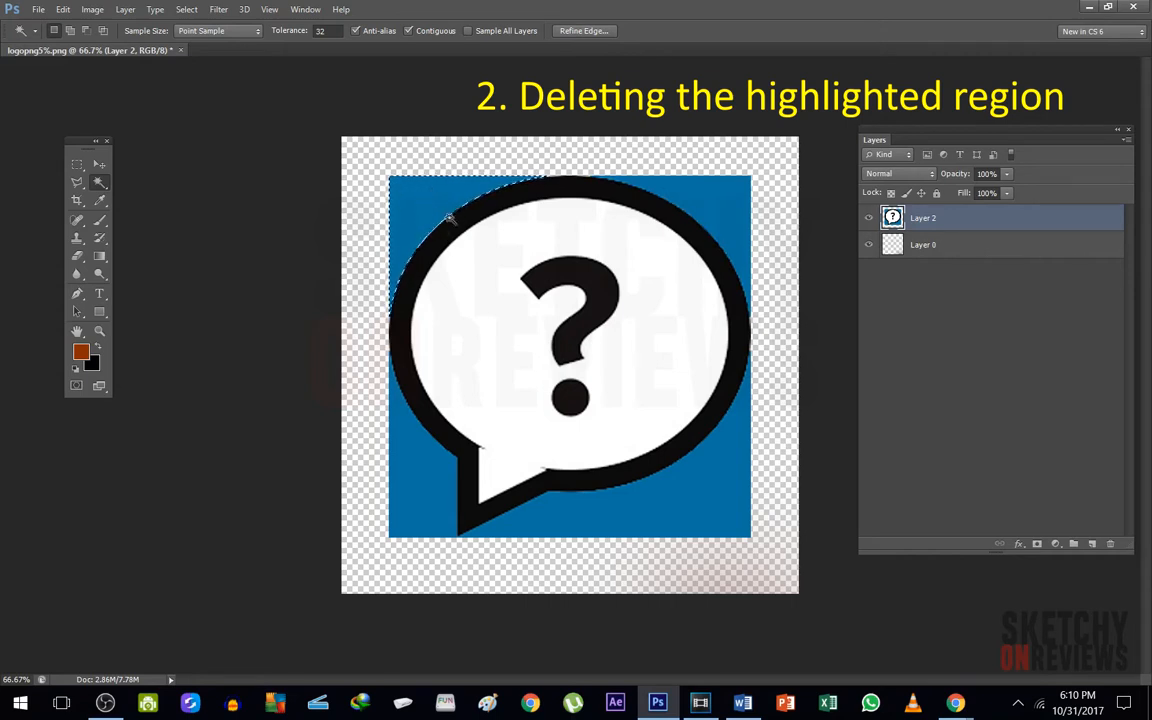
{"action": "left_click", "coordinate": [733, 188], "text": "shift"}
{"action": "left_click", "coordinate": [705, 509], "text": "shift"}
{"action": "left_click", "coordinate": [407, 489], "text": "shift"}
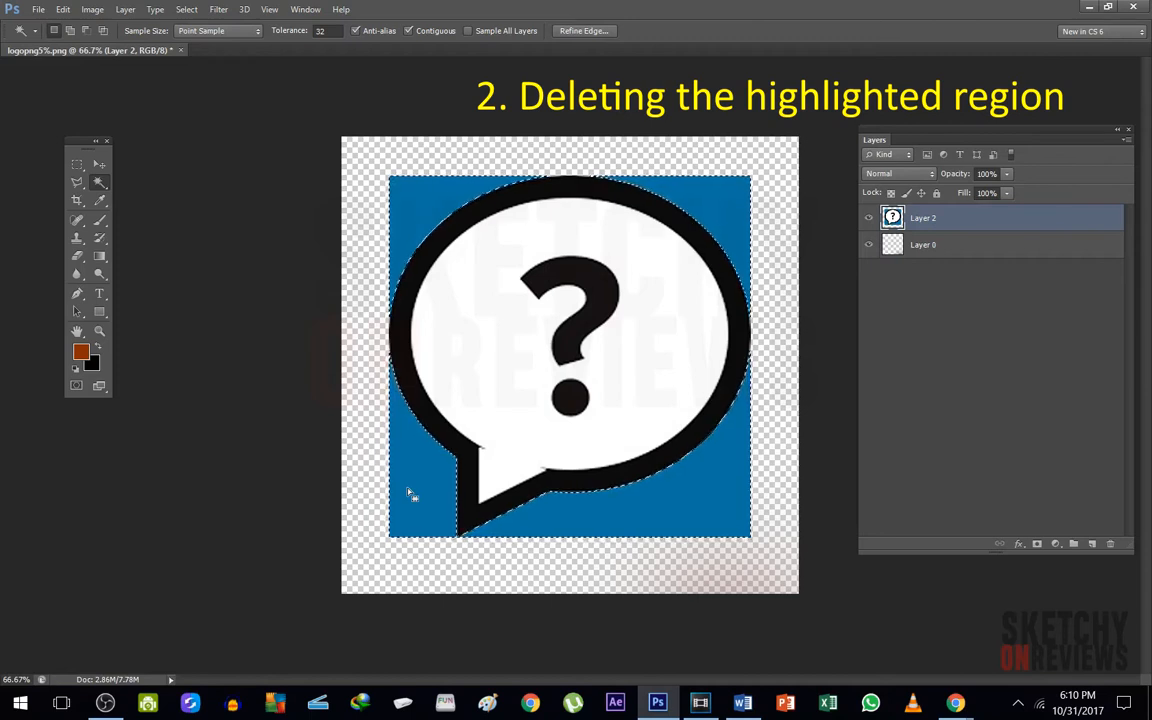
{"action": "key", "text": "Delete"}
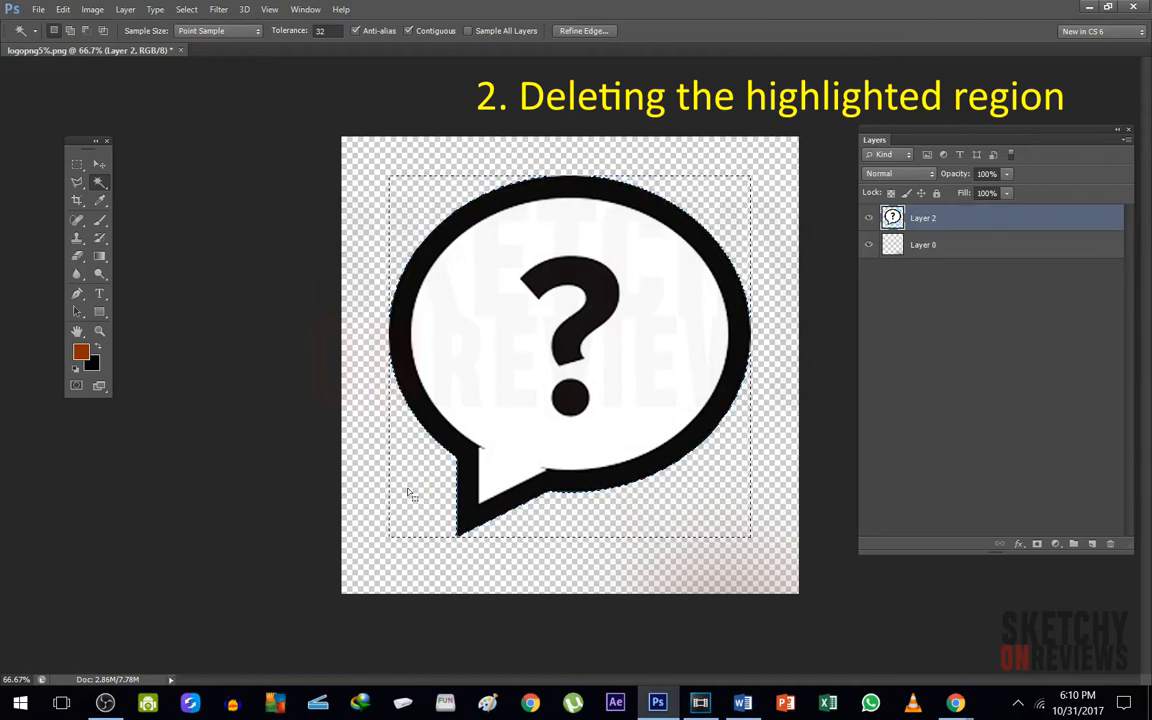
{"action": "key", "text": "ctrl+d"}
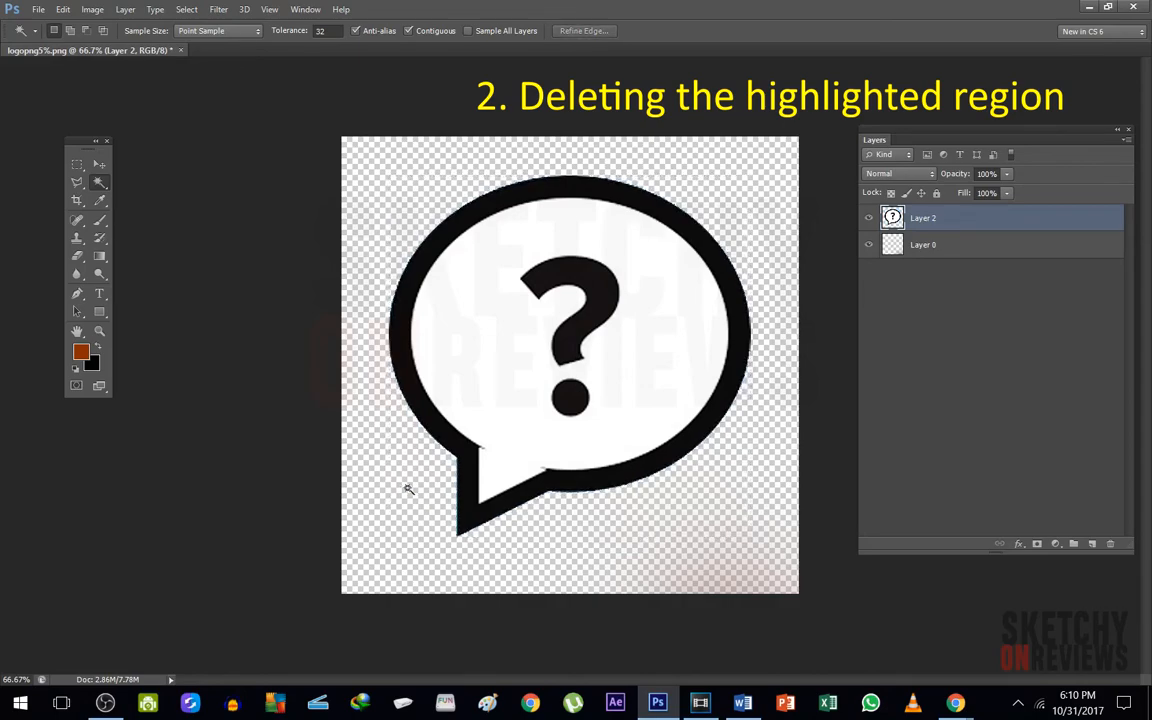
- Restore the last selection and examine the outer edge of the speech bubble up close for leftover blue
{"action": "key", "text": "ctrl+shift+d"}
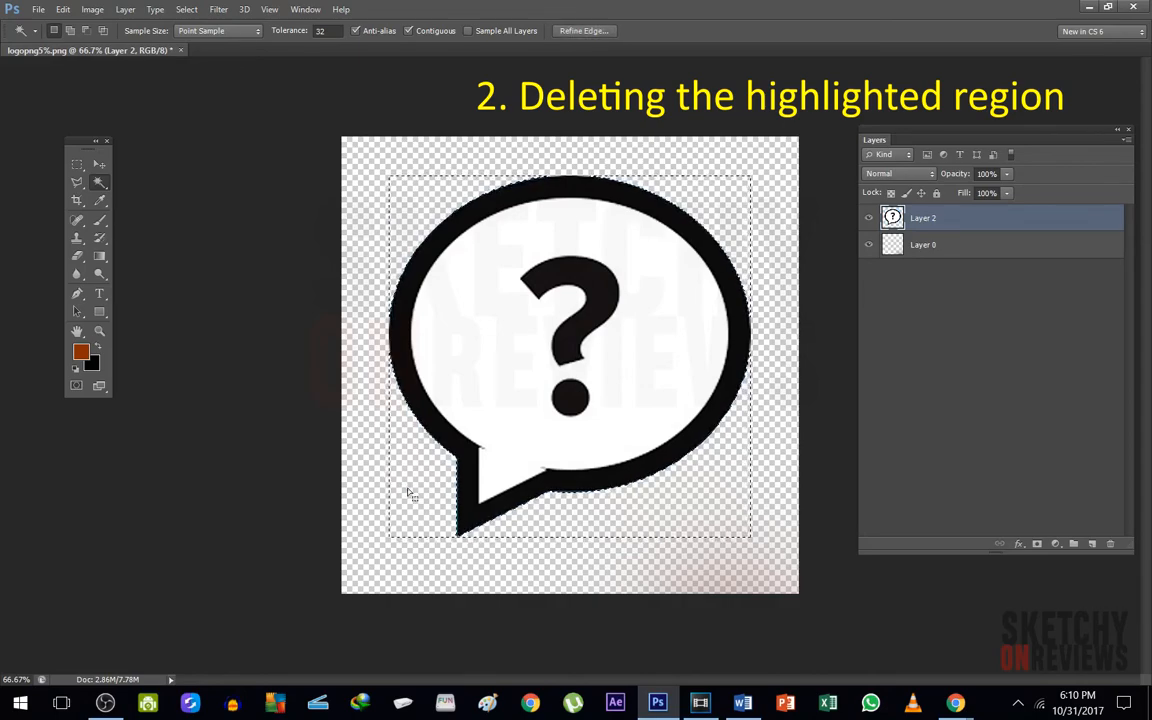
{"action": "key", "text": "ctrl+plus"}
{"action": "scroll", "coordinate": [370, 257], "scroll_direction": "up", "scroll_amount": 17}
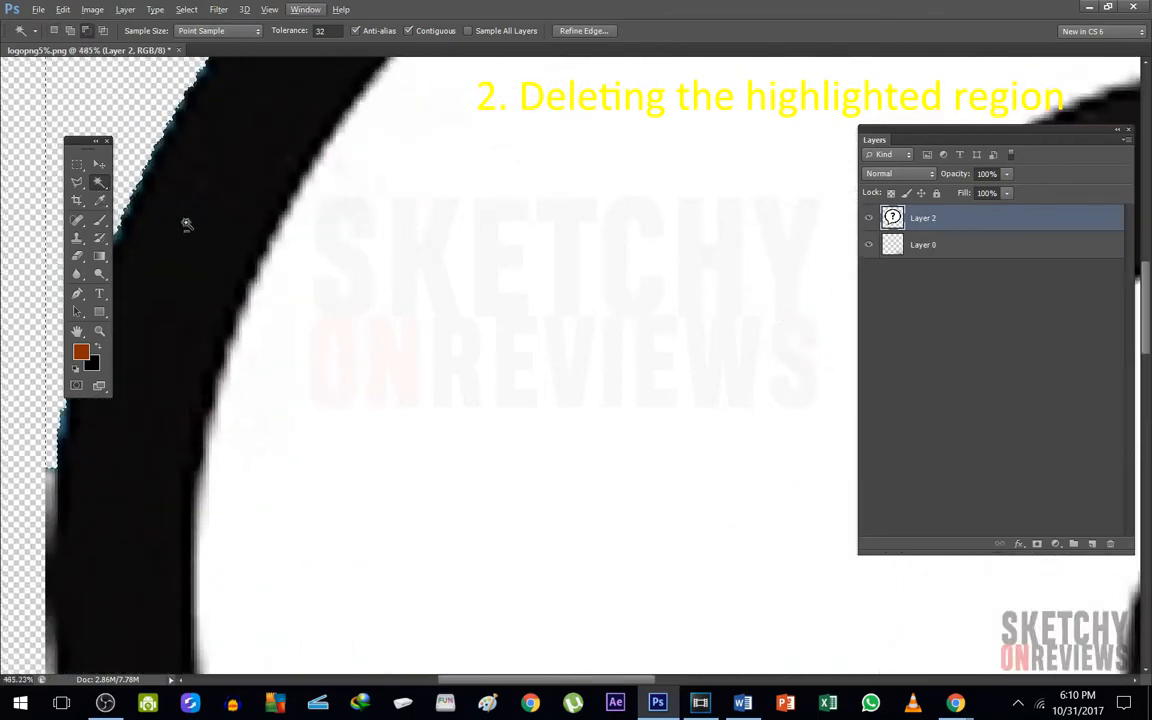
{"action": "scroll", "coordinate": [199, 228], "scroll_direction": "down", "scroll_amount": 2}
{"action": "scroll", "coordinate": [175, 220], "scroll_direction": "down", "scroll_amount": 15}
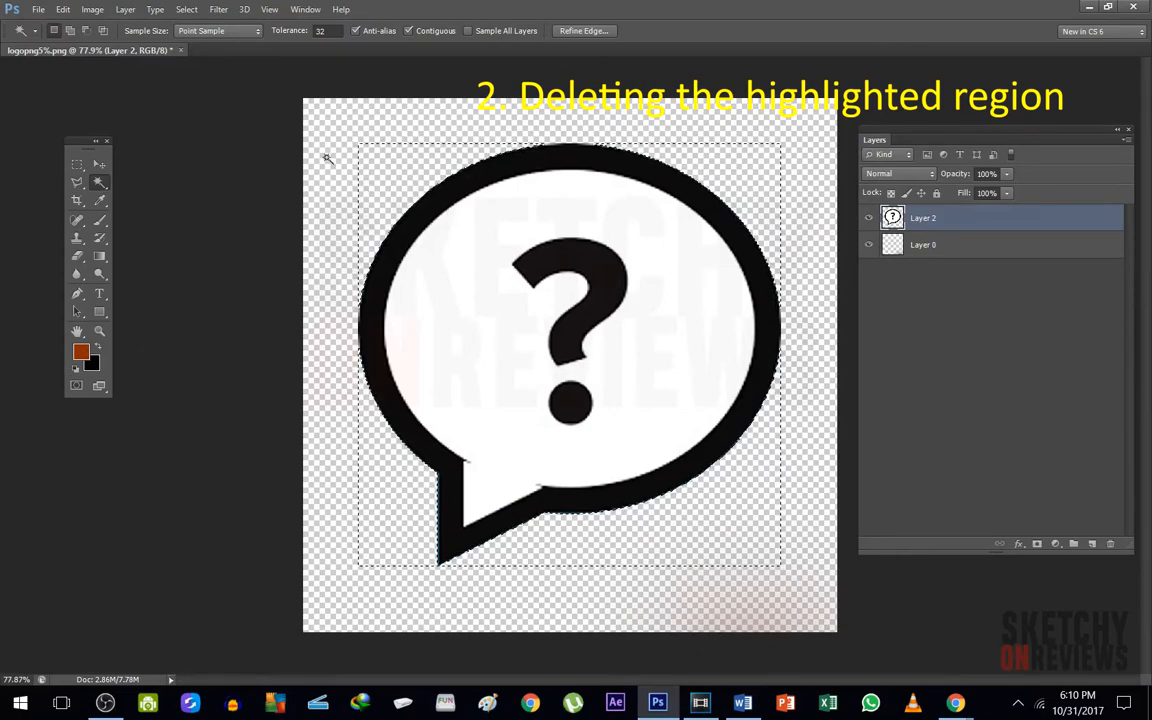
{"action": "key", "text": "ctrl+d"}
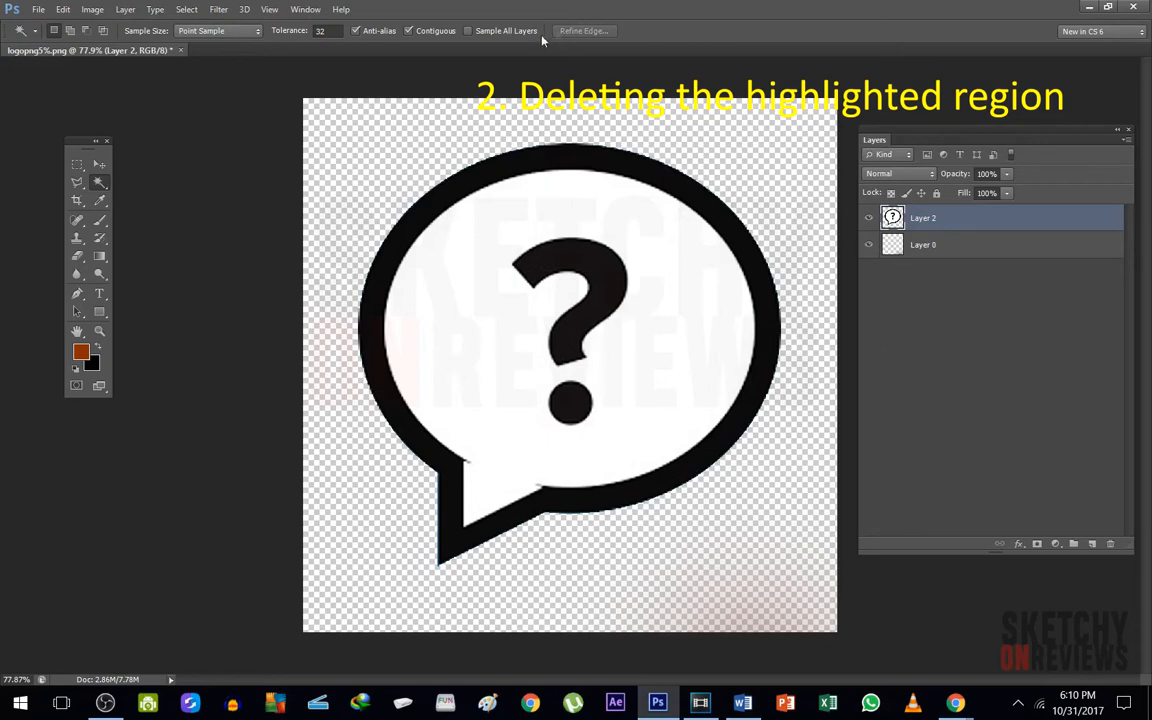
- Add a new layer above the speech bubble and set the foreground colour to white
{"action": "left_click", "coordinate": [1092, 543]}
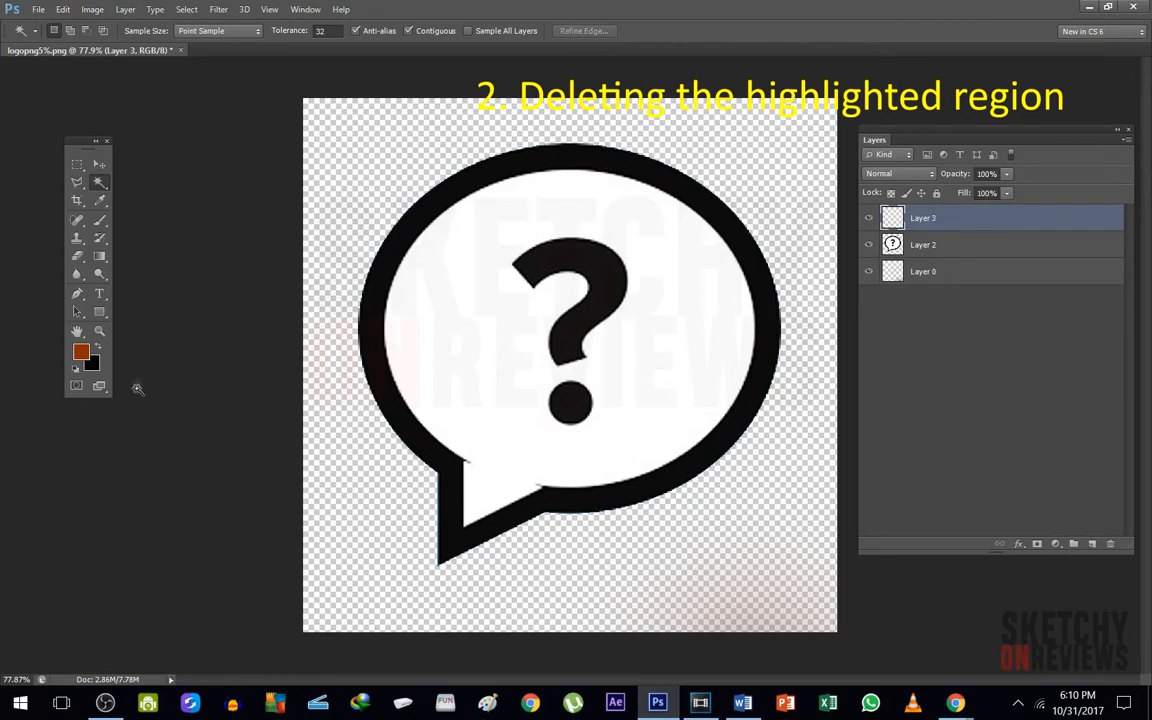
{"action": "left_click", "coordinate": [80, 356]}
{"action": "left_click_drag", "start_coordinate": [262, 430], "coordinate": [211, 411]}
{"action": "left_click", "coordinate": [568, 411]}
{"action": "key", "text": "i"}
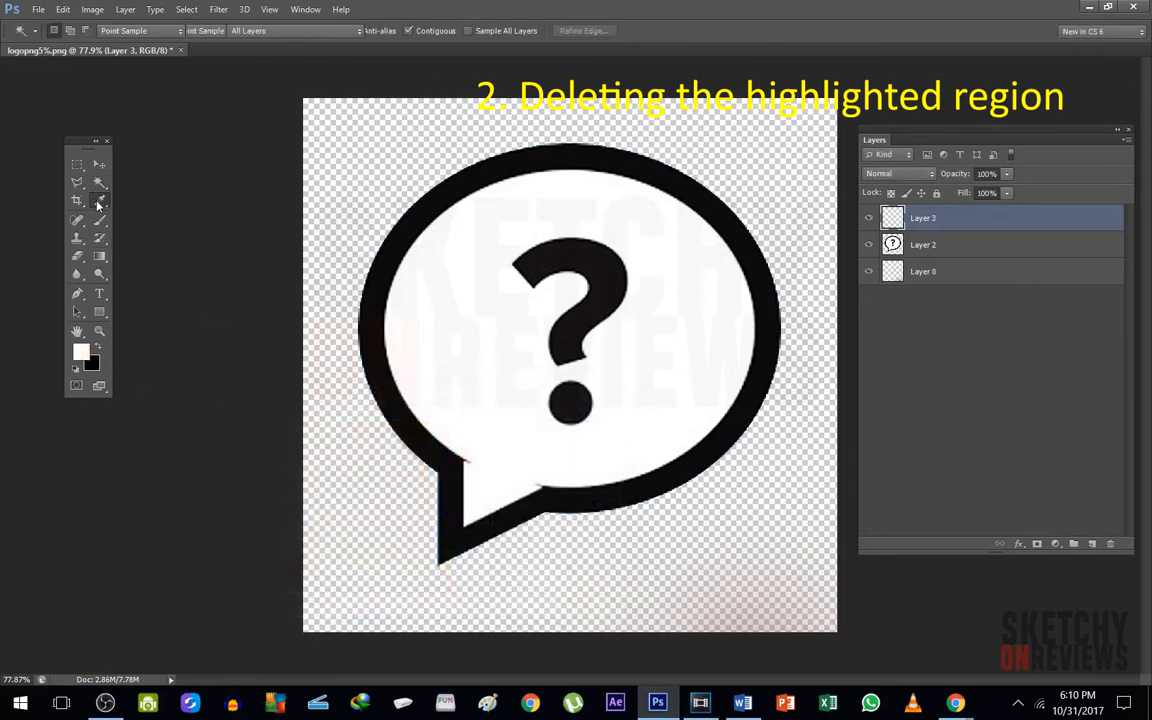
- Paint the whole new layer white with a 600 px brush and place it beneath the speech-bubble layer
{"action": "left_click", "coordinate": [101, 221]}
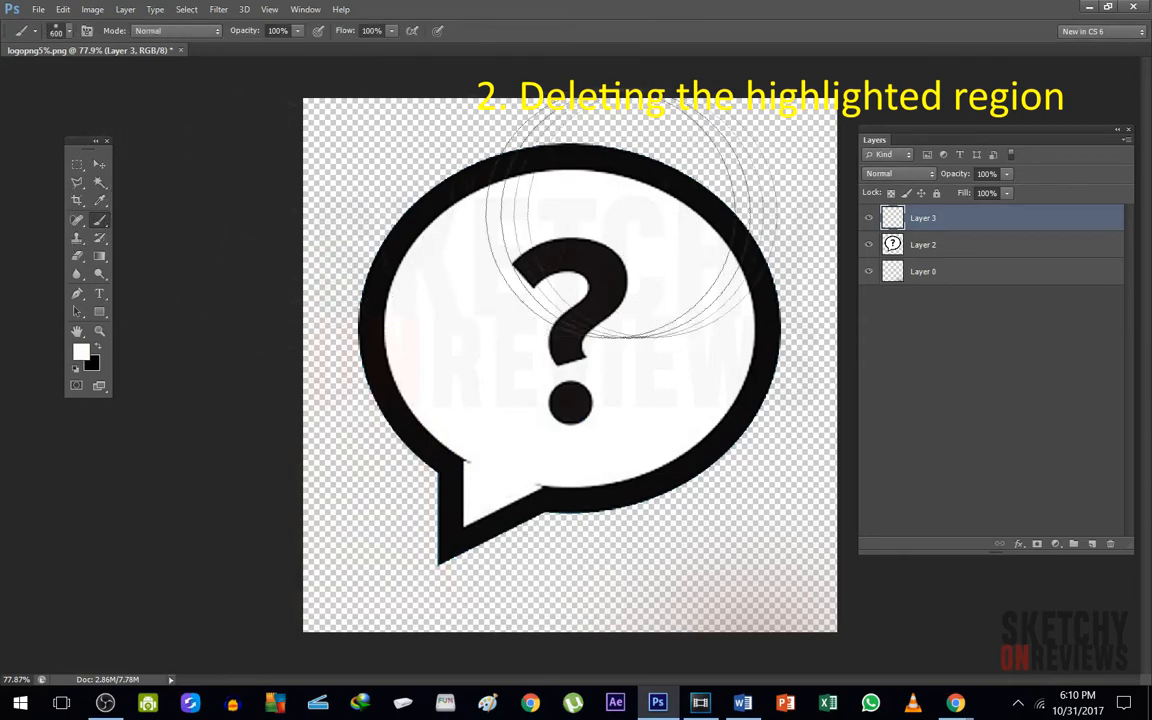
{"action": "mouse_move", "coordinate": [437, 141]}
{"action": "left_mouse_down"}
{"action": "mouse_move", "coordinate": [705, 215]}
{"action": "mouse_move", "coordinate": [424, 129]}
{"action": "mouse_move", "coordinate": [500, 540]}
{"action": "mouse_move", "coordinate": [771, 103]}
{"action": "mouse_move", "coordinate": [460, 575]}
{"action": "mouse_move", "coordinate": [560, 110]}
{"action": "mouse_move", "coordinate": [560, 460]}
{"action": "mouse_move", "coordinate": [590, 530]}
{"action": "mouse_move", "coordinate": [400, 155]}
{"action": "left_mouse_up"}
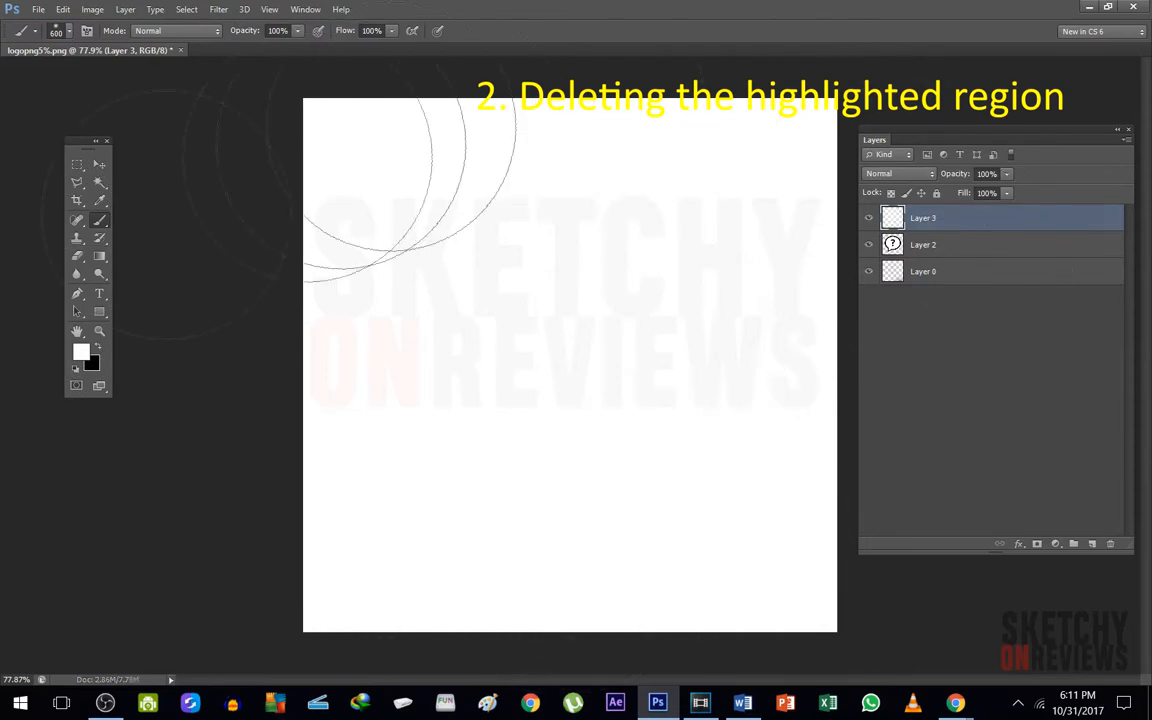
{"action": "left_click", "coordinate": [100, 164]}
{"action": "left_click_drag", "start_coordinate": [1021, 218], "coordinate": [1012, 269]}
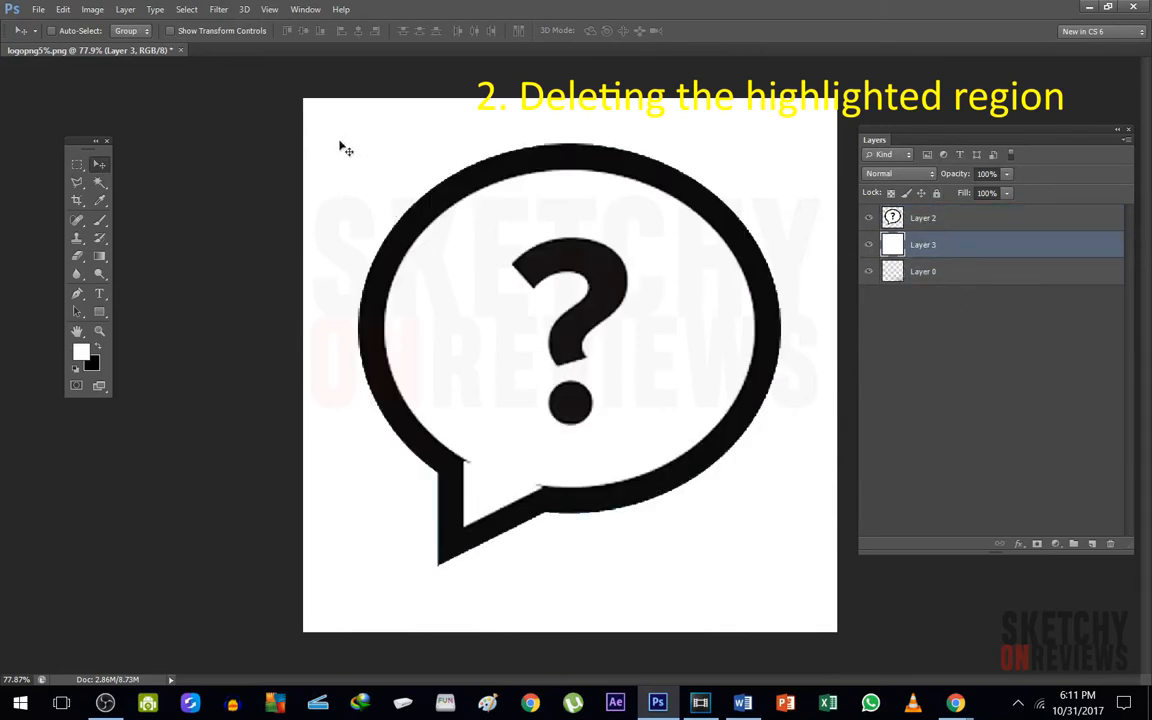
{"action": "left_click", "coordinate": [868, 246]}
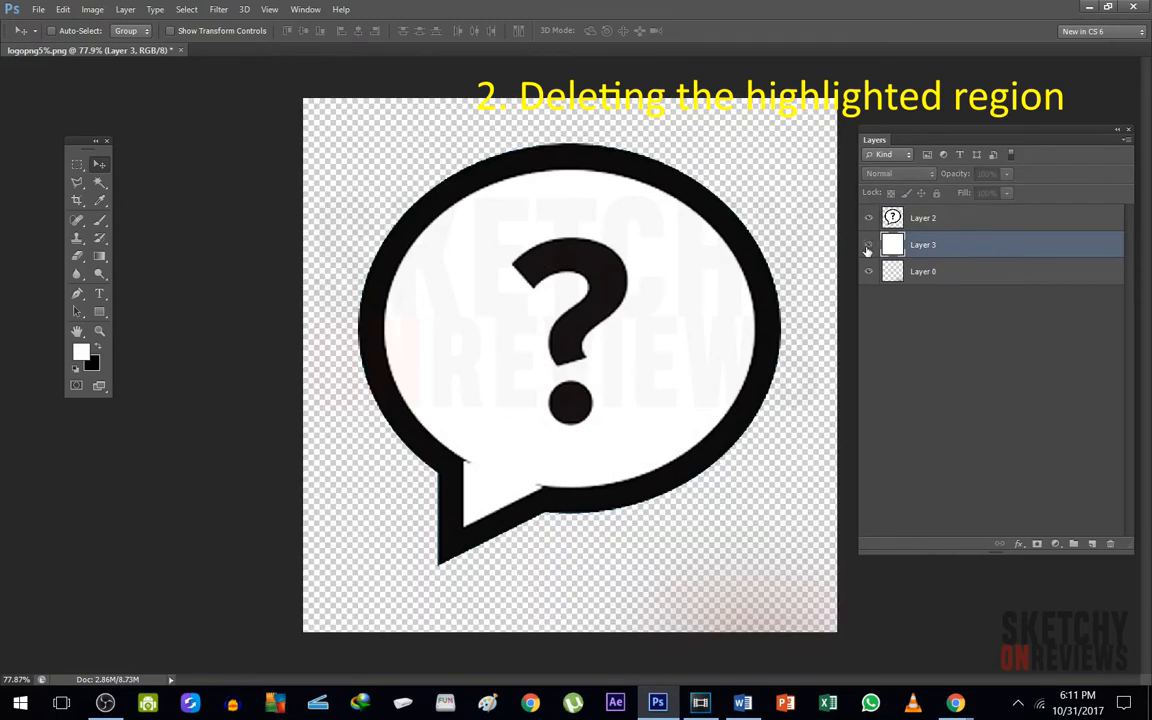
{"action": "left_click", "coordinate": [868, 246]}
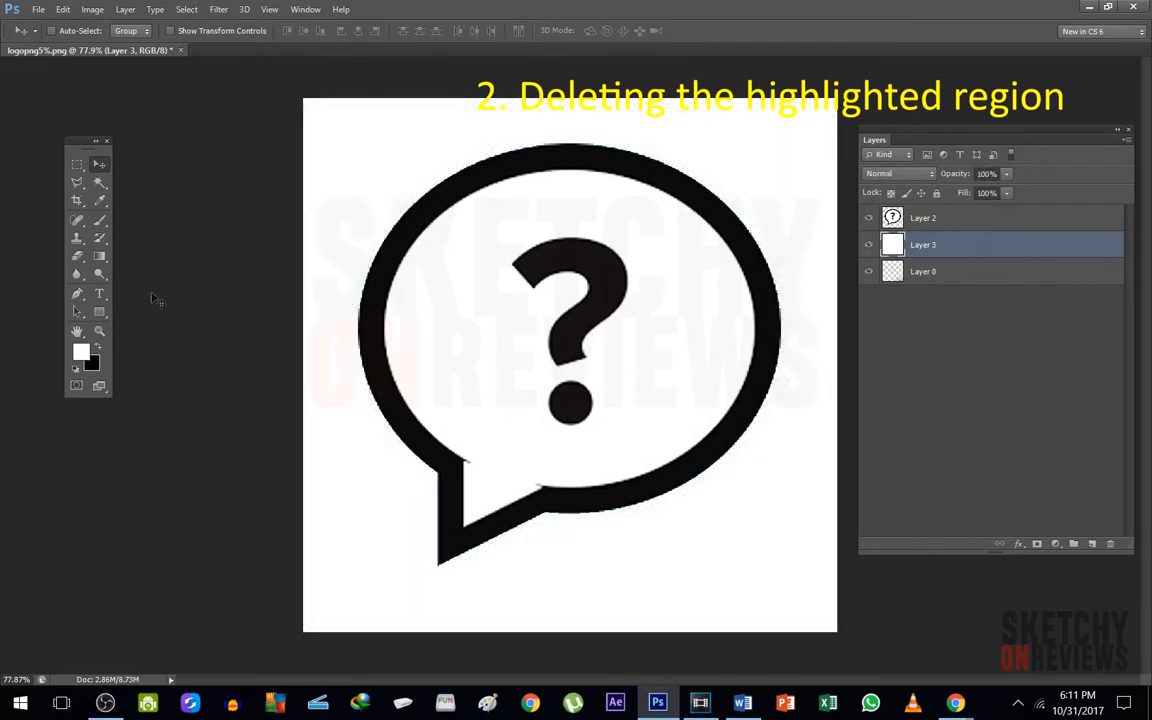
- Try to select the bubble's white interior with the Magic Wand while the white Layer 3 is active
{"action": "left_click", "coordinate": [99, 182]}
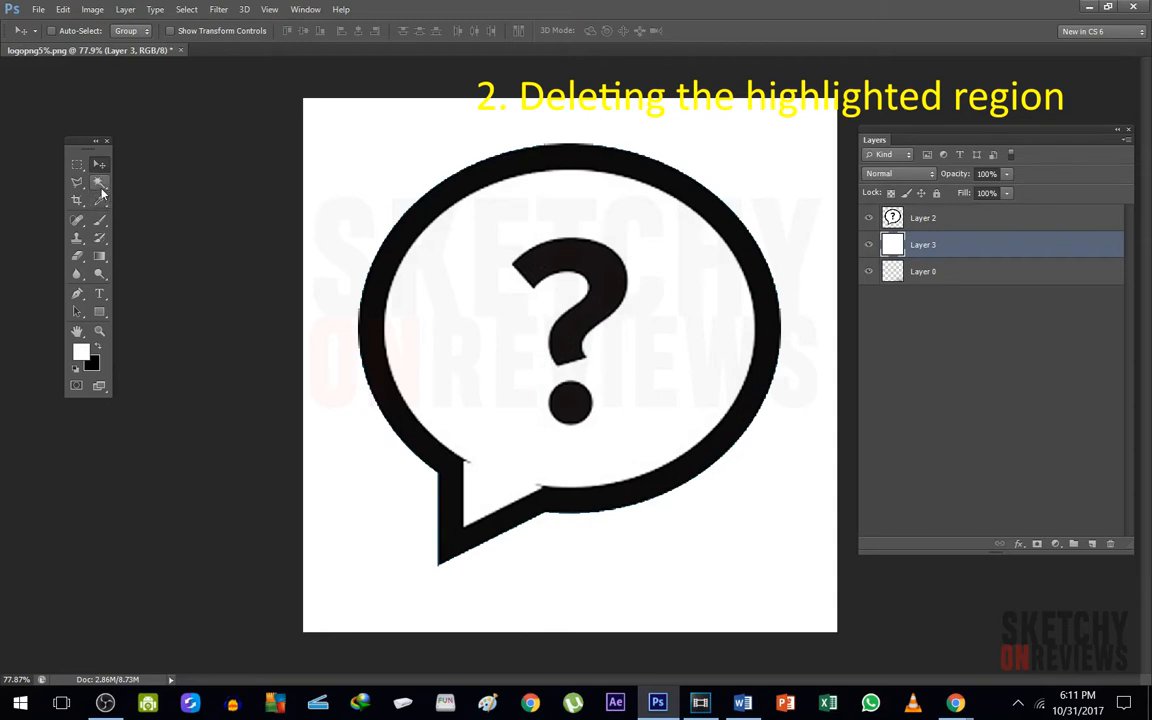
{"action": "left_click", "coordinate": [446, 273]}
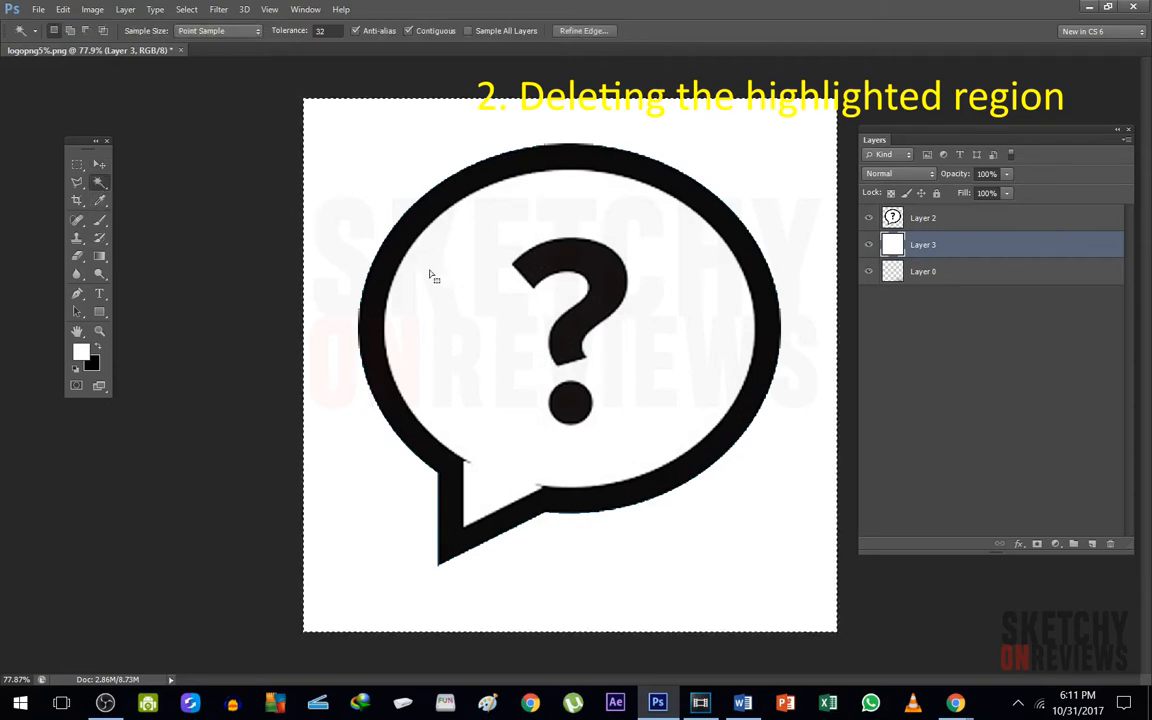
{"action": "key", "text": "ctrl+d"}
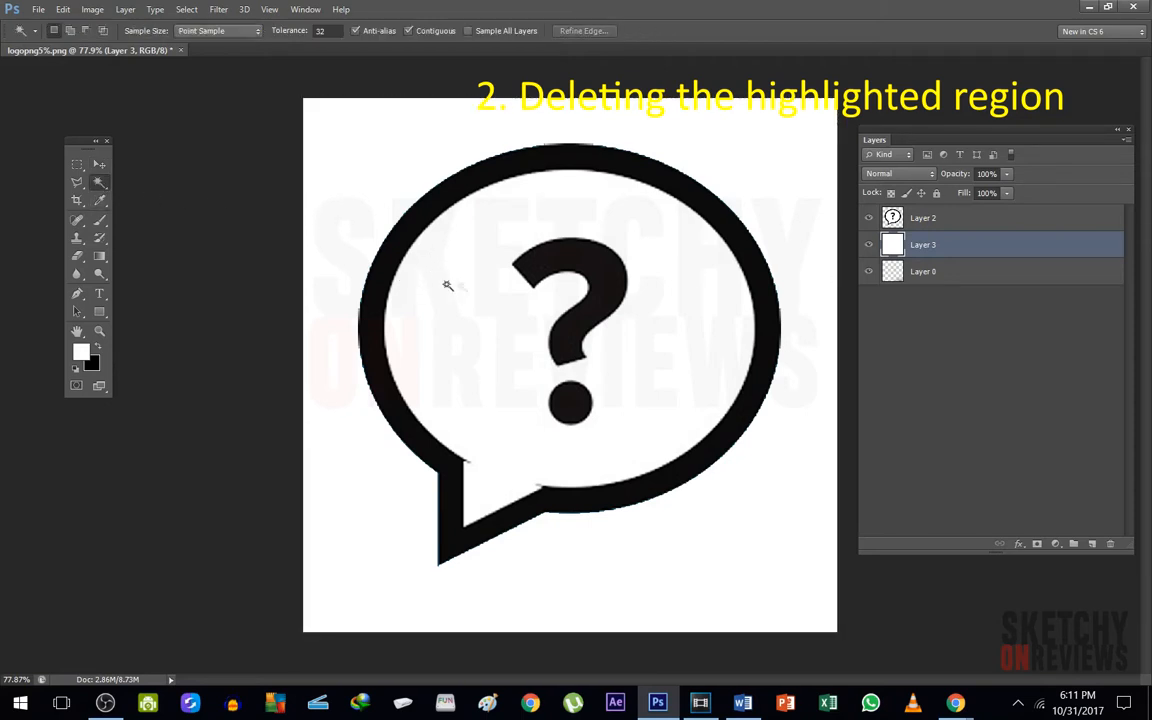
- Make the speech-bubble Layer 2 active and hide the white Layer 3
{"action": "left_click", "coordinate": [1021, 226]}
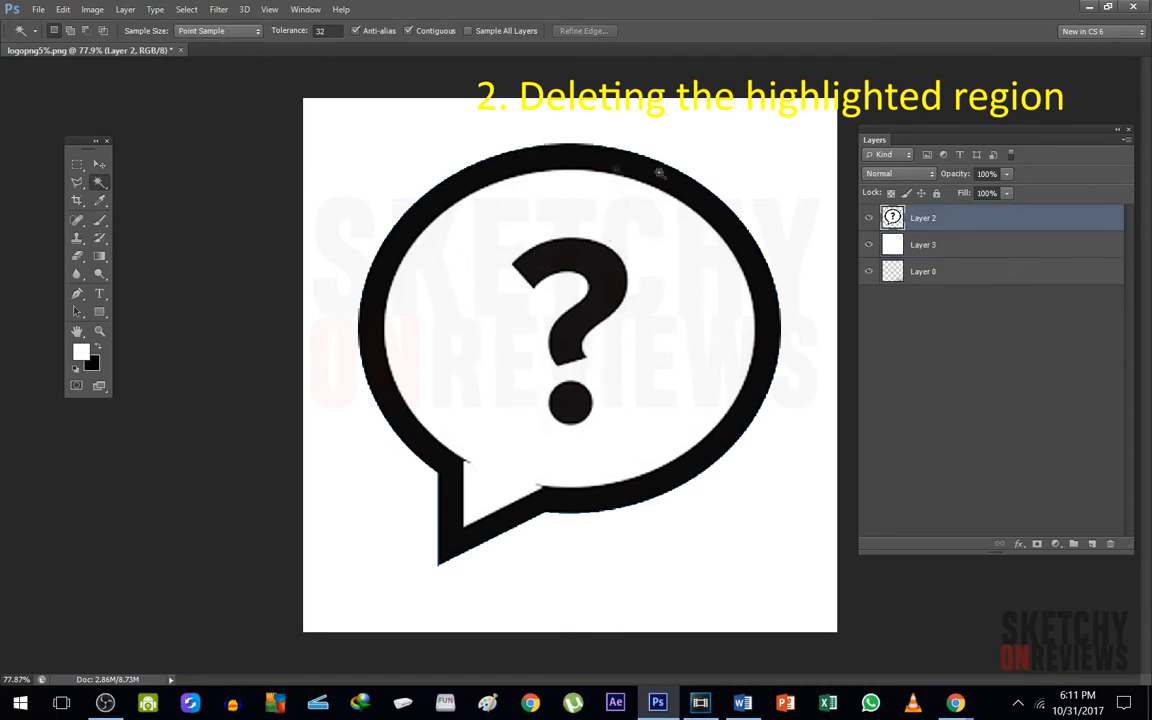
{"action": "left_click", "coordinate": [868, 245]}
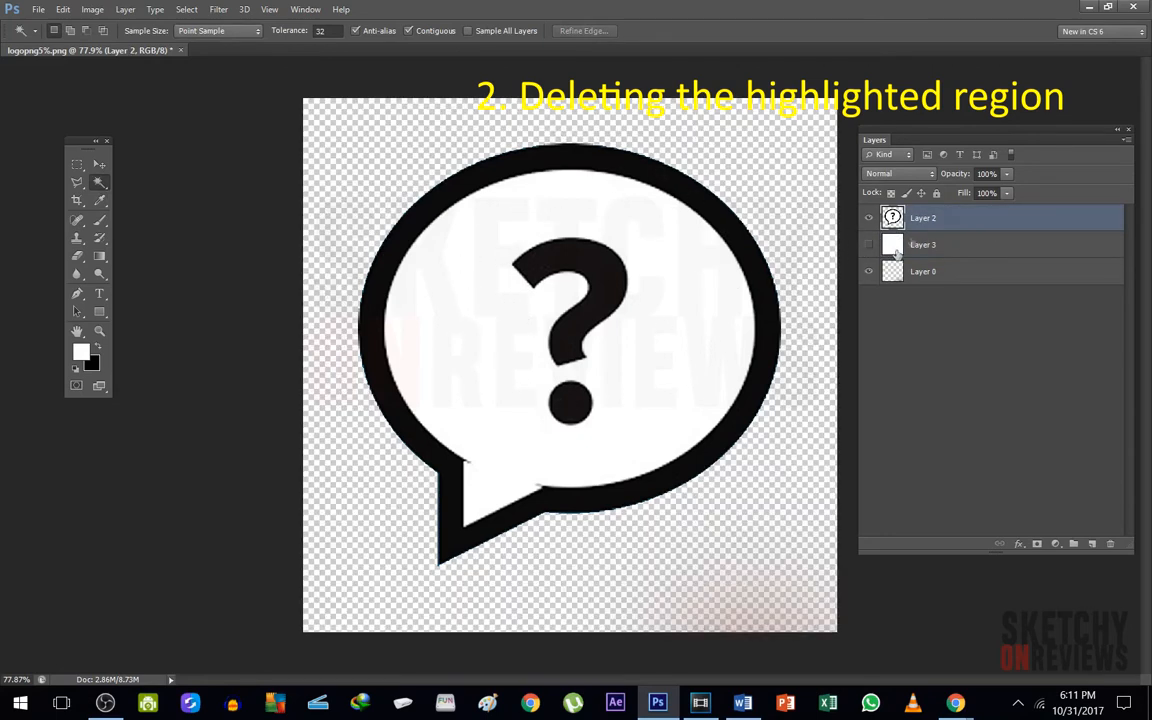
{"action": "left_click", "coordinate": [866, 250]}
{"action": "left_click", "coordinate": [866, 250]}
- Select the bubble's white interior with the Magic Wand and examine how the selection follows the question mark's edges
{"action": "left_click", "coordinate": [565, 220]}
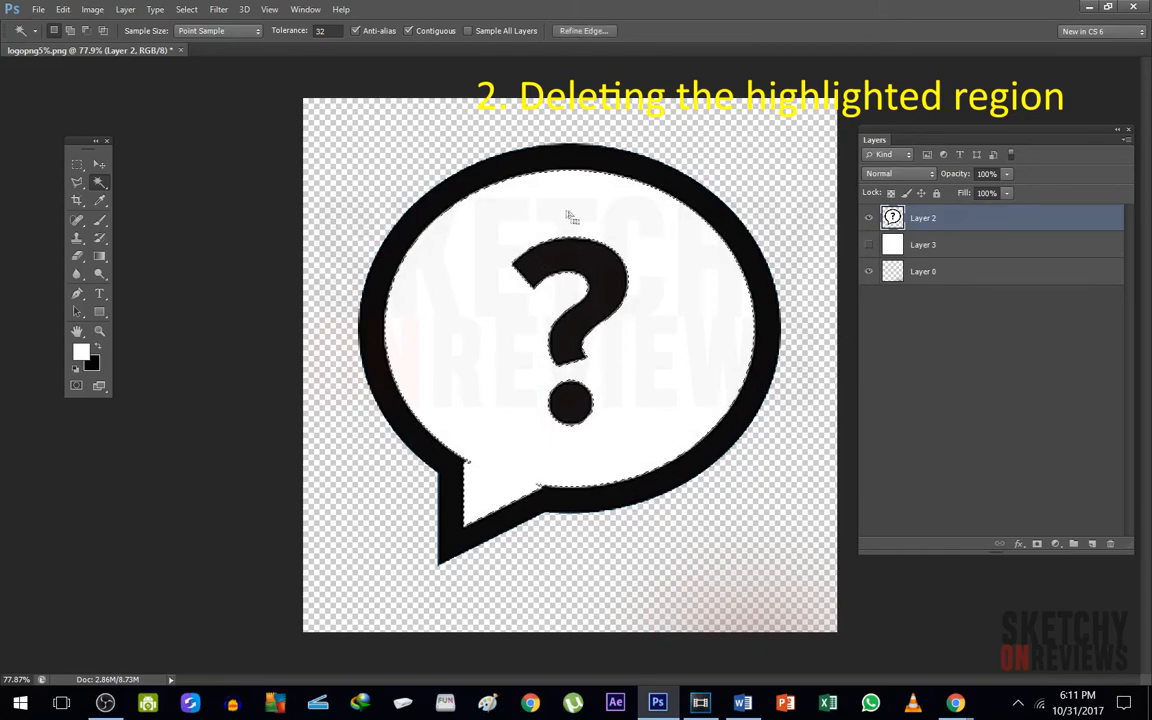
{"action": "scroll", "coordinate": [596, 222], "scroll_direction": "up", "scroll_amount": 5}
{"action": "scroll", "coordinate": [596, 222], "scroll_direction": "up", "scroll_amount": 3}
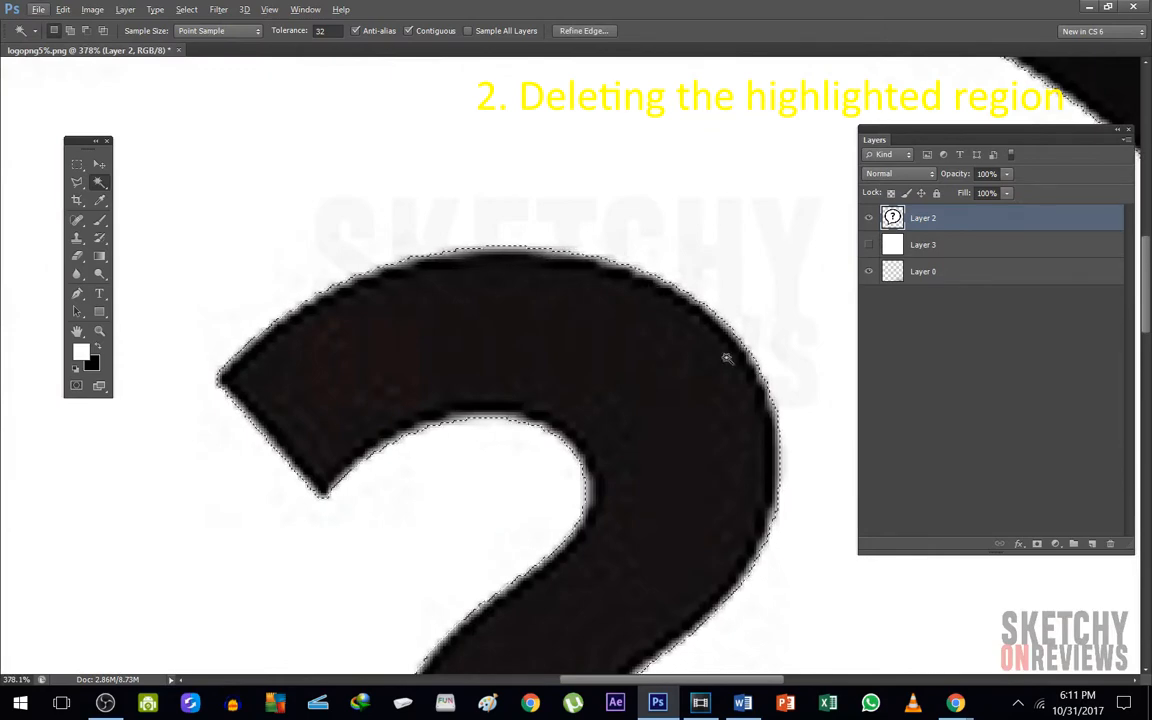
{"action": "scroll", "coordinate": [746, 450], "scroll_direction": "down", "scroll_amount": 8}
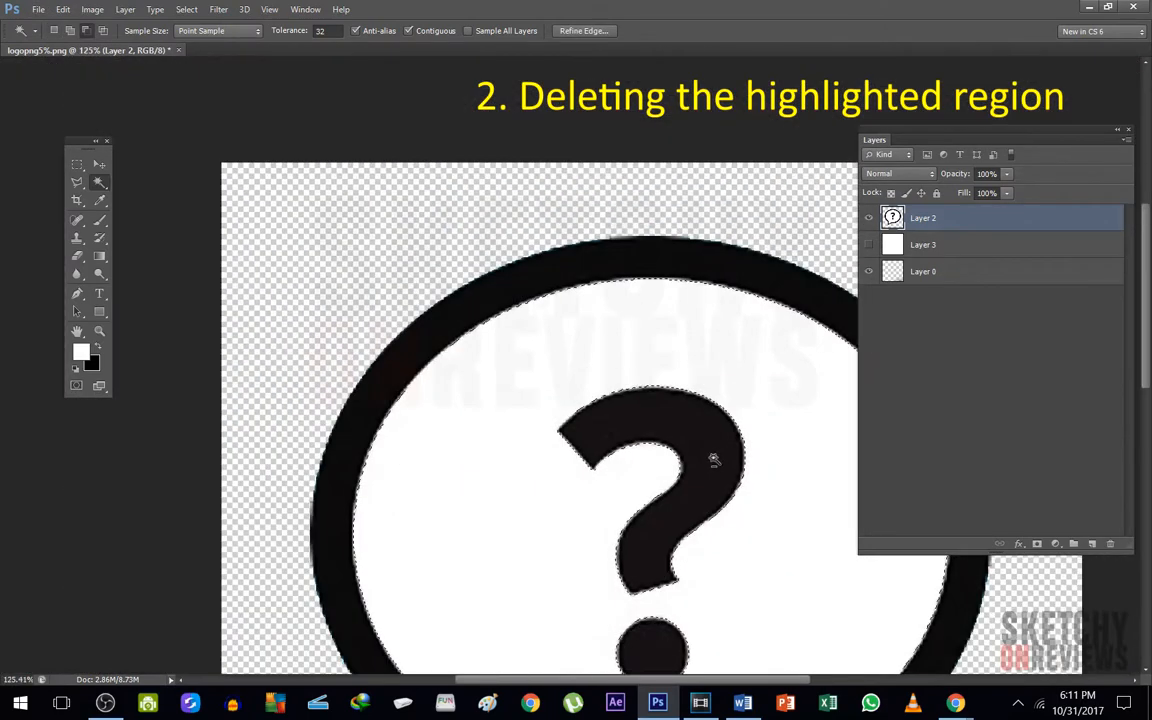
{"action": "key", "text": "ctrl+d"}
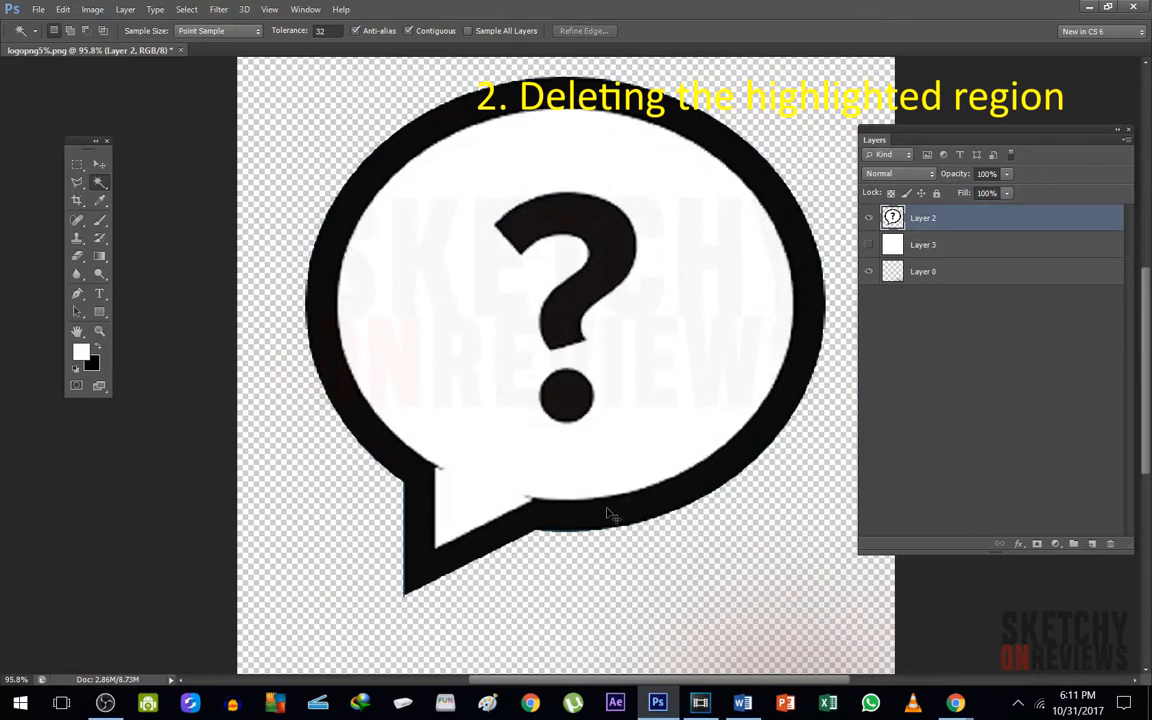
{"action": "left_click", "coordinate": [621, 342]}
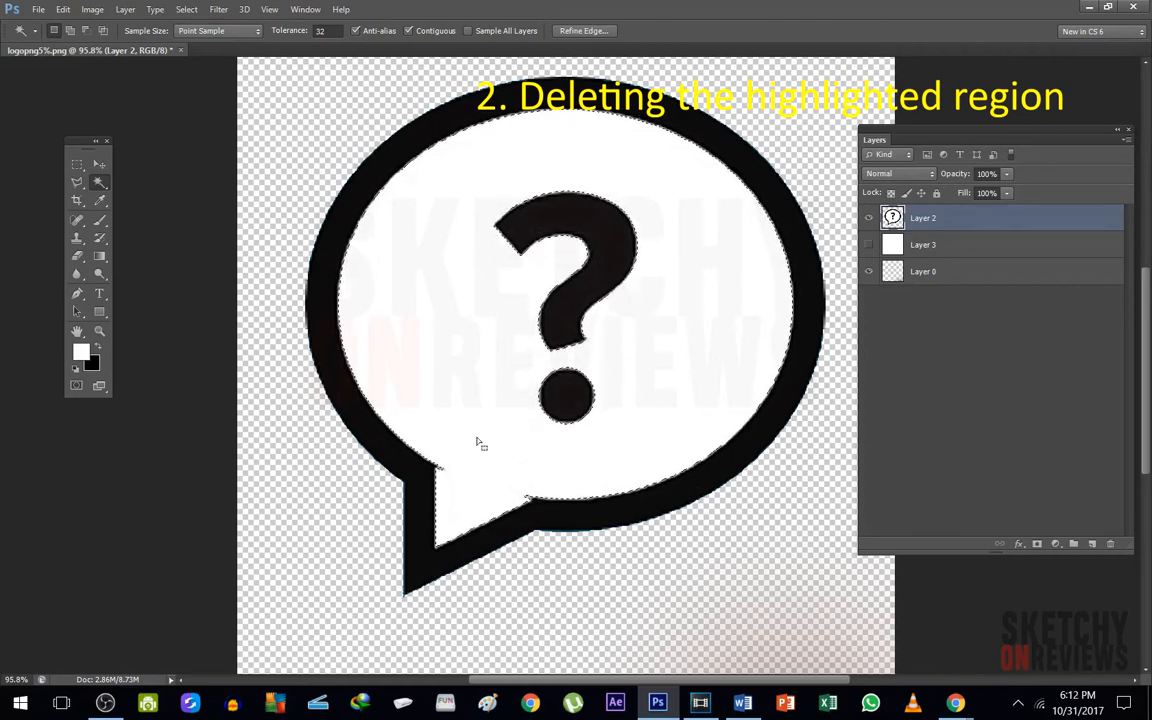
{"action": "key", "text": "ctrl+d"}
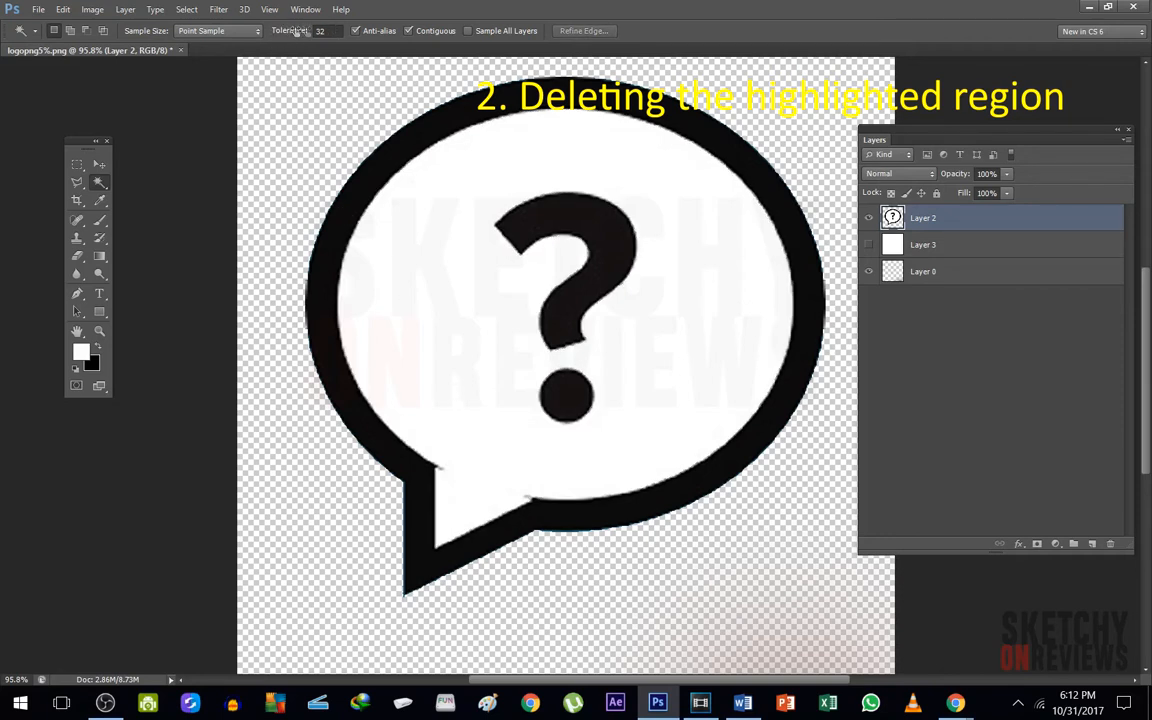
- Test a Magic Wand tolerance of 100 on the bubble's interior and the question mark's dot, and set the tolerance to 50
{"action": "left_click", "coordinate": [320, 31]}
{"action": "key", "text": "Return"}
{"action": "left_click", "coordinate": [422, 223]}
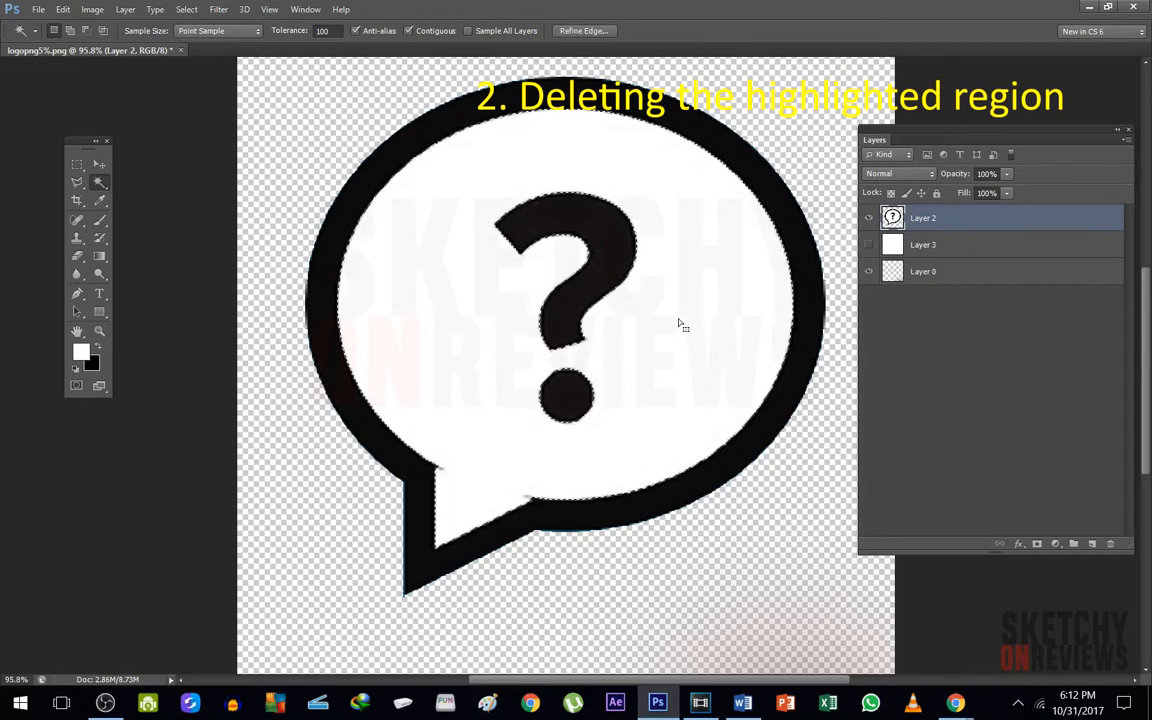
{"action": "key", "text": "ctrl+d"}
{"action": "left_click", "coordinate": [575, 393]}
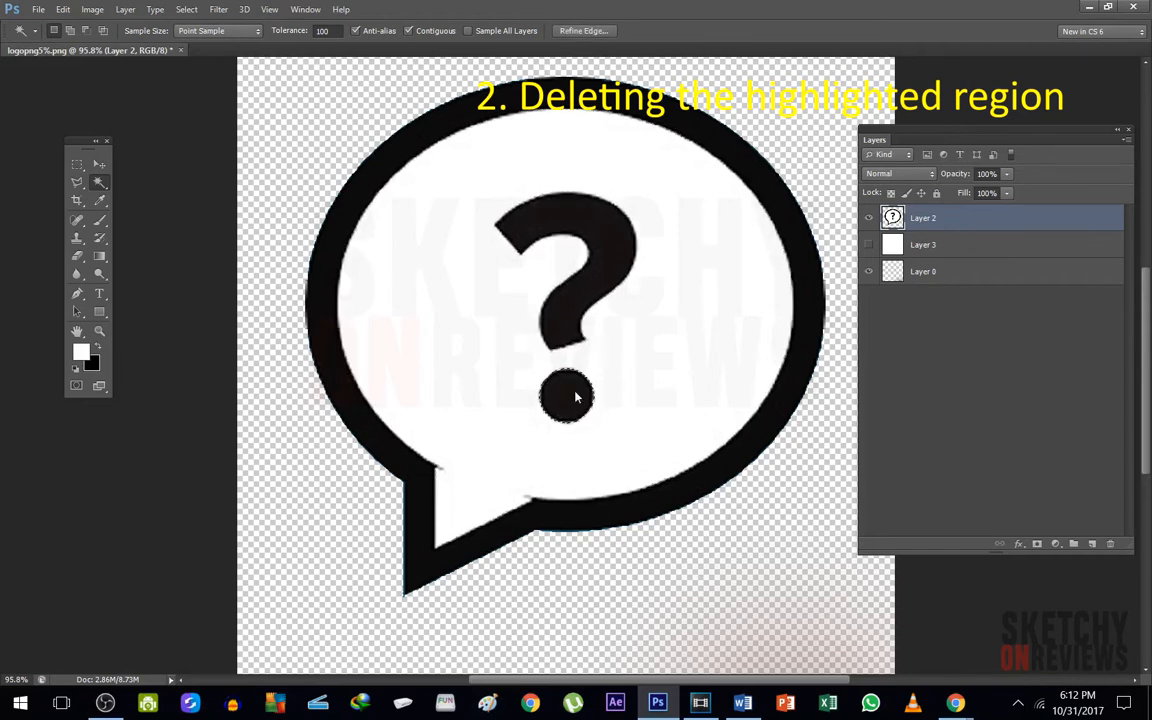
{"action": "key", "text": "ctrl+d"}
{"action": "left_click", "coordinate": [322, 31]}
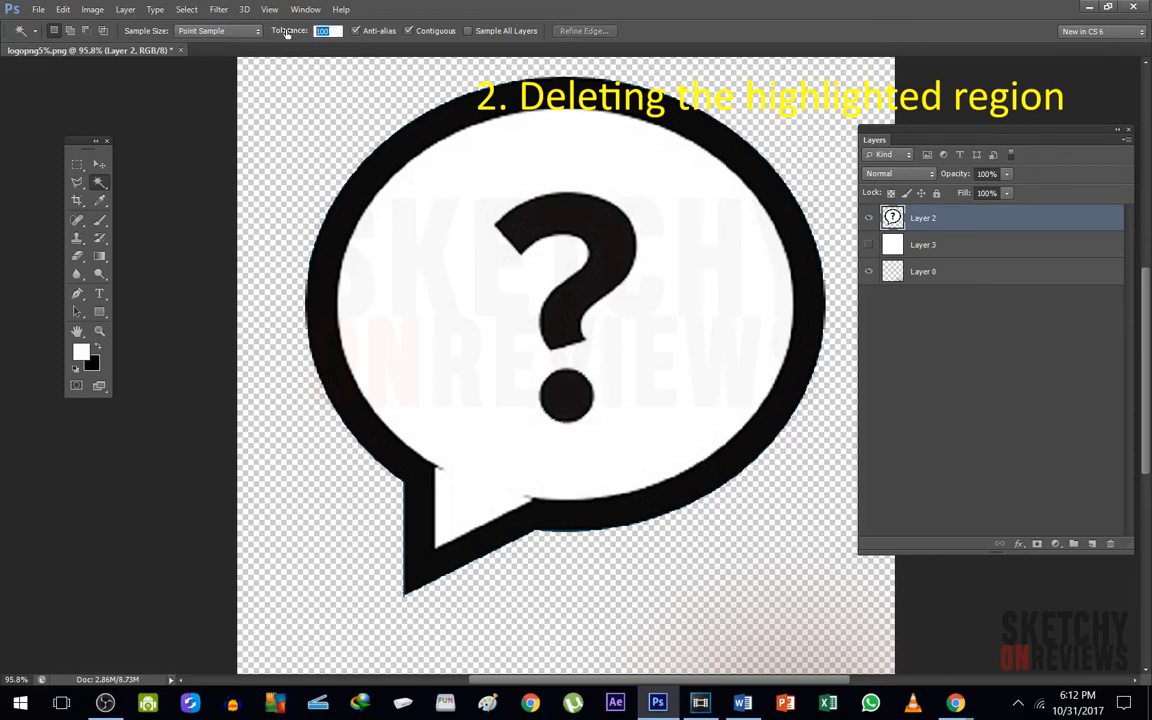
- Open the dark image with the orange-and-black geometric emblem from the Desktop folder
{"action": "left_click", "coordinate": [38, 9]}
{"action": "left_click", "coordinate": [58, 43]}
{"action": "scroll", "coordinate": [619, 412], "scroll_direction": "down", "scroll_amount": 10}
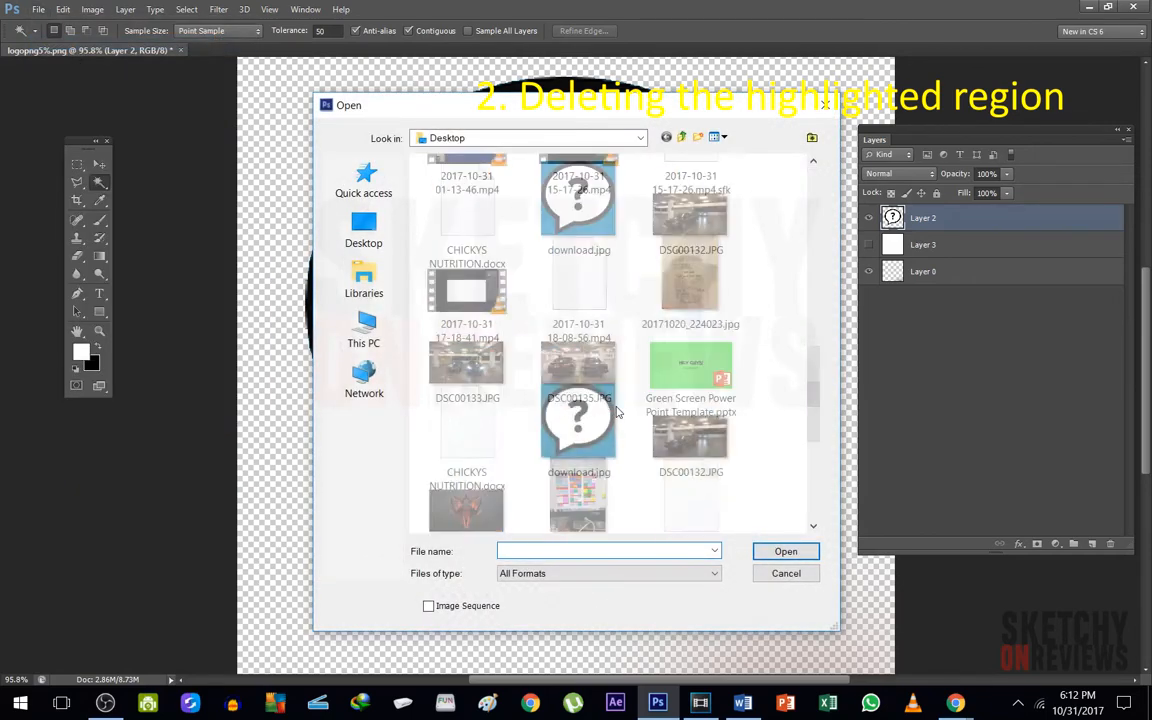
{"action": "scroll", "coordinate": [619, 412], "scroll_direction": "up", "scroll_amount": 5}
{"action": "double_click", "coordinate": [476, 312]}
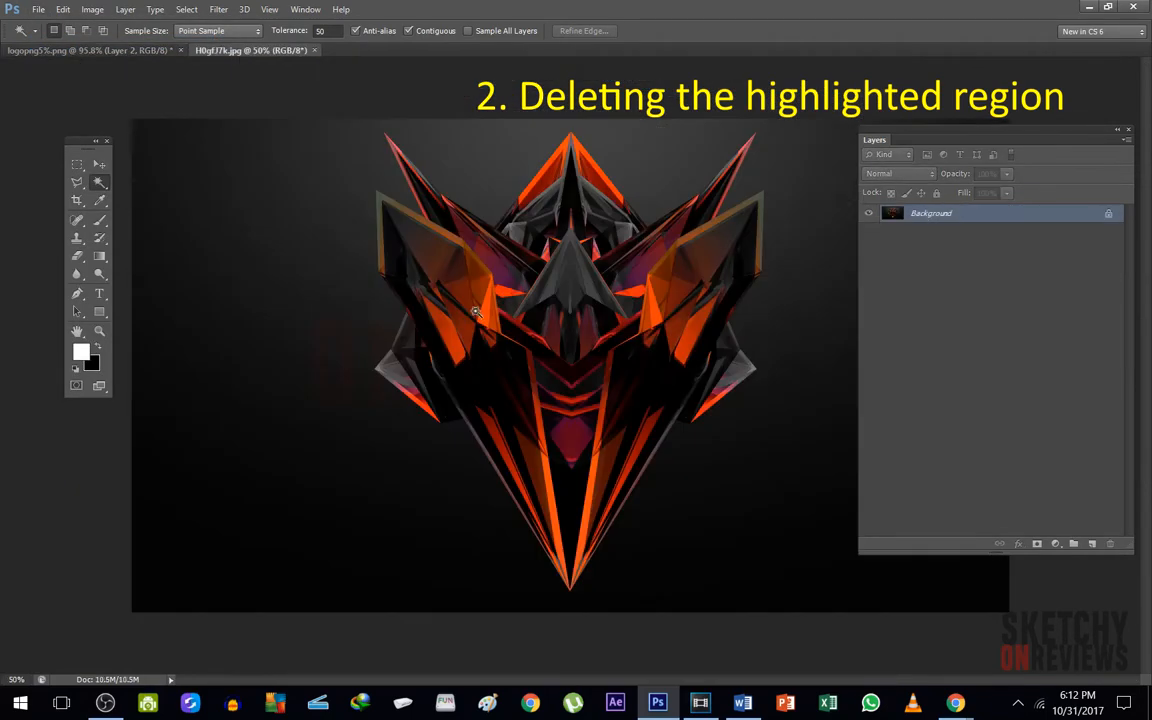
- Try to delete the emblem's dark backdrop from the locked Background layer using a Magic Wand selection at tolerance 50
{"action": "left_click", "coordinate": [353, 238]}
{"action": "key", "text": "Return"}
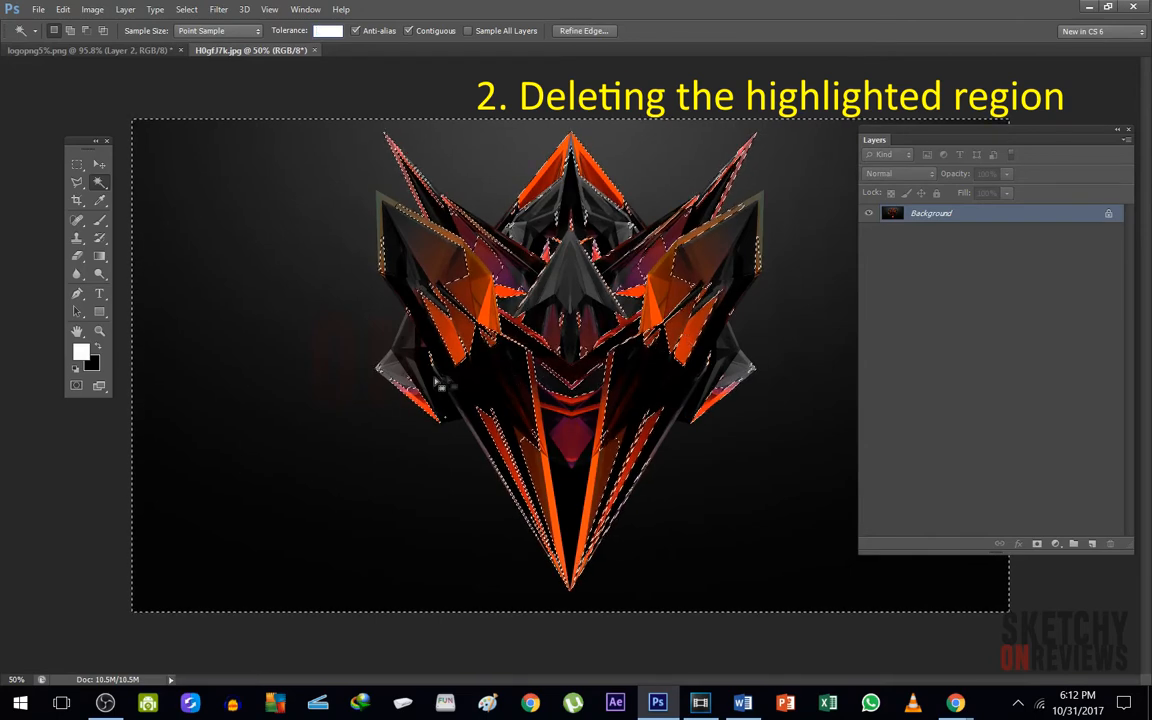
{"action": "key", "text": "Delete"}
{"action": "left_click", "coordinate": [568, 268]}
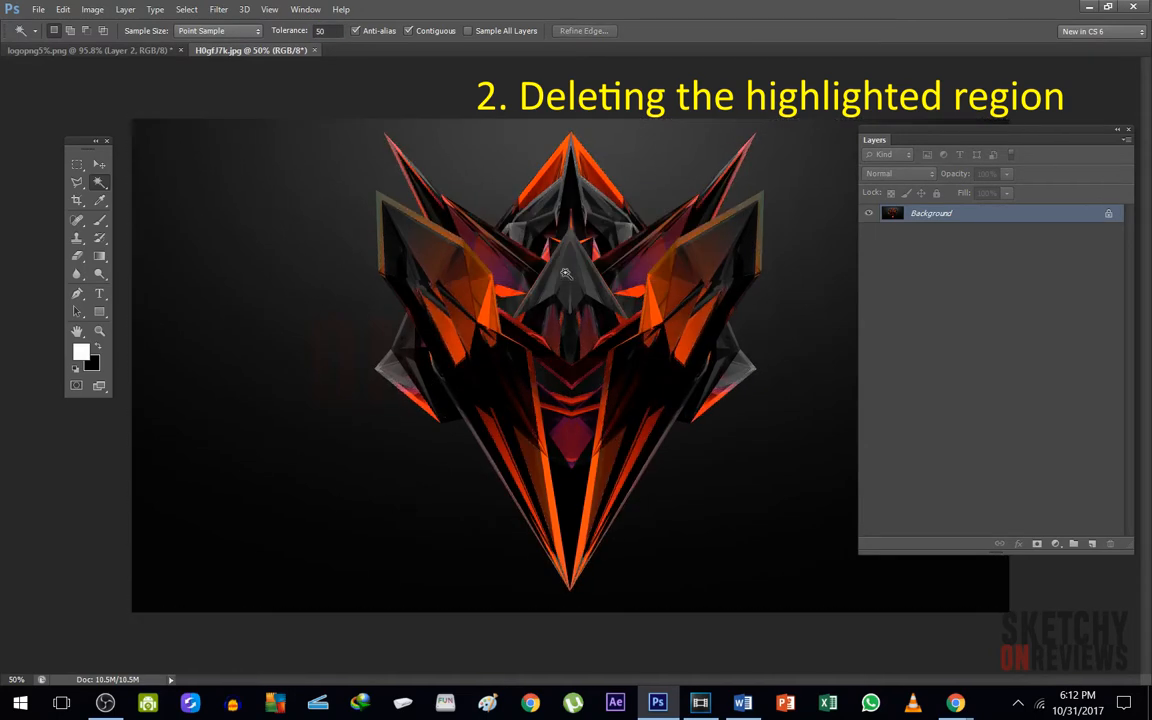
- Convert the locked Background into a regular layer named Layer 0
{"action": "double_click", "coordinate": [998, 219]}
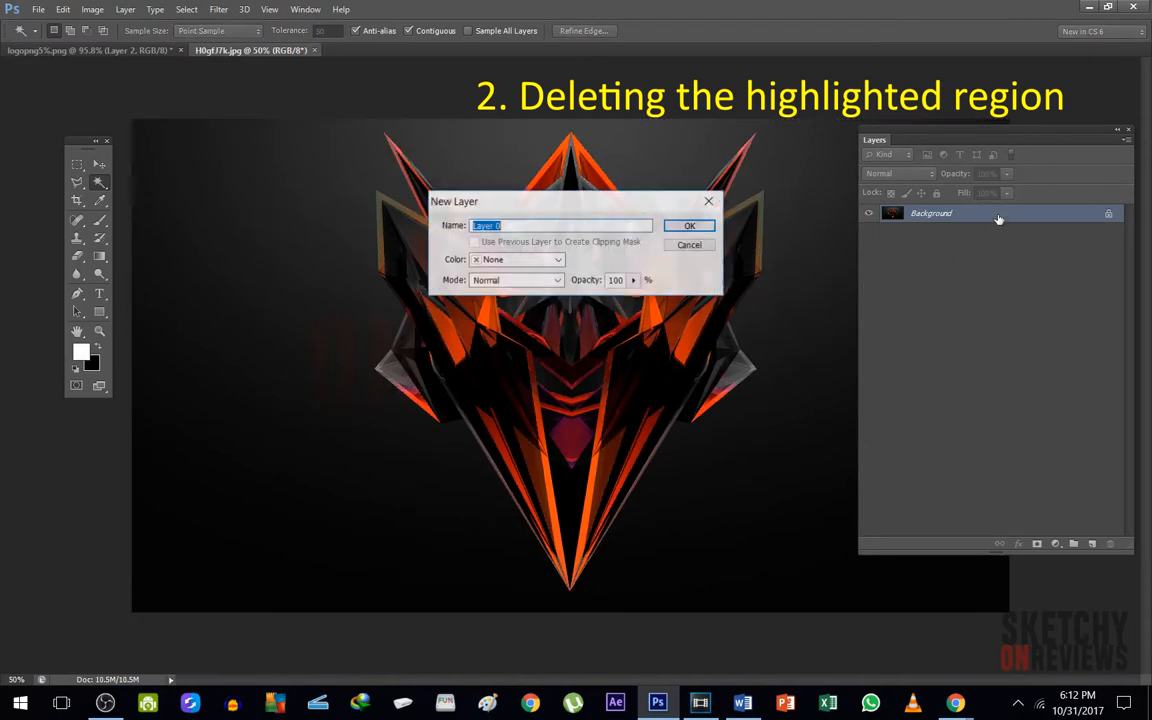
{"action": "key", "text": "Return"}
- Test deleting the dark backdrop with the Magic Wand at tolerance 50, and undo the deletion and selection
{"action": "left_click", "coordinate": [361, 284]}
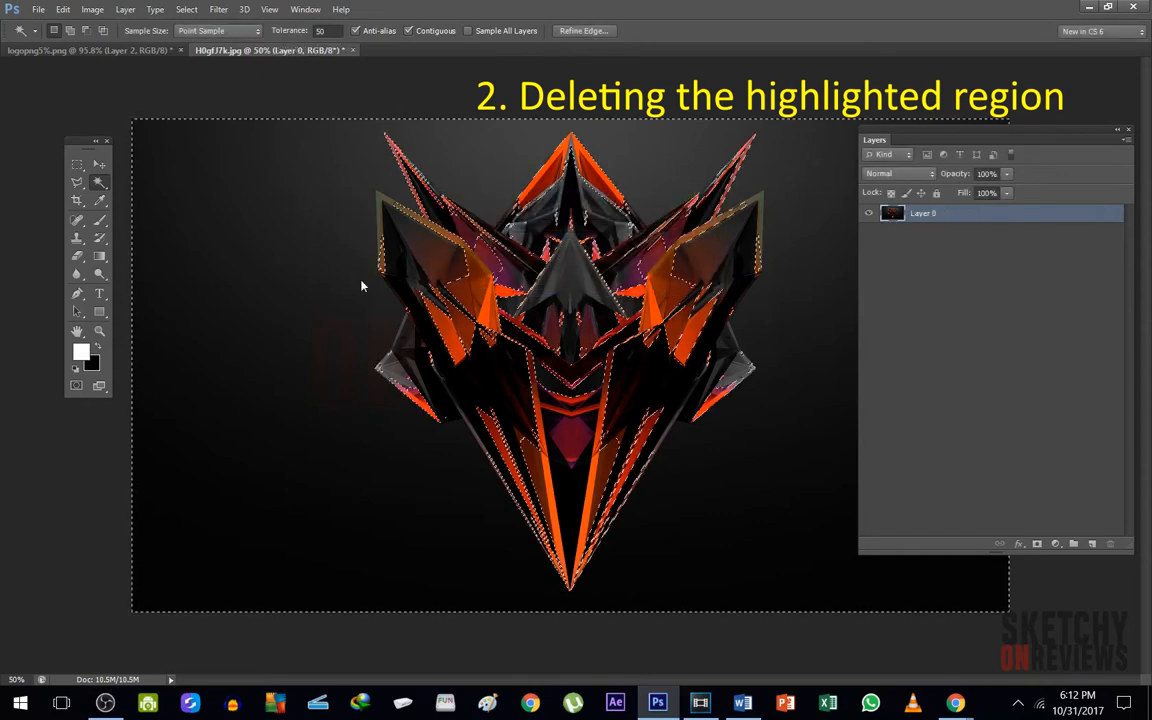
{"action": "key", "text": "Delete"}
{"action": "key", "text": "ctrl+d"}
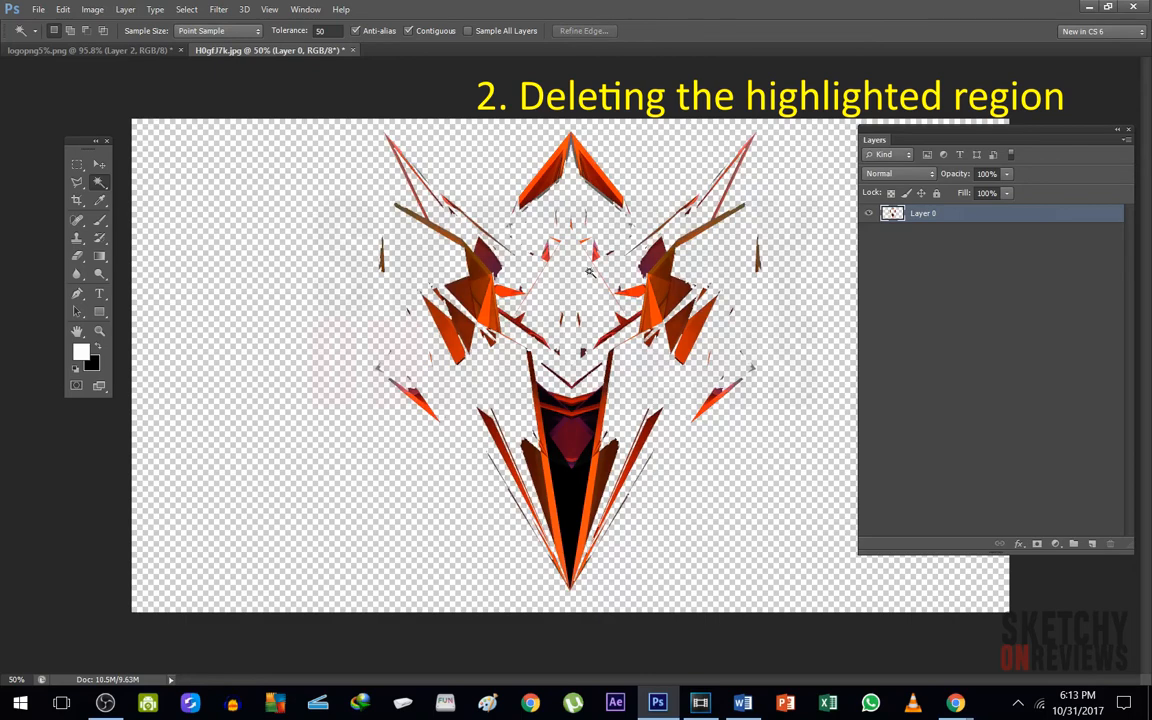
{"action": "key", "text": "ctrl+alt+z"}
{"action": "key", "text": "ctrl+alt+z"}
{"action": "key", "text": "ctrl+alt+z"}
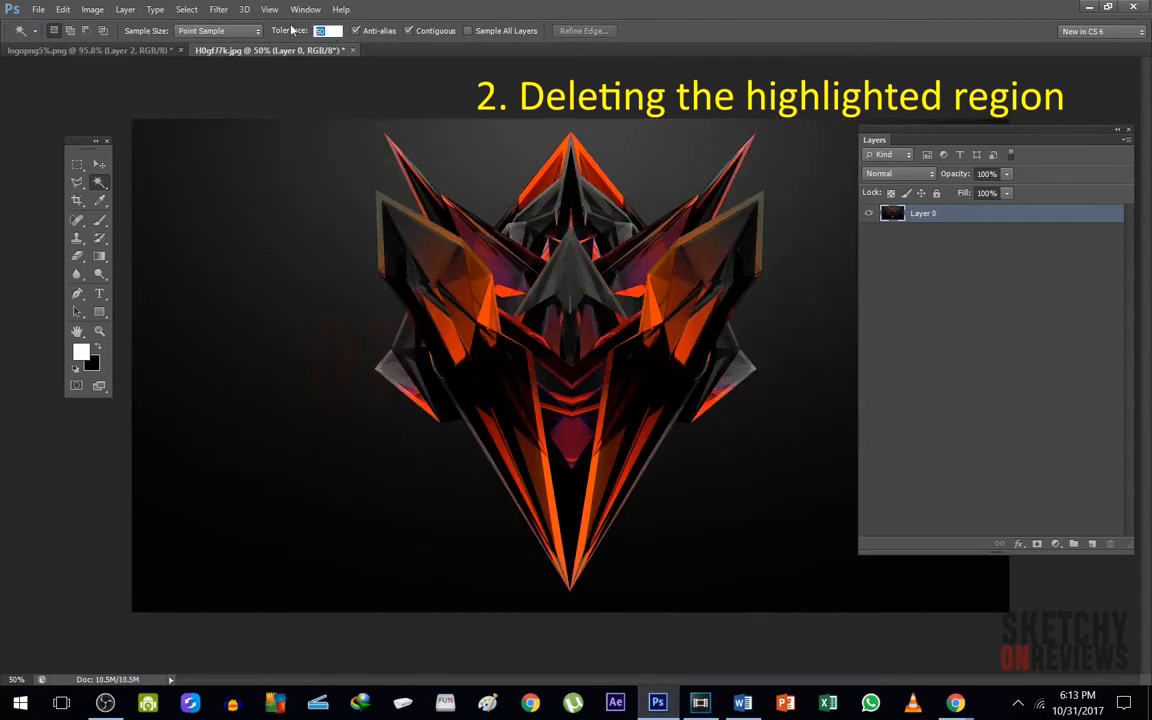
- Set the Magic Wand tolerance to 10 and try combining selections of the dark backdrop regions around the emblem
{"action": "type", "text": "10"}
{"action": "left_click", "coordinate": [301, 204]}
{"action": "left_click", "coordinate": [705, 566]}
{"action": "left_click", "coordinate": [797, 314]}
{"action": "left_click", "coordinate": [635, 143]}
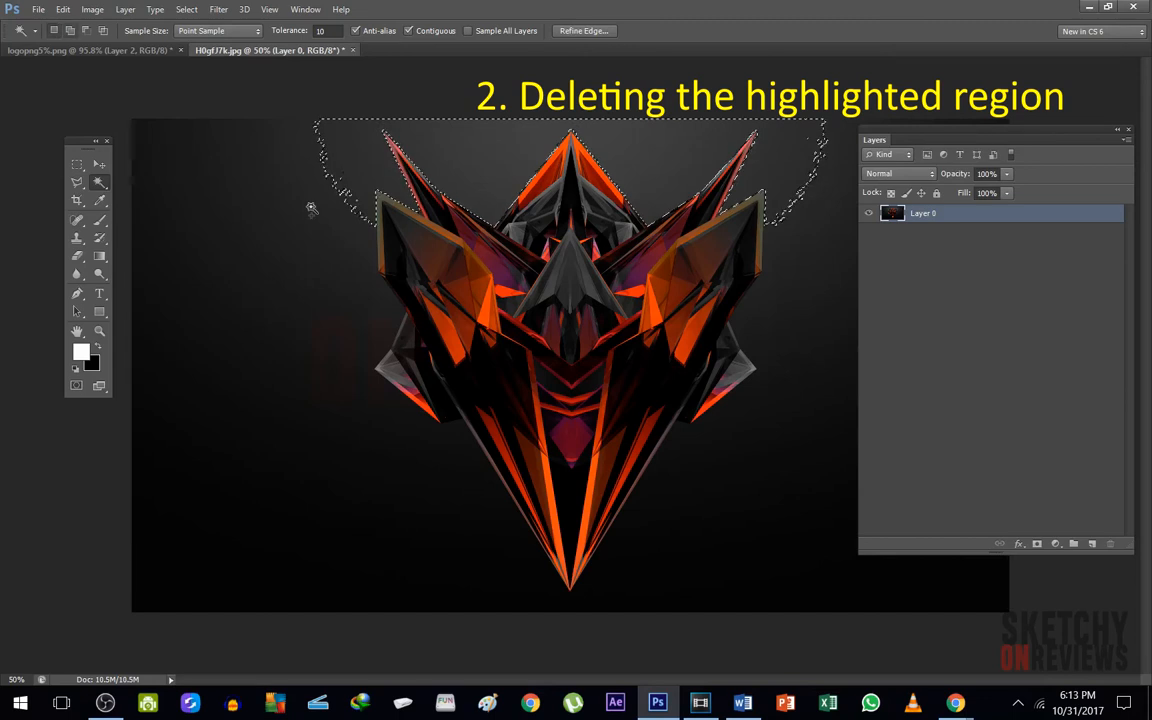
{"action": "left_click", "coordinate": [279, 364], "text": "shift"}
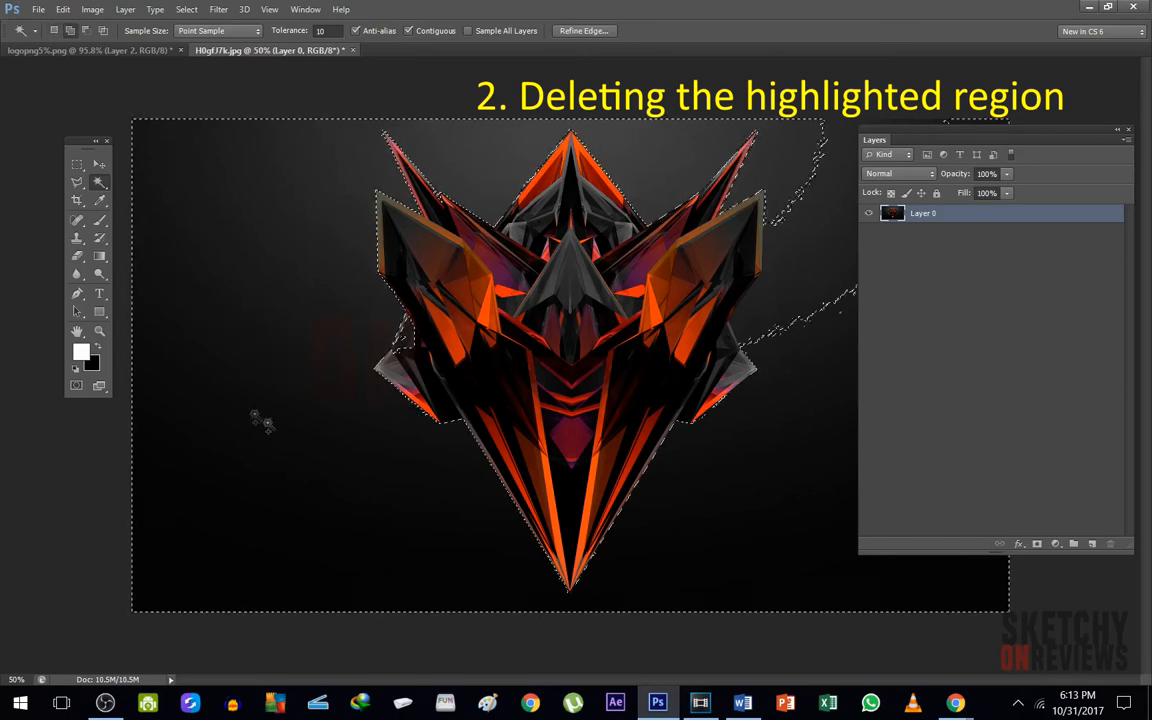
{"action": "left_click", "coordinate": [808, 265], "text": "shift"}
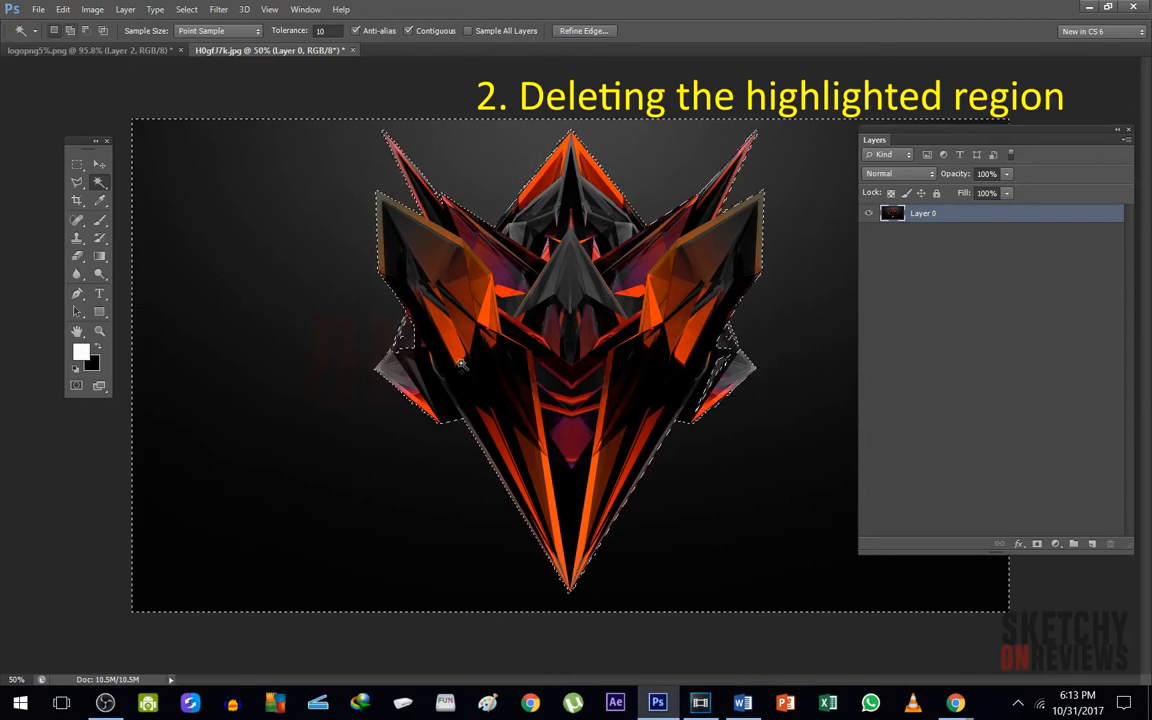
{"action": "key", "text": "Delete"}
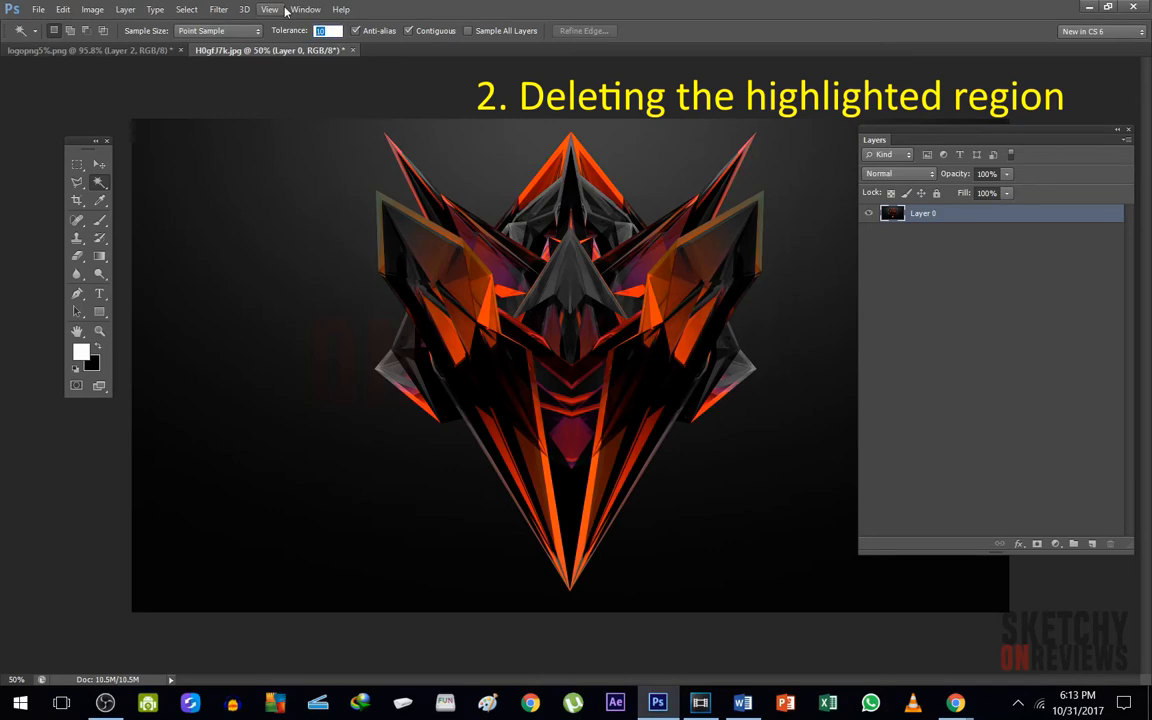
- Set the Magic Wand tolerance to 5, test combining the backdrop's regions on the emblem's left side, and clear the selection
{"action": "left_click", "coordinate": [350, 158]}
{"action": "left_click", "coordinate": [262, 237], "text": "shift"}
{"action": "left_click", "coordinate": [219, 390], "text": "shift"}
{"action": "left_click", "coordinate": [255, 510], "text": "shift"}
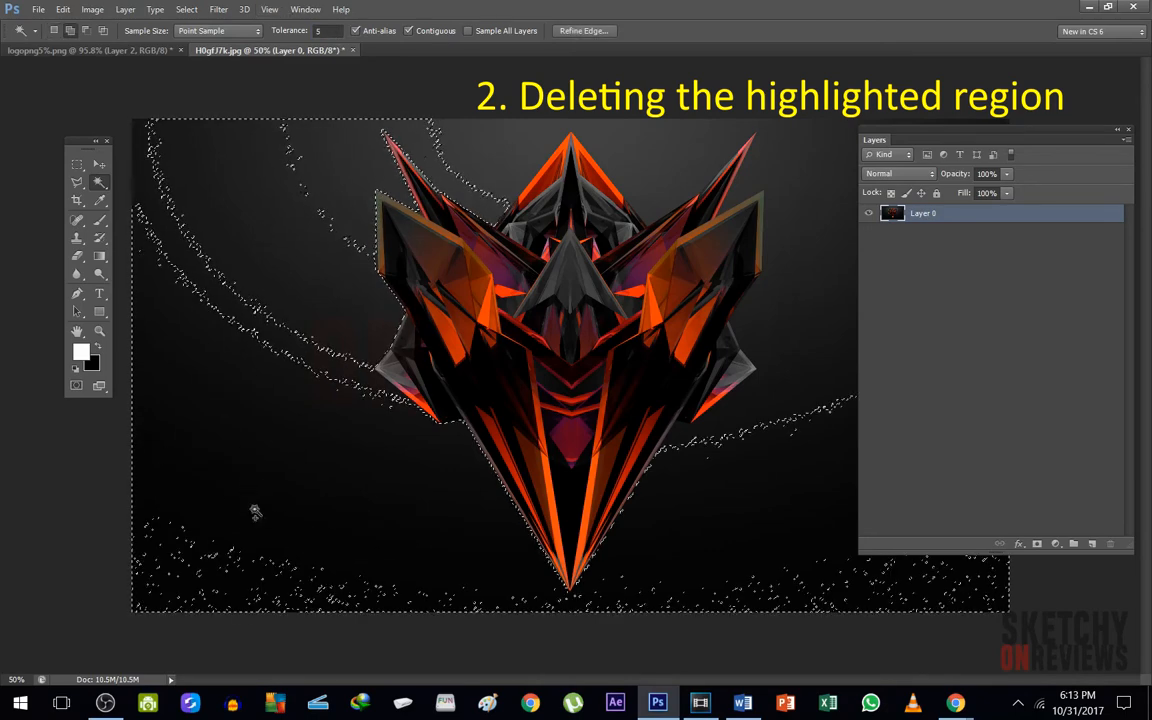
{"action": "left_click", "coordinate": [260, 535]}
{"action": "left_click", "coordinate": [218, 305]}
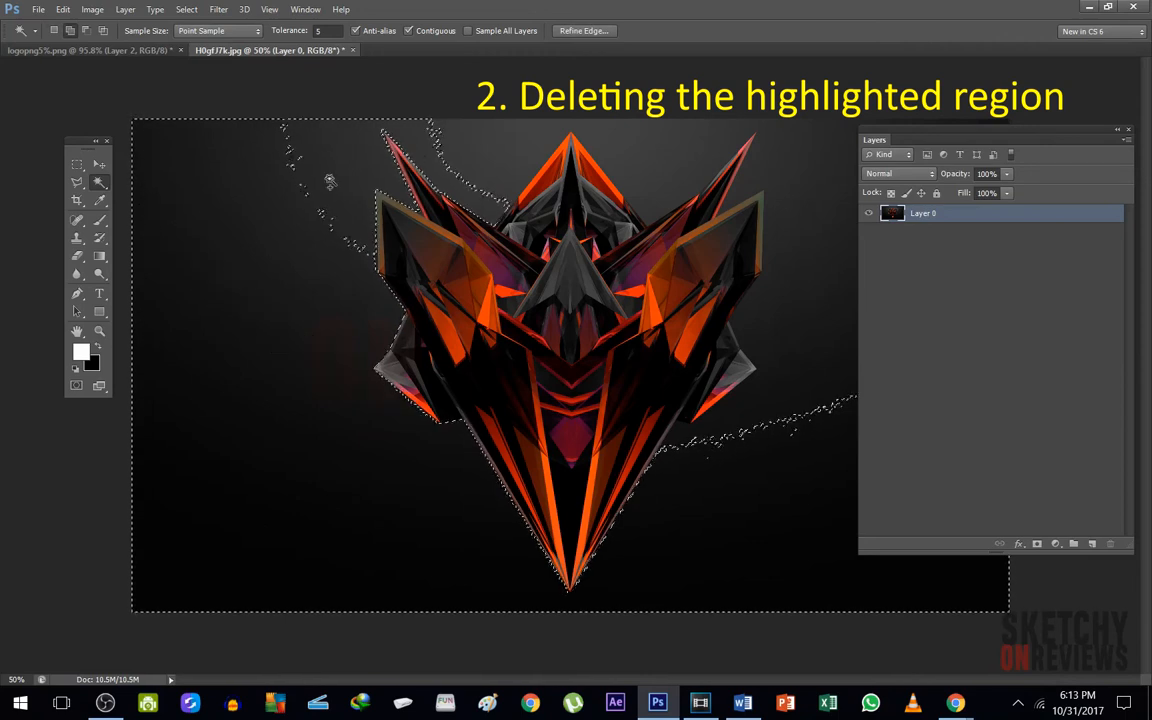
{"action": "key", "text": "ctrl+d"}
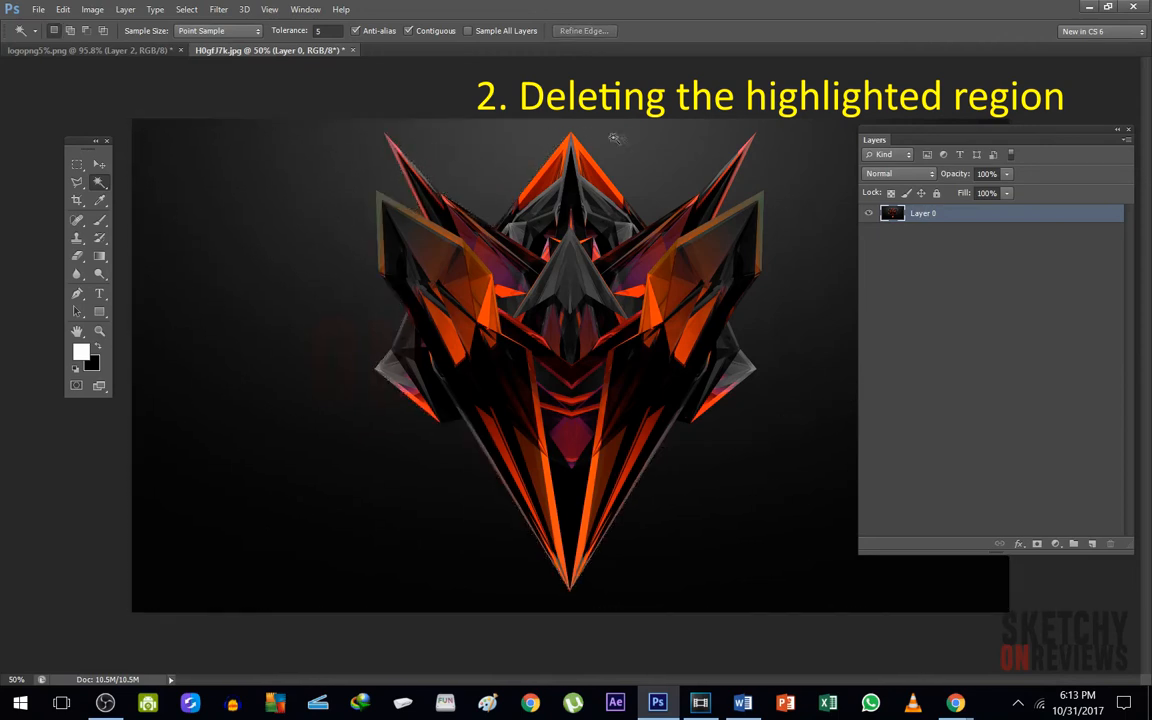
- Select the entire dark backdrop around the emblem by adding its regions together with the Magic Wand at tolerance 5
{"action": "left_click", "coordinate": [537, 127]}
{"action": "left_click", "coordinate": [308, 164], "text": "shift"}
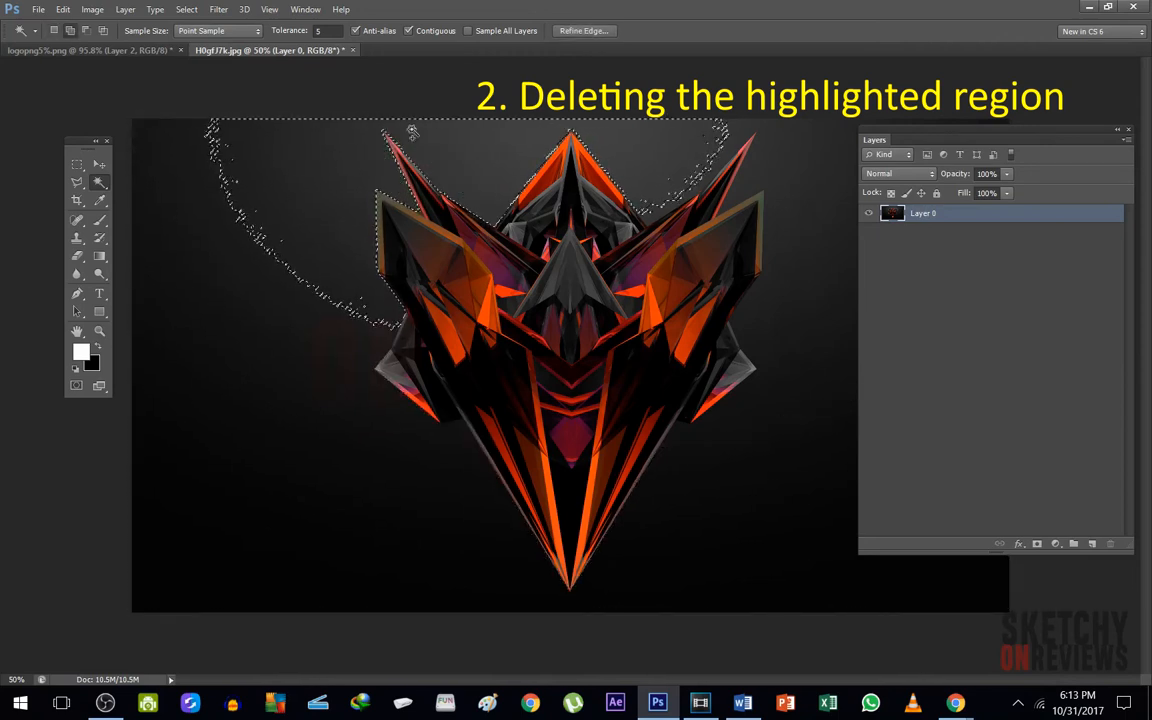
{"action": "left_click", "coordinate": [99, 331]}
{"action": "left_click", "coordinate": [209, 292], "text": "shift"}
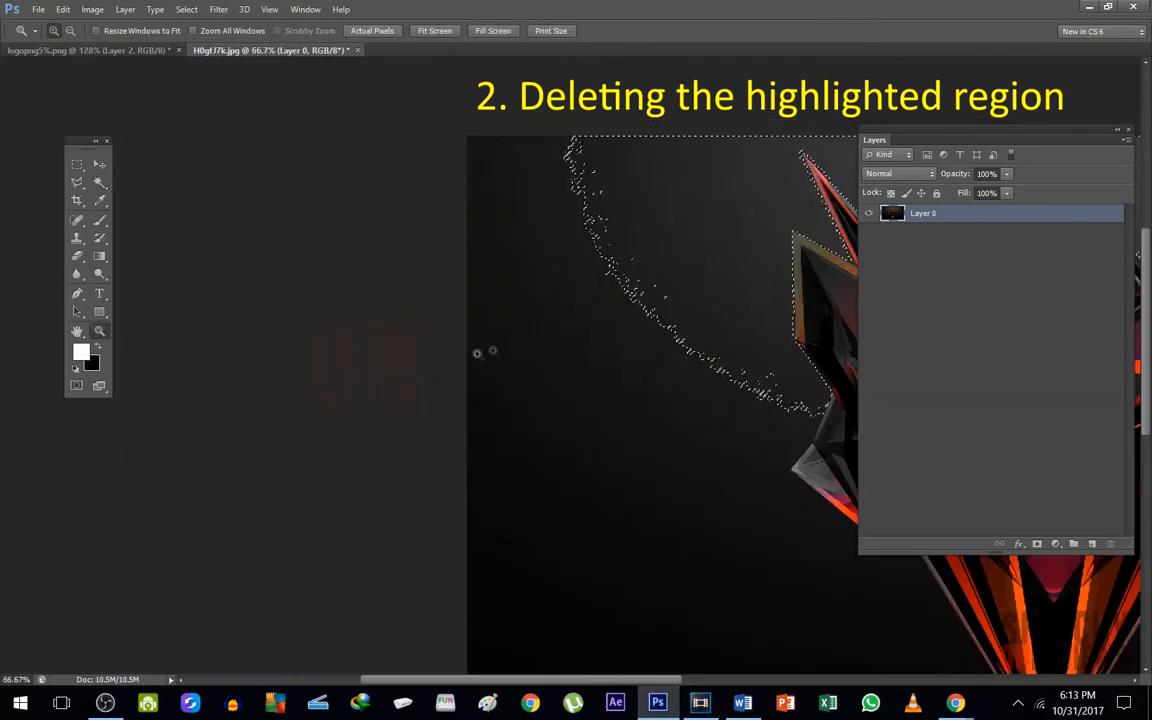
{"action": "scroll", "coordinate": [571, 391], "scroll_direction": "down", "scroll_amount": 4}
{"action": "left_click", "coordinate": [339, 314]}
{"action": "left_click", "coordinate": [304, 417], "text": "shift"}
{"action": "scroll", "coordinate": [427, 398], "scroll_direction": "down", "scroll_amount": 3}
{"action": "left_click", "coordinate": [99, 182]}
{"action": "left_click", "coordinate": [273, 355]}
{"action": "left_click", "coordinate": [273, 265]}
{"action": "left_click", "coordinate": [259, 473]}
{"action": "left_click", "coordinate": [744, 426]}
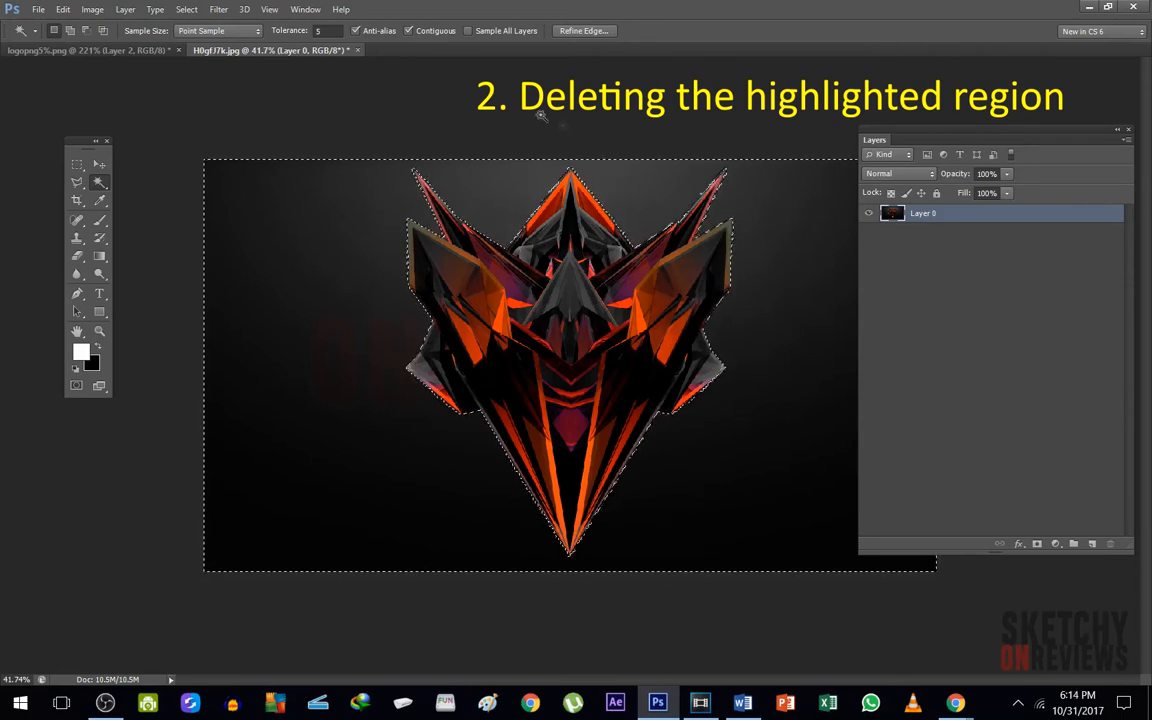
- Switch to the Move tool and delete the selected backdrop from Layer 0
{"action": "left_click", "coordinate": [330, 31]}
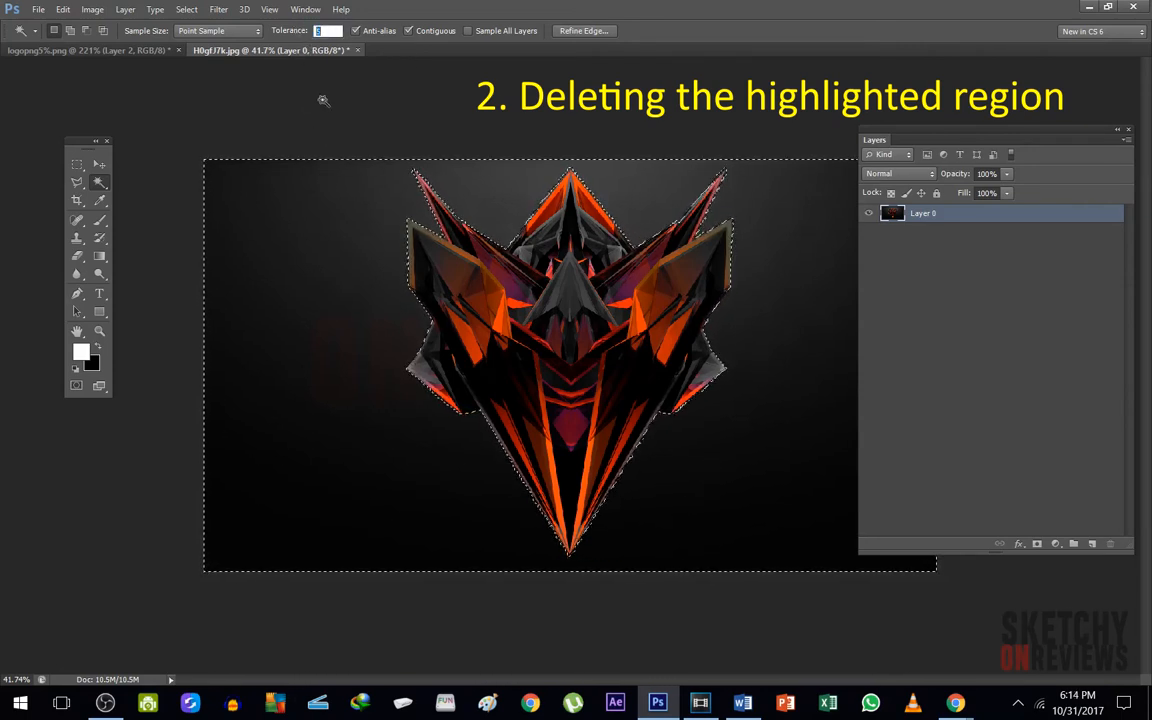
{"action": "key", "text": "Delete"}
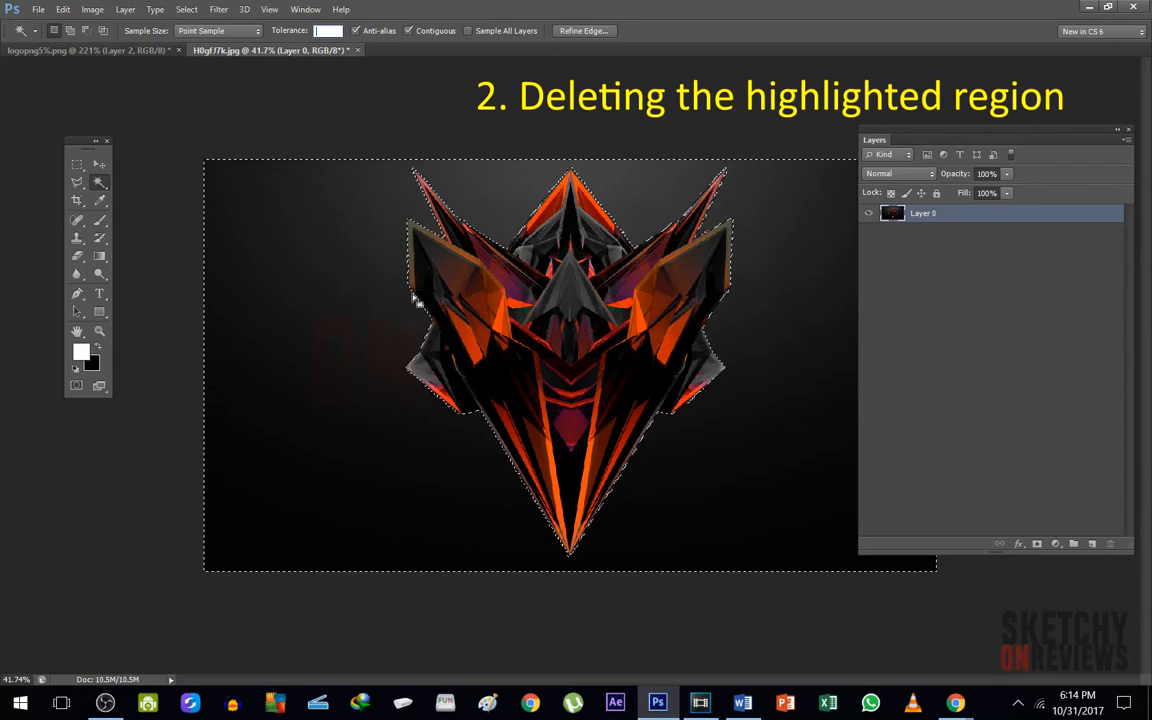
{"action": "left_click", "coordinate": [99, 163]}
{"action": "key", "text": "Return"}
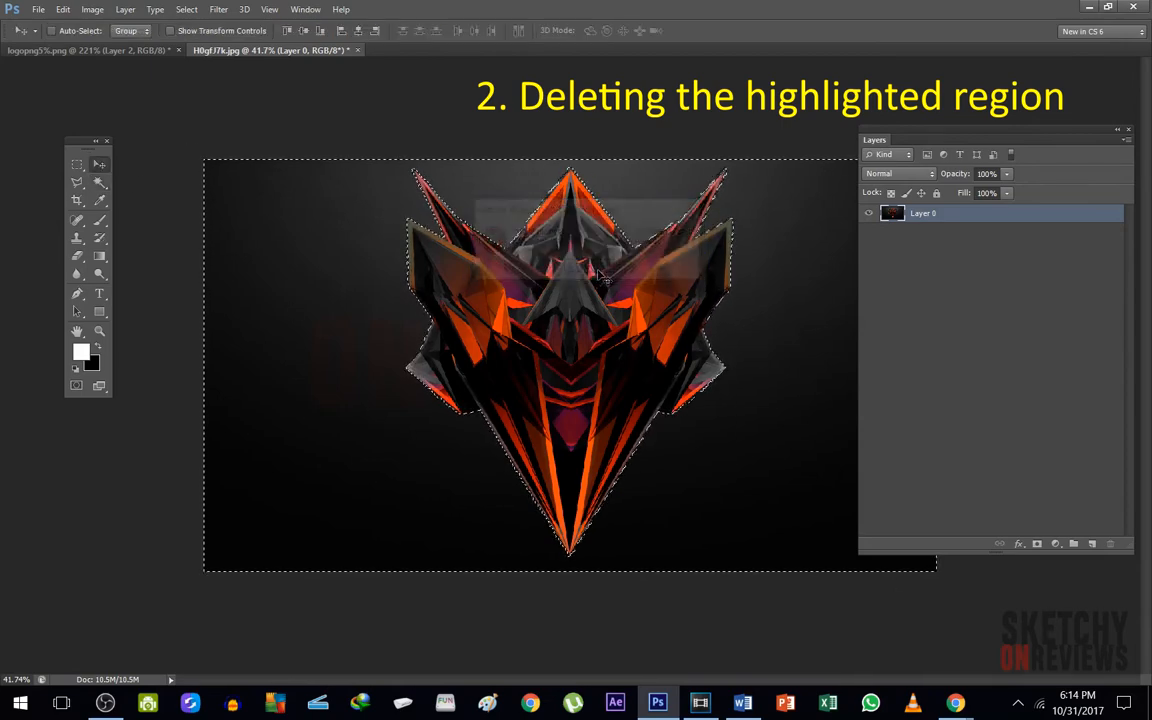
{"action": "key", "text": "Delete"}
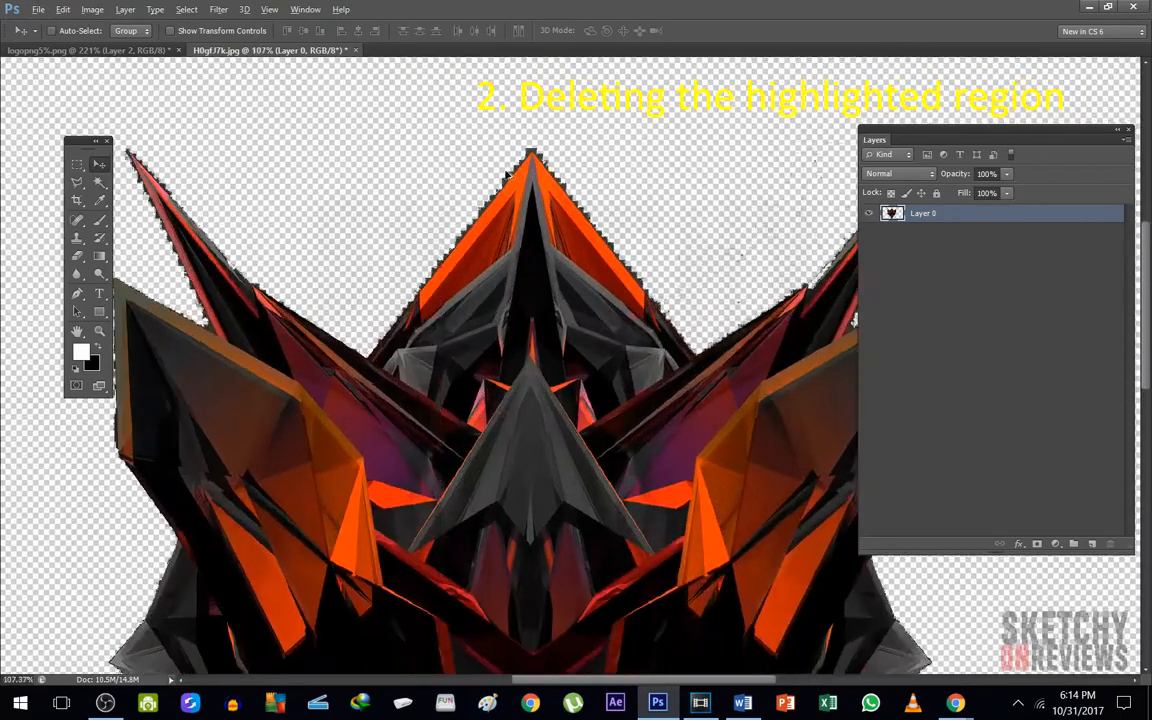
- Inspect the jagged edge of the emblem's central peak, and delete a rectangular marquee area covering that peak
{"action": "scroll", "coordinate": [498, 178], "scroll_direction": "up", "scroll_amount": 15}
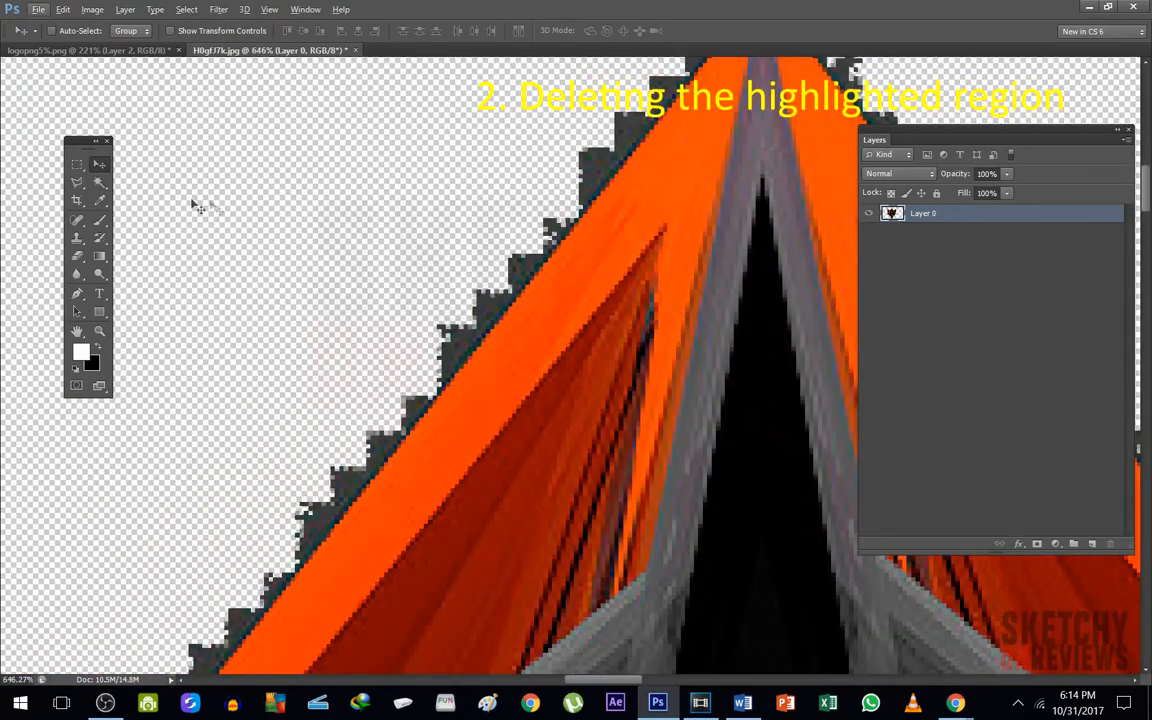
{"action": "scroll", "coordinate": [307, 222], "scroll_direction": "down", "scroll_amount": 12}
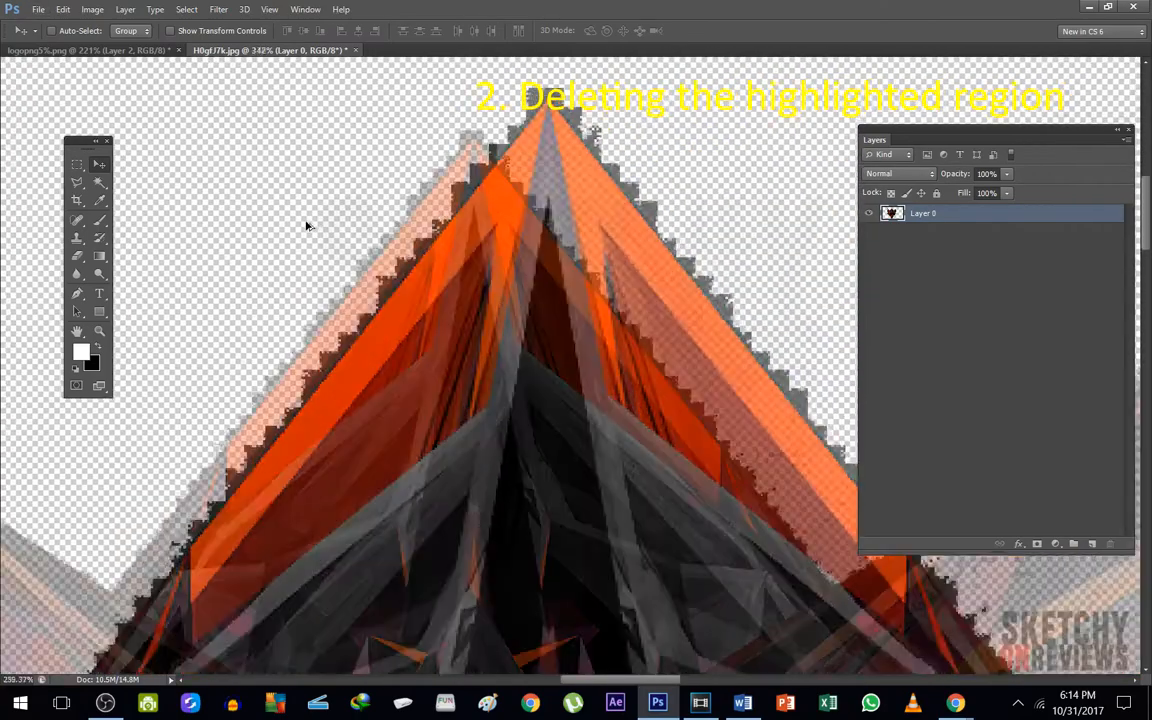
{"action": "scroll", "coordinate": [186, 230], "scroll_direction": "up", "scroll_amount": 2}
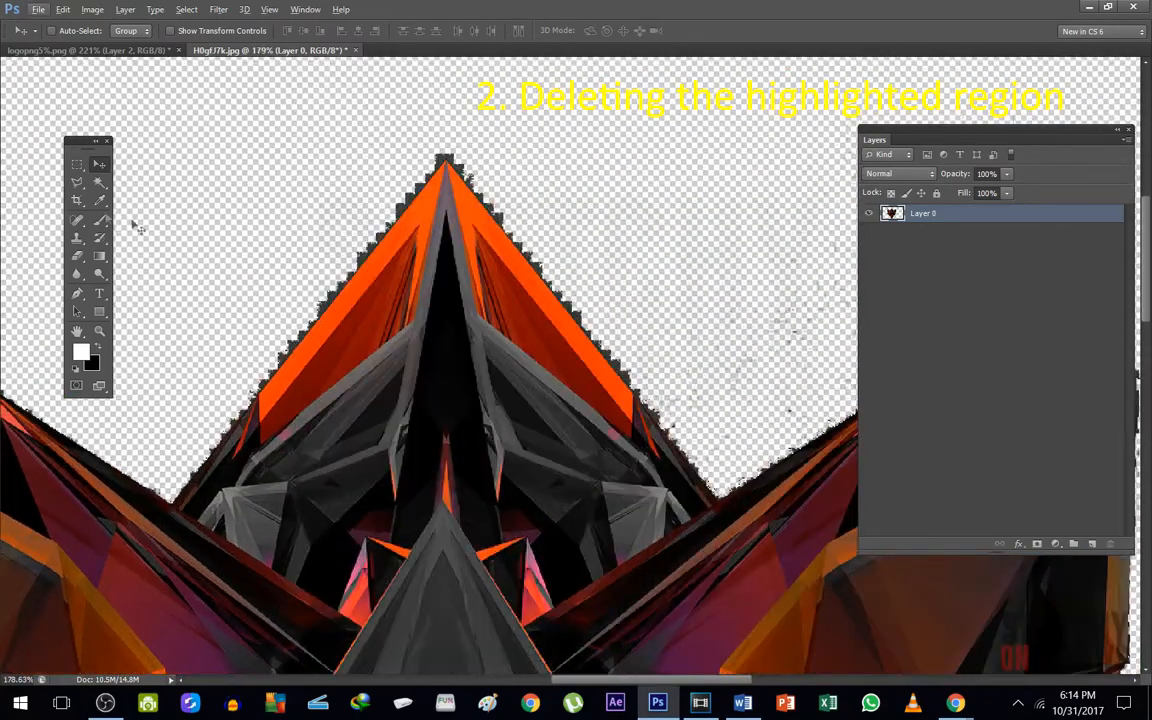
{"action": "left_click", "coordinate": [77, 166]}
{"action": "left_click_drag", "start_coordinate": [157, 106], "coordinate": [741, 388]}
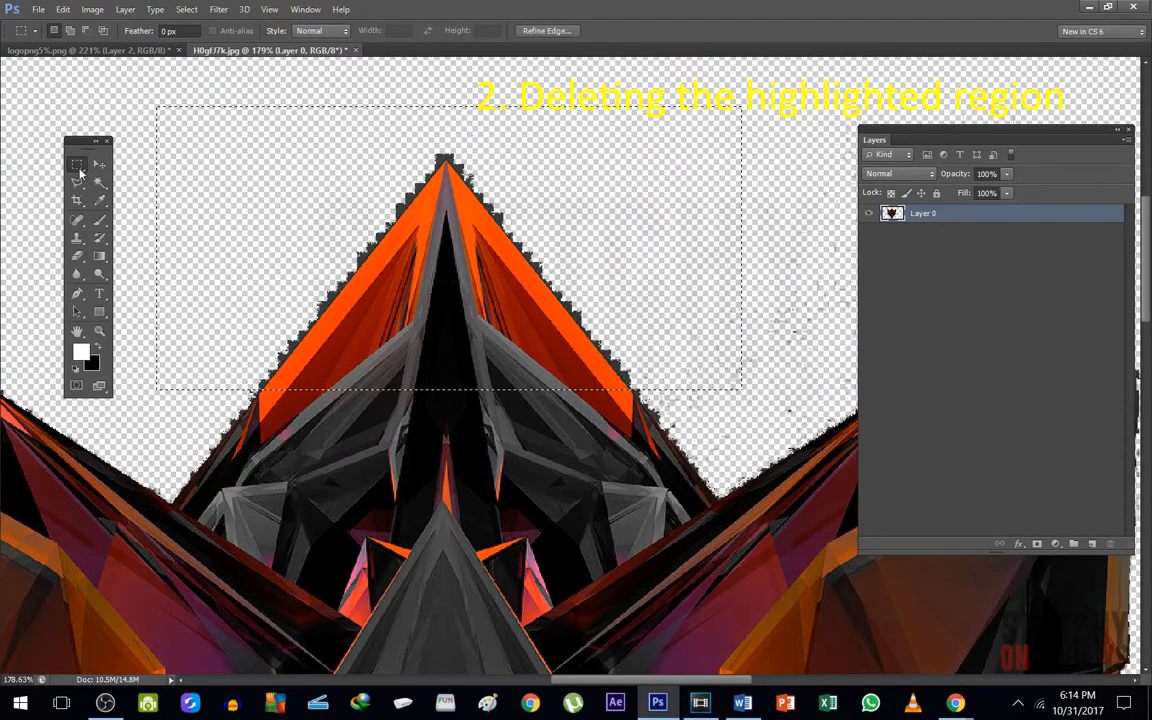
{"action": "left_click", "coordinate": [150, 134]}
{"action": "left_click_drag", "start_coordinate": [174, 101], "coordinate": [741, 402]}
{"action": "key", "text": "Delete"}
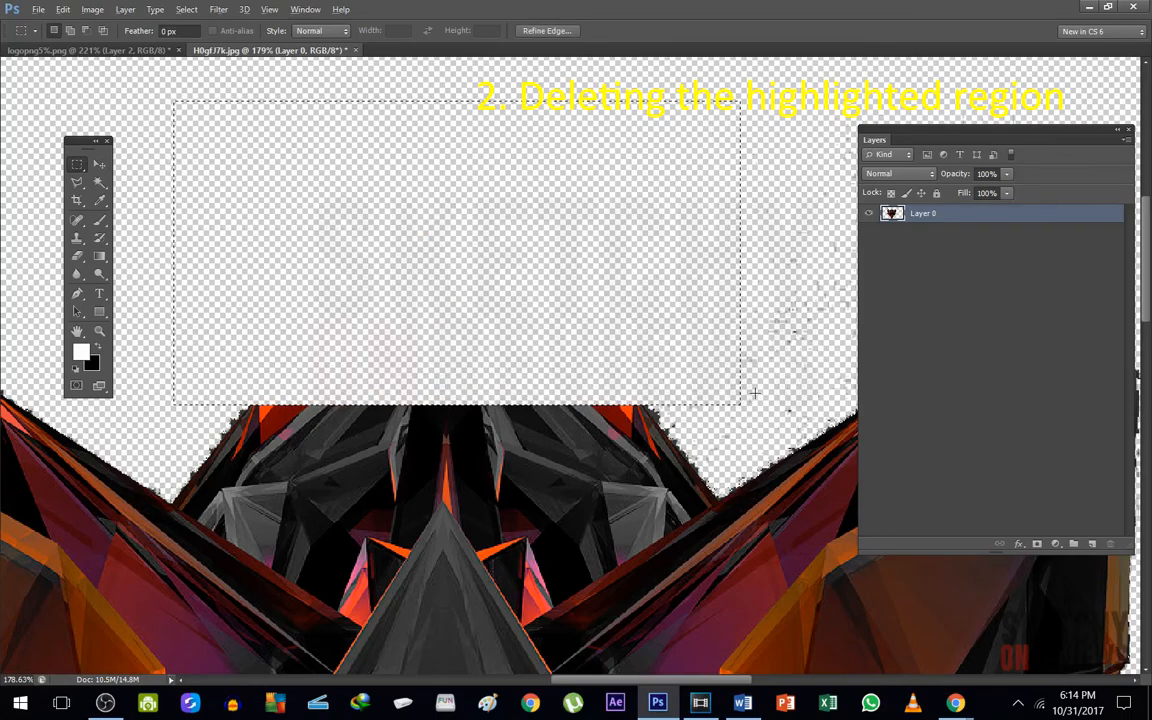
{"action": "scroll", "coordinate": [568, 404], "scroll_direction": "down", "scroll_amount": 6}
{"action": "scroll", "coordinate": [156, 386], "scroll_direction": "up", "scroll_amount": 8}
{"action": "scroll", "coordinate": [156, 386], "scroll_direction": "up", "scroll_amount": 3}
{"action": "left_click", "coordinate": [149, 404]}
- Outline the jagged fringe along the upper edge of the emblem's left spike with the Polygonal Lasso and delete it
{"action": "scroll", "coordinate": [100, 371], "scroll_direction": "up", "scroll_amount": 2}
{"action": "left_click", "coordinate": [78, 183]}
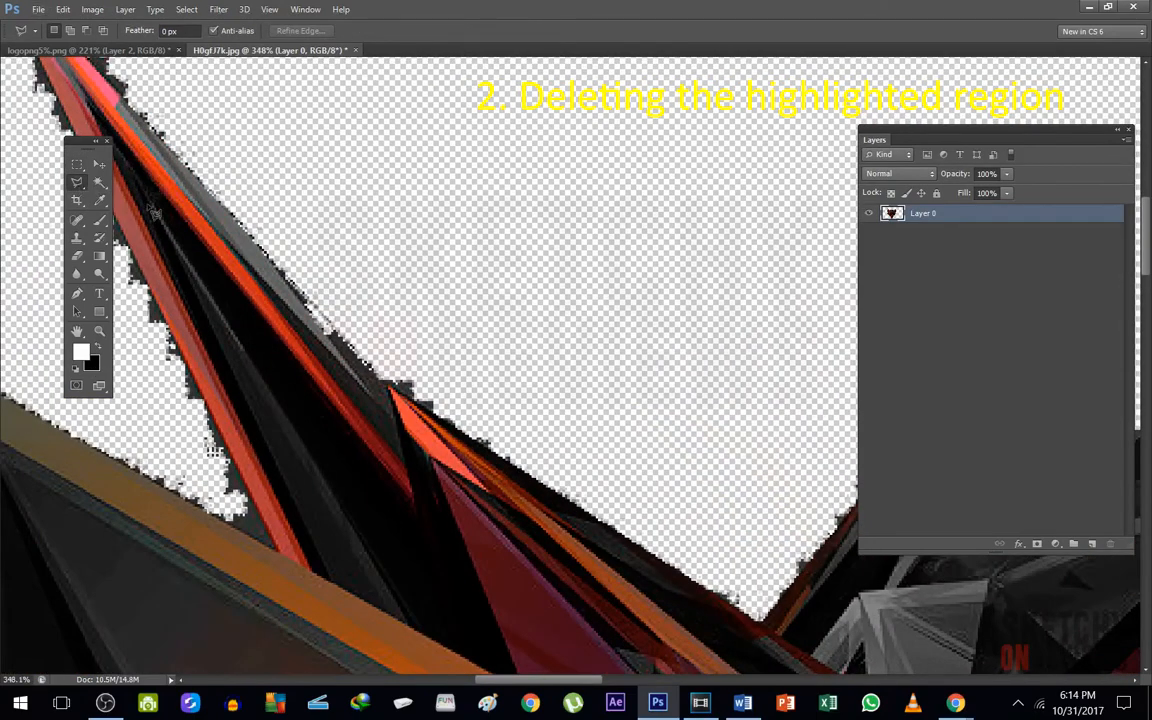
{"action": "left_click", "coordinate": [169, 150]}
{"action": "left_click", "coordinate": [330, 330]}
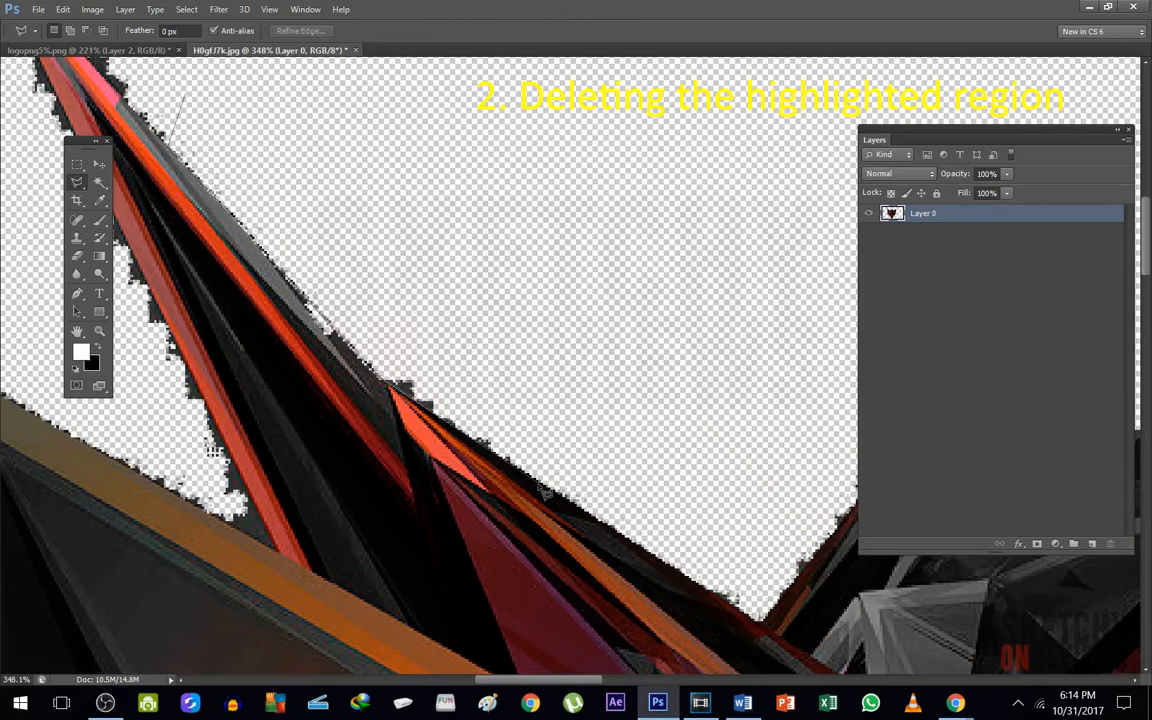
{"action": "left_click", "coordinate": [544, 494]}
{"action": "left_click", "coordinate": [702, 612]}
{"action": "left_click", "coordinate": [660, 120]}
{"action": "double_click", "coordinate": [388, 114]}
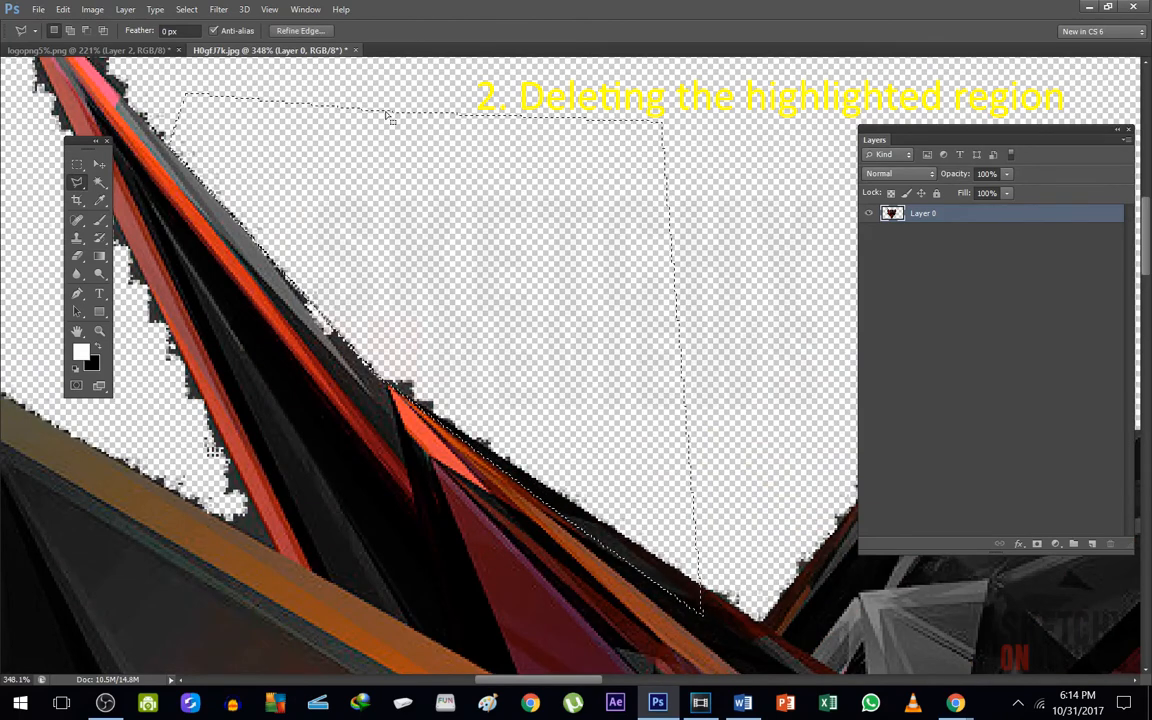
{"action": "key", "text": "Delete"}
{"action": "key", "text": "ctrl+d"}
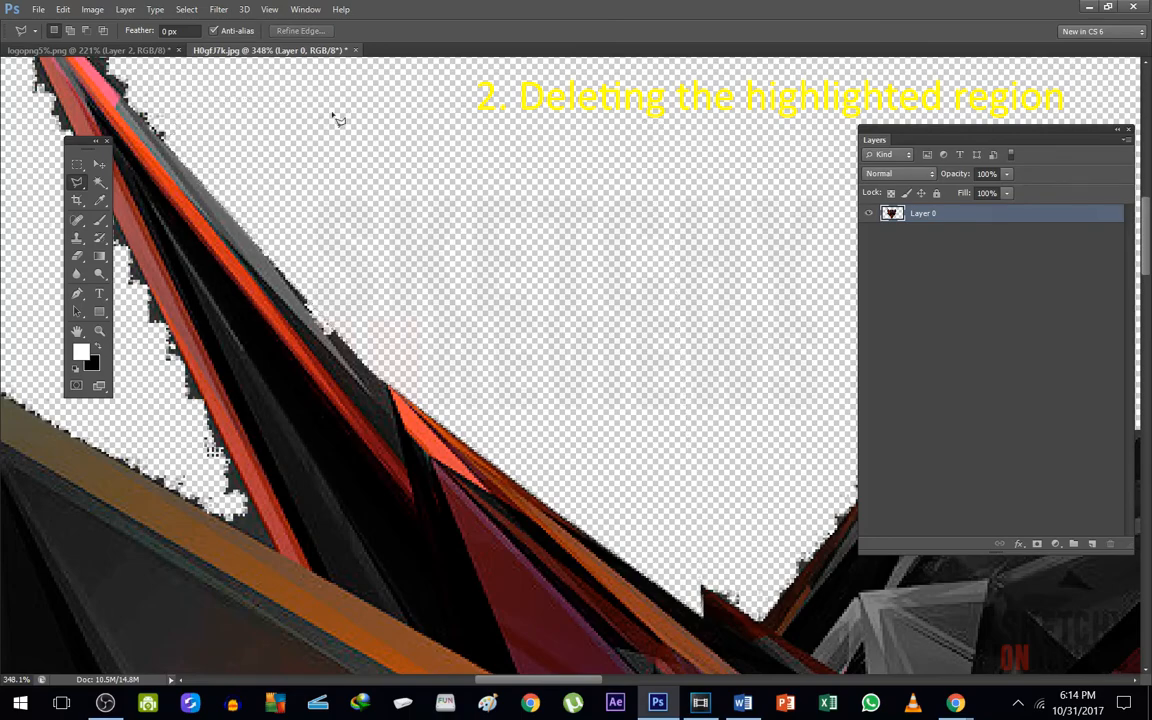
- Set the Polygonal Lasso feather to 10 px and delete the fringe between the left spike and the orange-edged wing
{"action": "scroll", "coordinate": [132, 242], "scroll_direction": "down", "scroll_amount": 3}
{"action": "scroll", "coordinate": [88, 340], "scroll_direction": "up", "scroll_amount": 3}
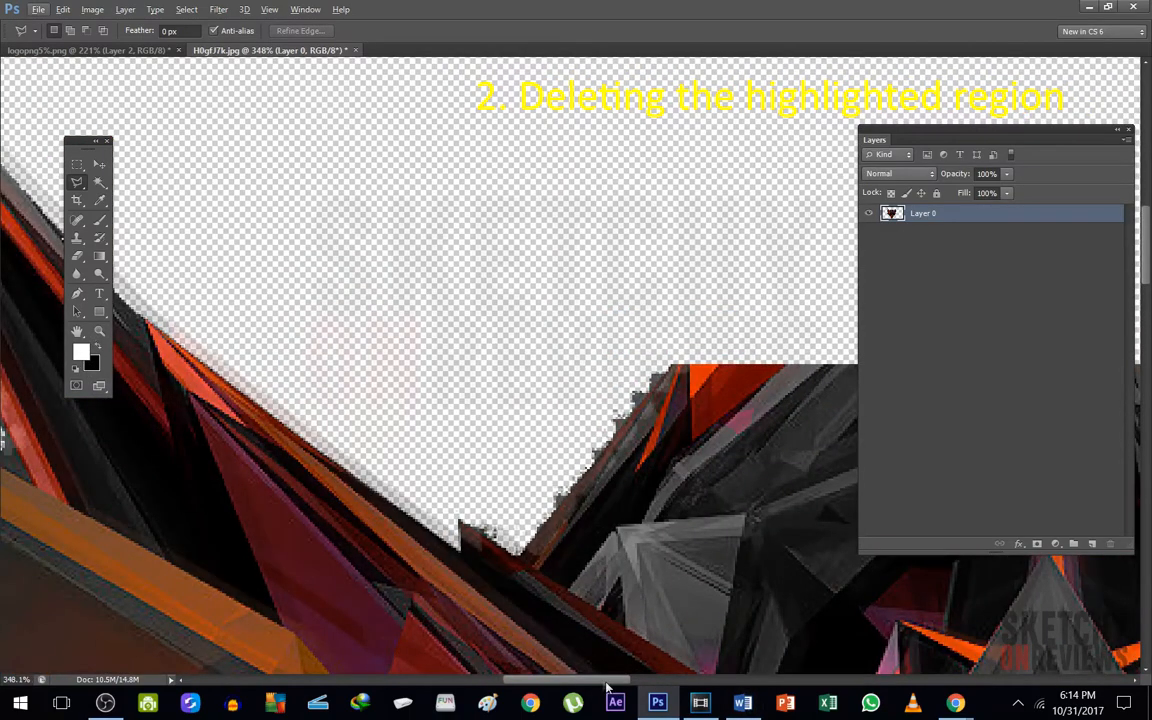
{"action": "left_click_drag", "start_coordinate": [606, 683], "coordinate": [553, 681]}
{"action": "scroll", "coordinate": [640, 392], "scroll_direction": "down", "scroll_amount": 3}
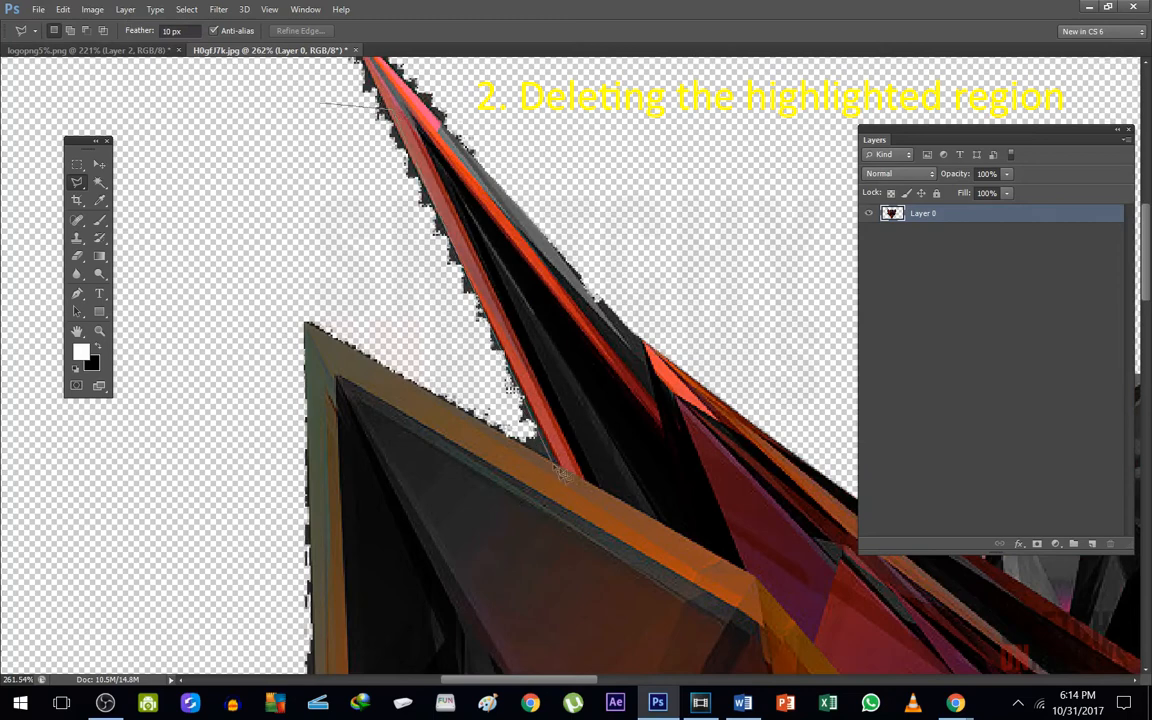
{"action": "left_click", "coordinate": [424, 404]}
{"action": "left_click", "coordinate": [309, 327]}
{"action": "left_click", "coordinate": [301, 514]}
{"action": "left_click", "coordinate": [233, 340]}
{"action": "double_click", "coordinate": [284, 180]}
{"action": "key", "text": "Delete"}
{"action": "key", "text": "ctrl+d"}
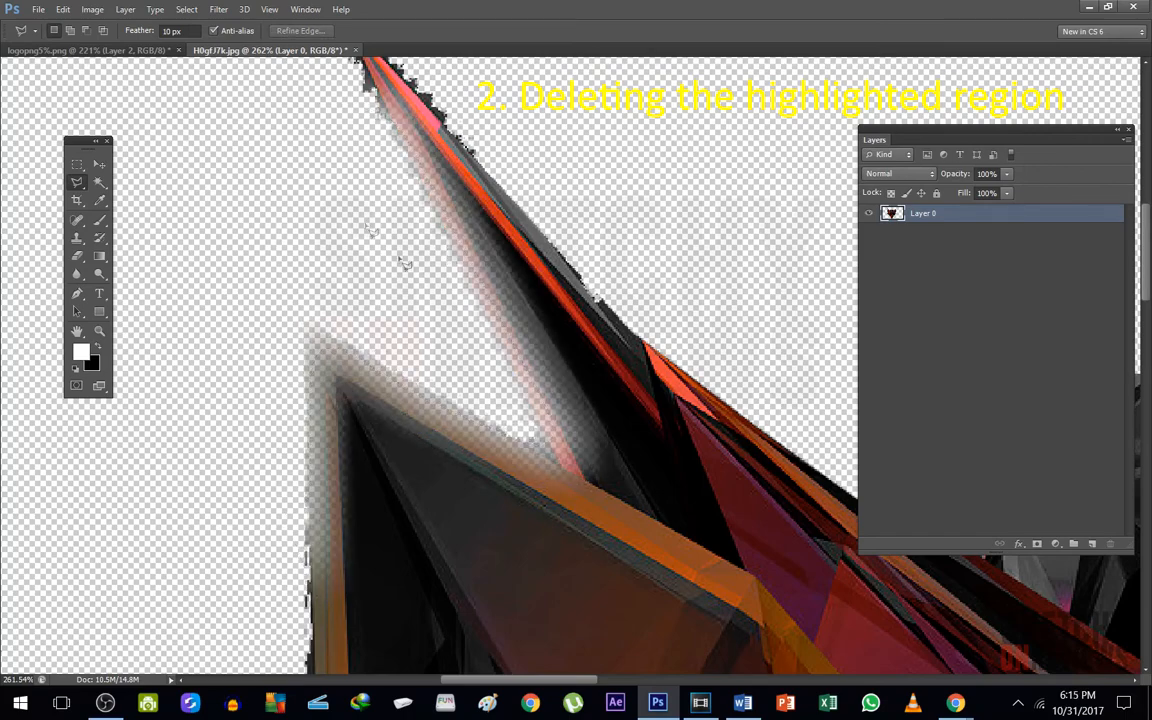
{"action": "scroll", "coordinate": [494, 355], "scroll_direction": "up", "scroll_amount": 4}
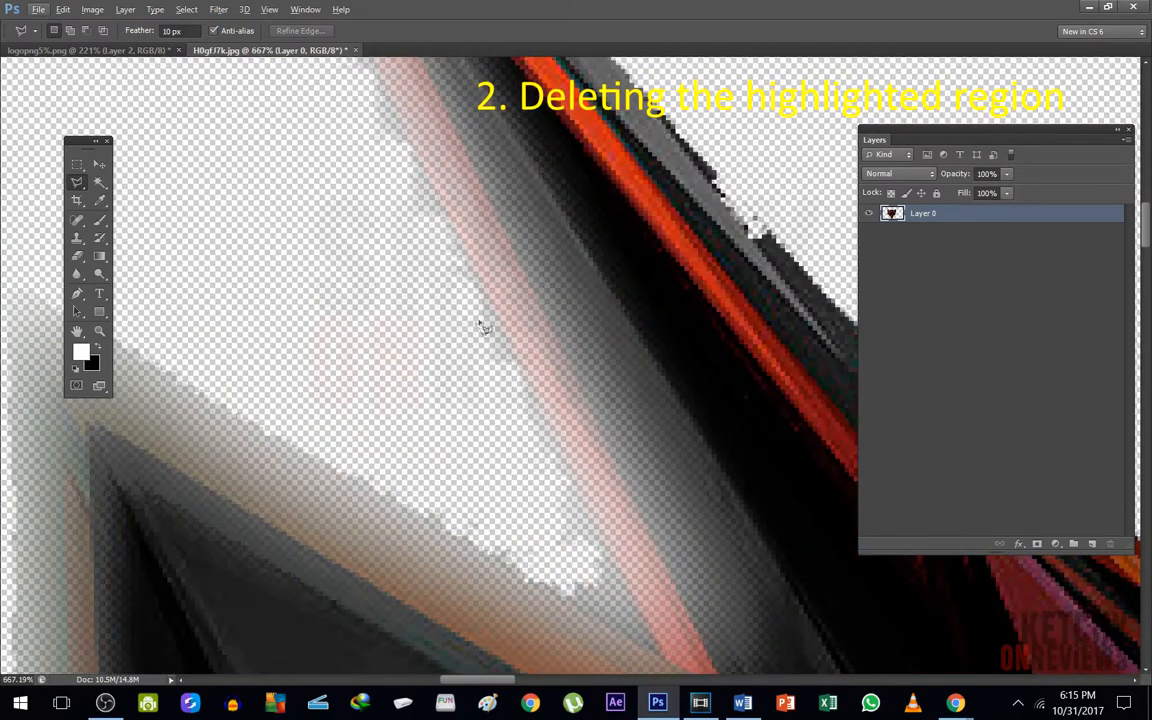
- Switch to the logopng5%.png document and fit the whole speech-bubble image in view
{"action": "scroll", "coordinate": [437, 315], "scroll_direction": "down", "scroll_amount": 8}
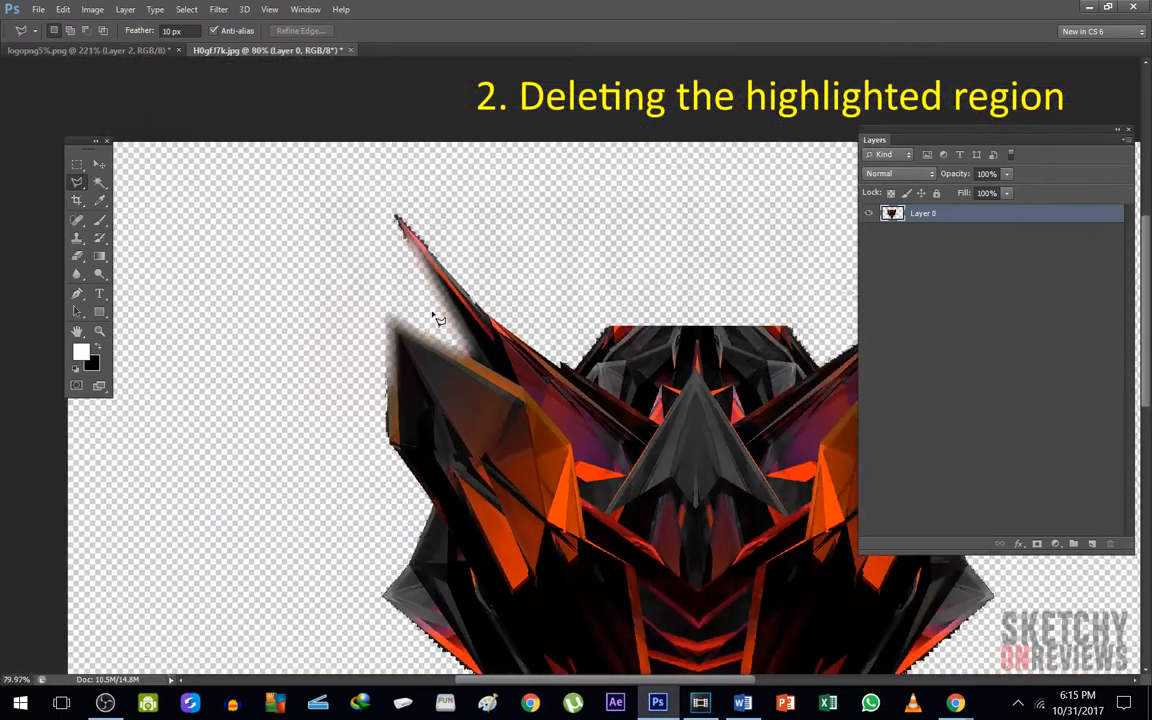
{"action": "scroll", "coordinate": [437, 317], "scroll_direction": "down", "scroll_amount": 1}
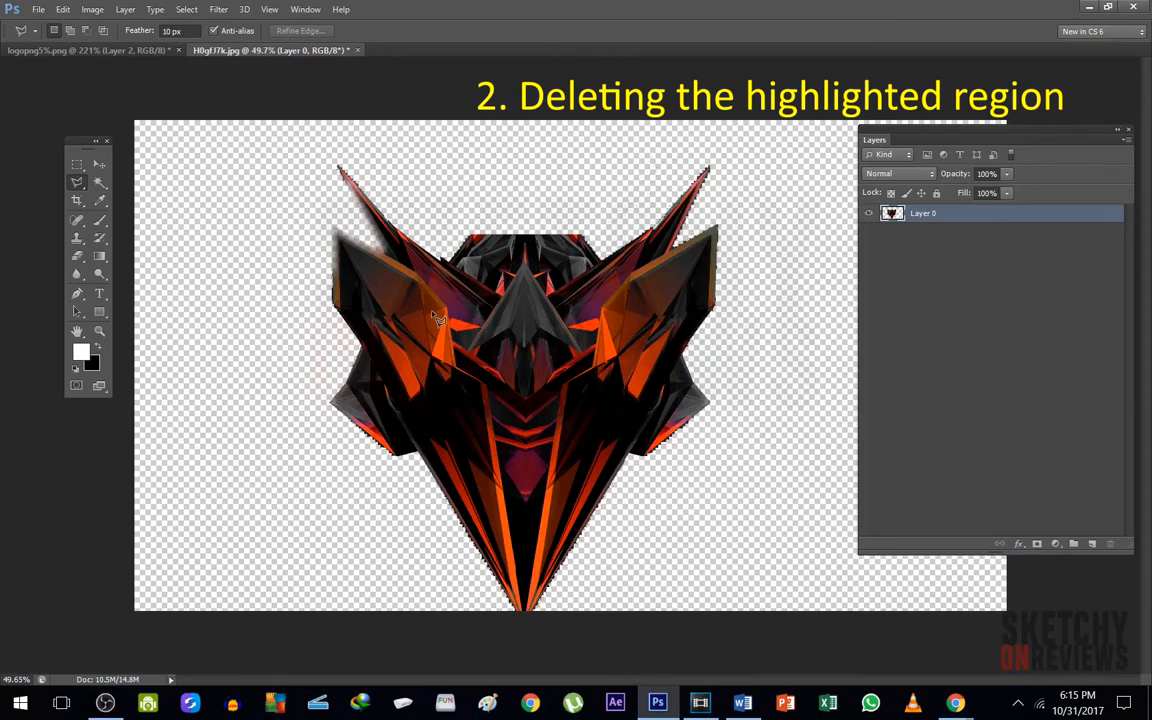
{"action": "left_click", "coordinate": [90, 50]}
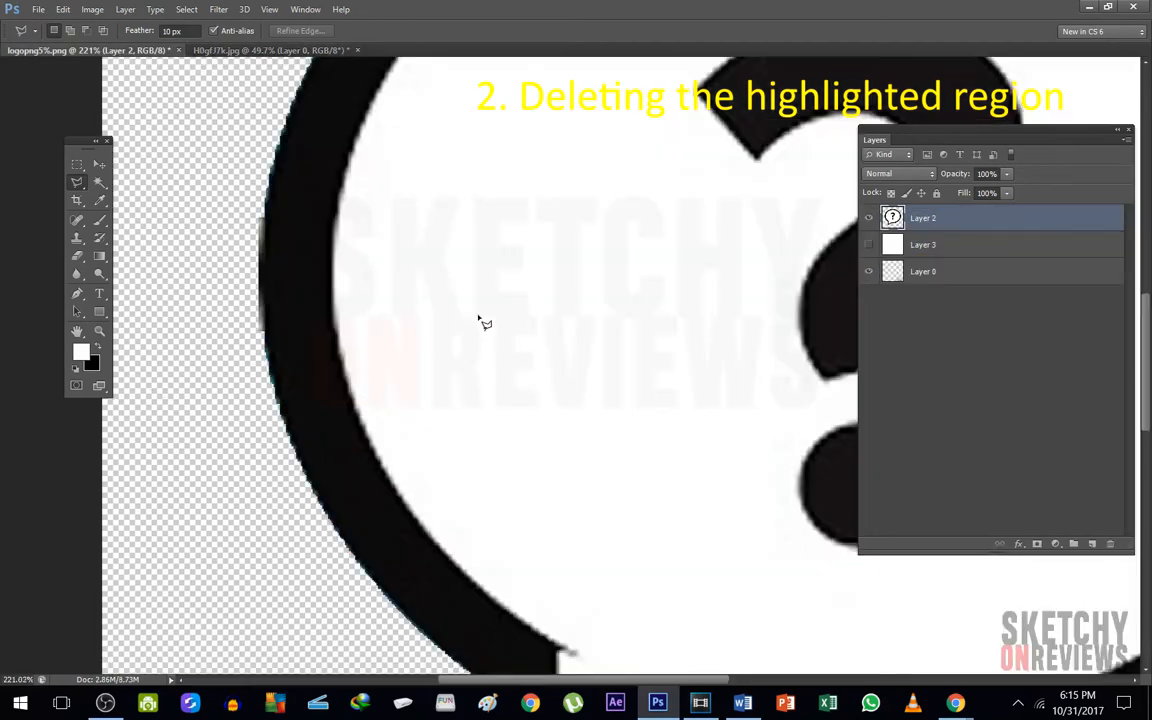
{"action": "key", "text": "ctrl+0"}
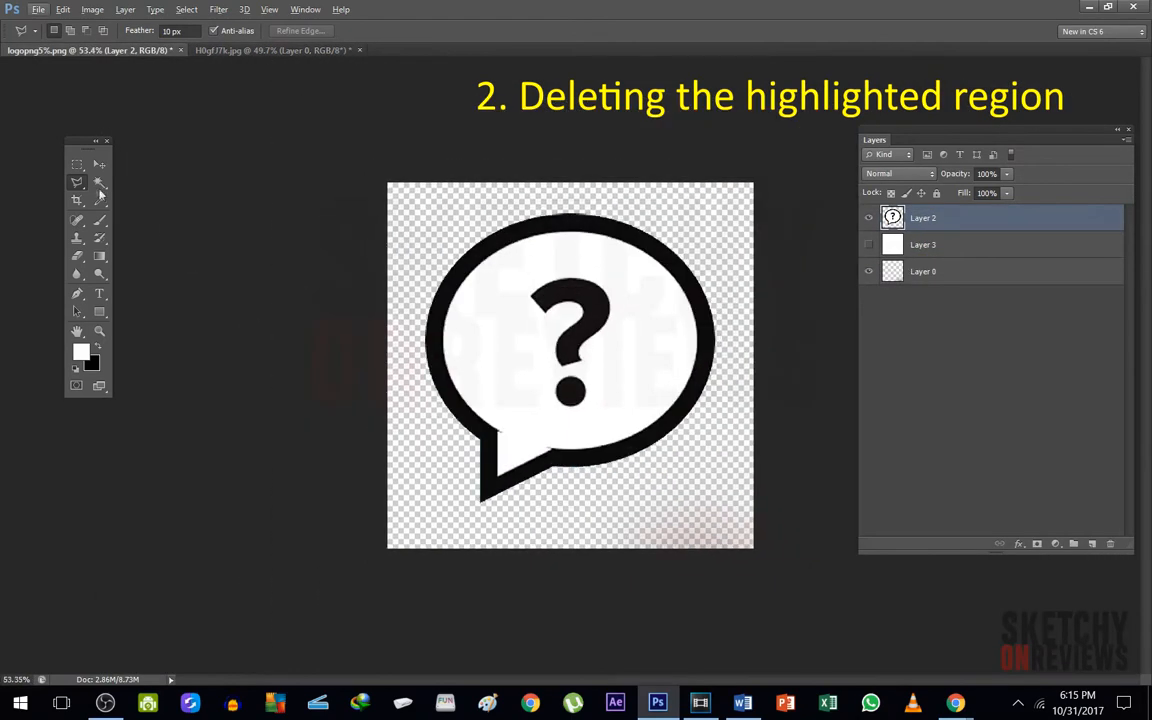
- Set the Magic Wand tolerance to 30, delete the white interior of the speech bubble on Layer 2, and clear the selection
{"action": "left_click", "coordinate": [99, 183]}
{"action": "left_click", "coordinate": [487, 352]}
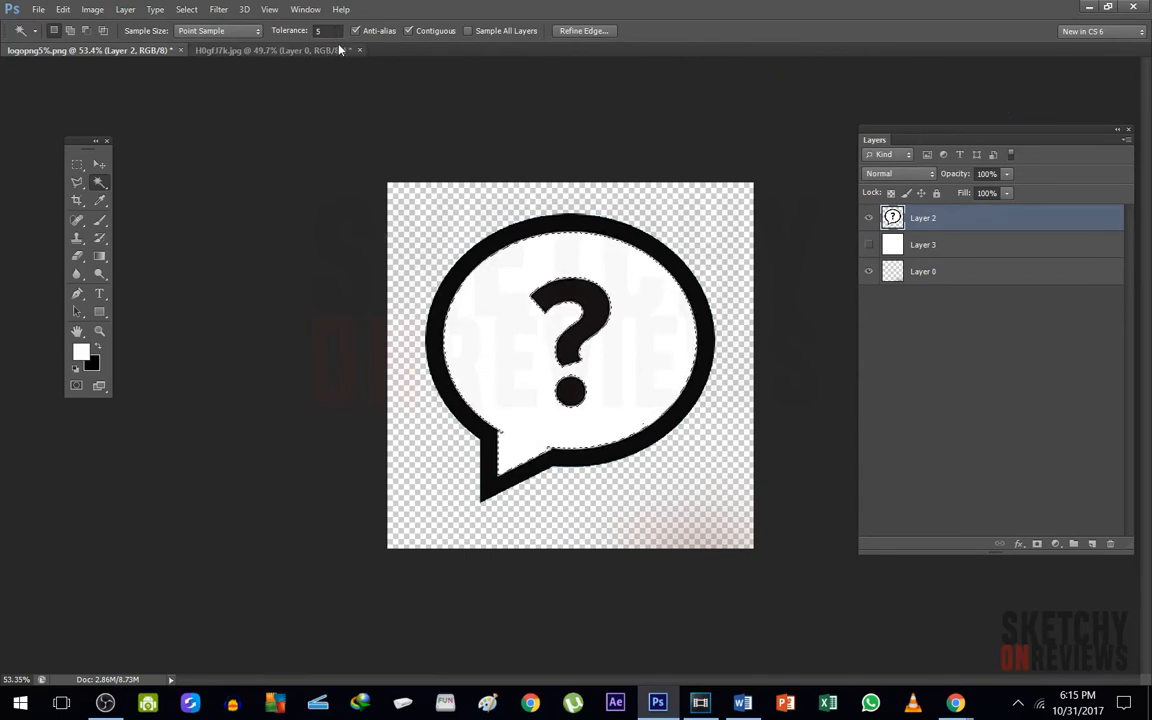
{"action": "key", "text": "ctrl+d"}
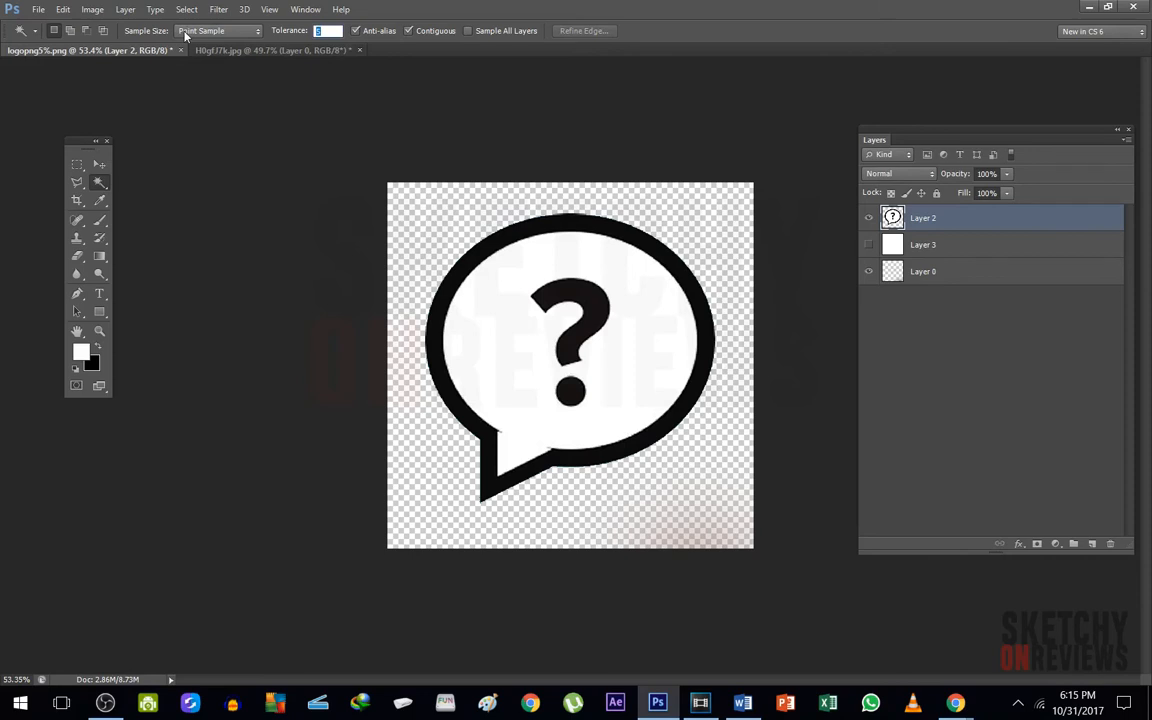
{"action": "type", "text": "30"}
{"action": "left_click", "coordinate": [515, 326]}
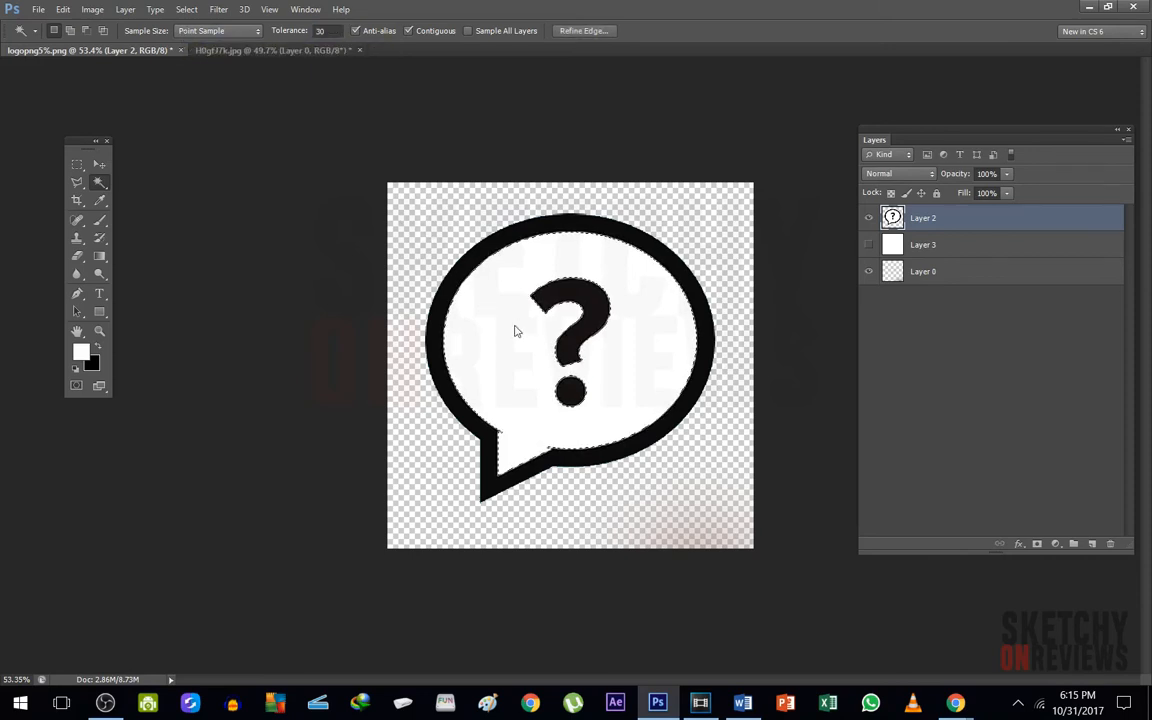
{"action": "key", "text": "Delete"}
{"action": "key", "text": "ctrl+d"}
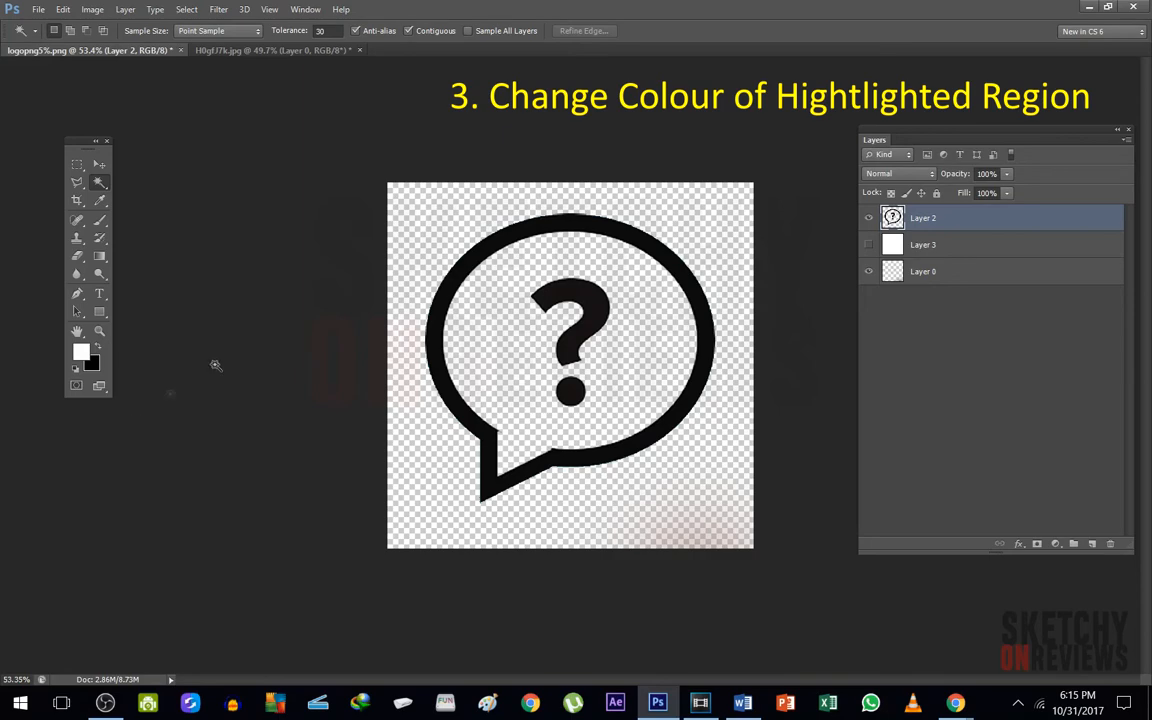
- Select the emptied interior of the speech bubble with the Magic Wand and set the foreground color to orange ff4f00
{"action": "left_click", "coordinate": [538, 352]}
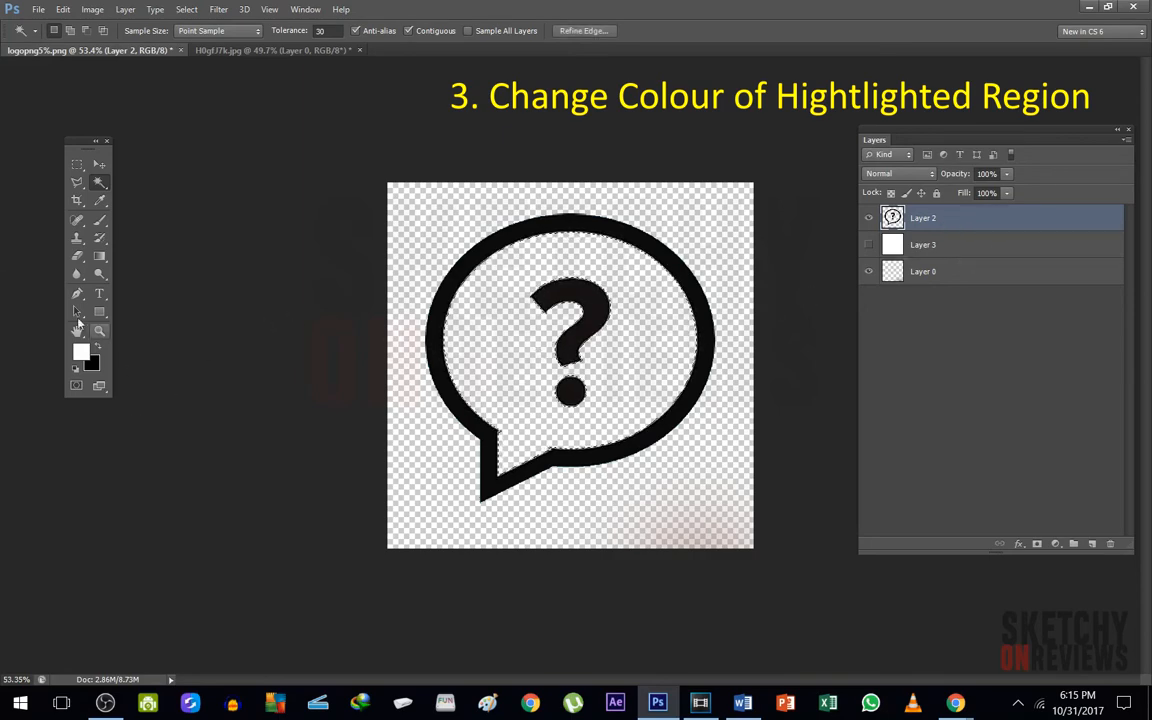
{"action": "left_click", "coordinate": [82, 356]}
{"action": "left_click", "coordinate": [426, 416]}
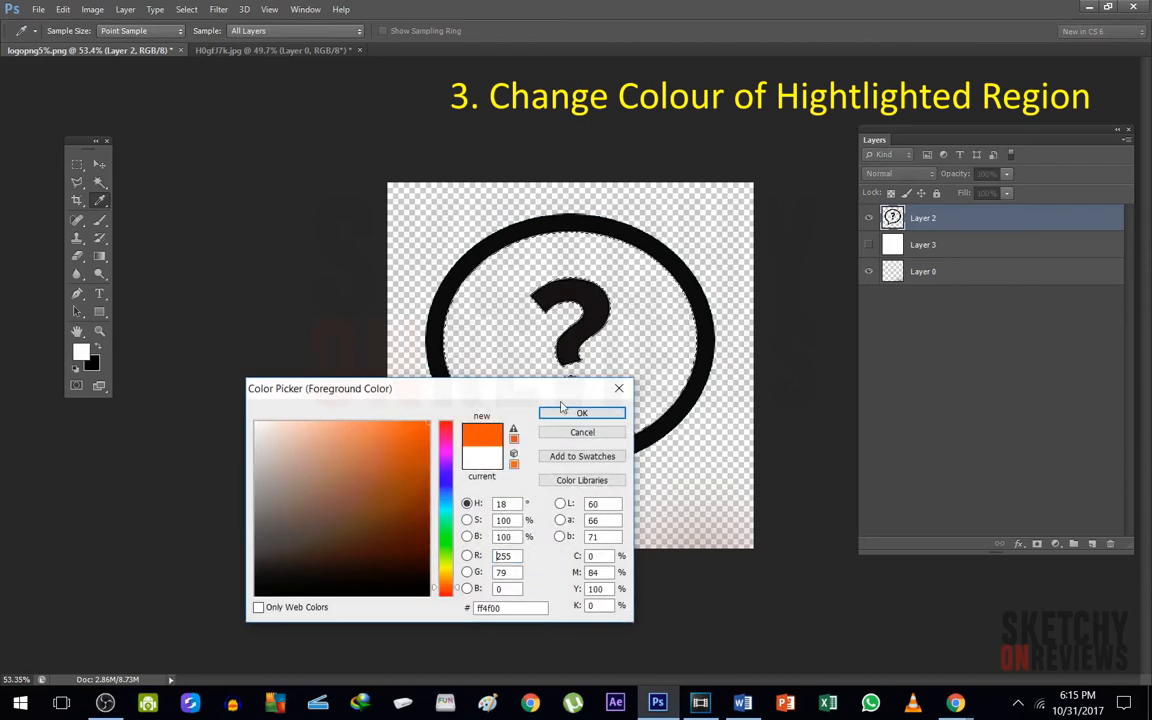
{"action": "left_click", "coordinate": [586, 411]}
- Paint the selected bubble interior orange with the 600 px Brush, and clear the selection
{"action": "left_click", "coordinate": [101, 221]}
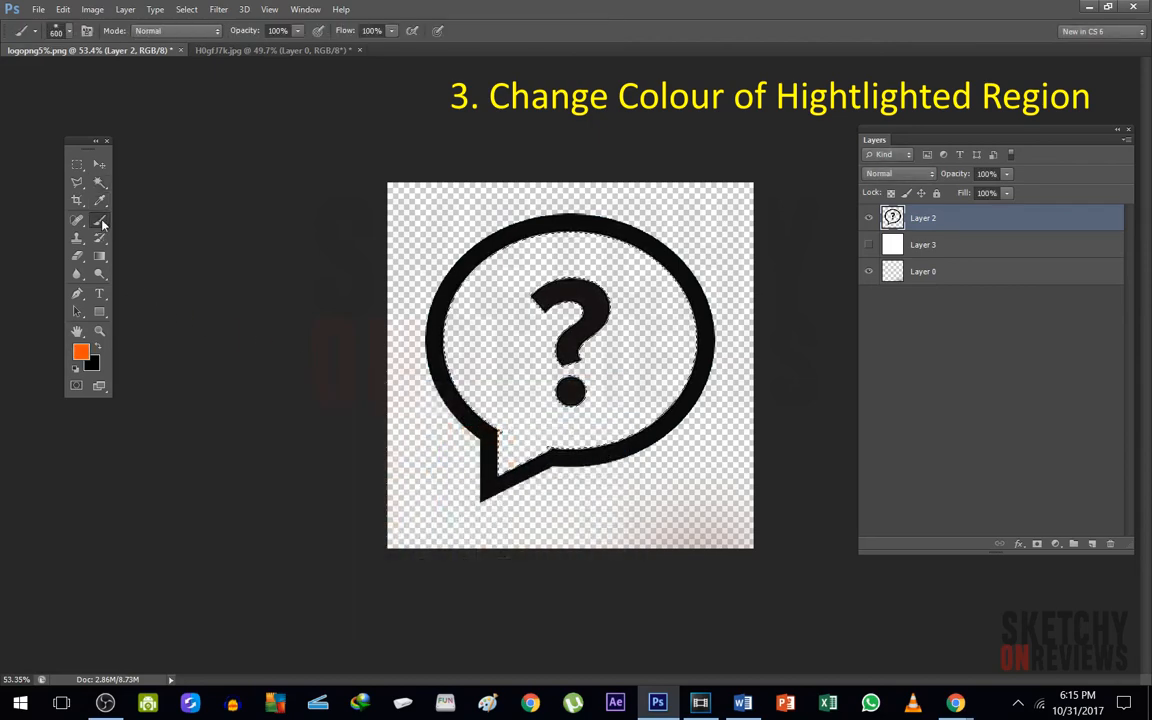
{"action": "mouse_move", "coordinate": [450, 244]}
{"action": "left_mouse_down"}
{"action": "mouse_move", "coordinate": [728, 303]}
{"action": "mouse_move", "coordinate": [564, 429]}
{"action": "mouse_move", "coordinate": [440, 212]}
{"action": "mouse_move", "coordinate": [450, 350]}
{"action": "left_mouse_up"}
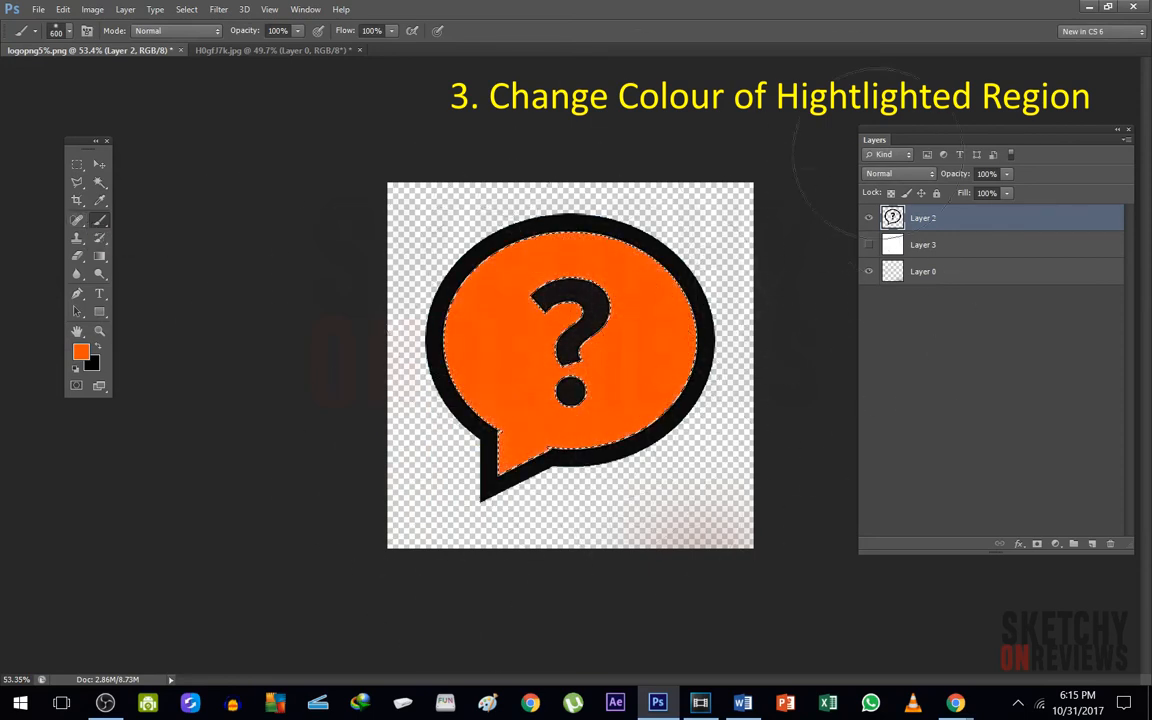
{"action": "key", "text": "ctrl+d"}
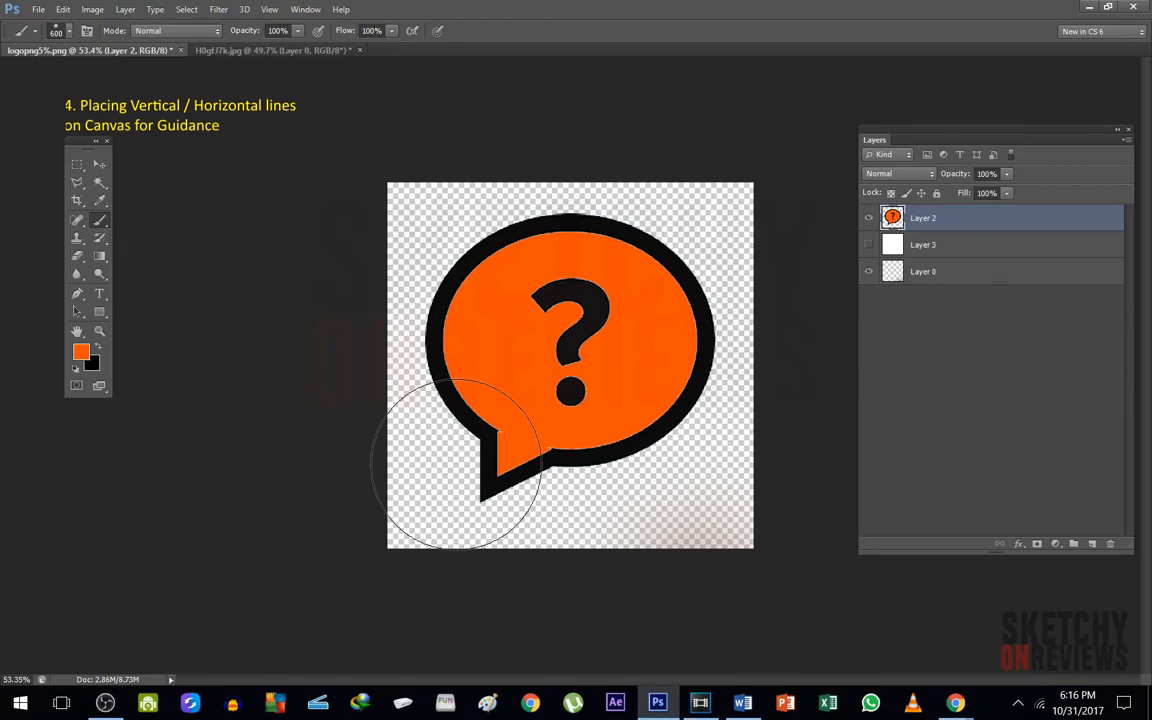
- Add a vertical guide at 50% of the canvas
{"action": "left_click", "coordinate": [267, 12]}
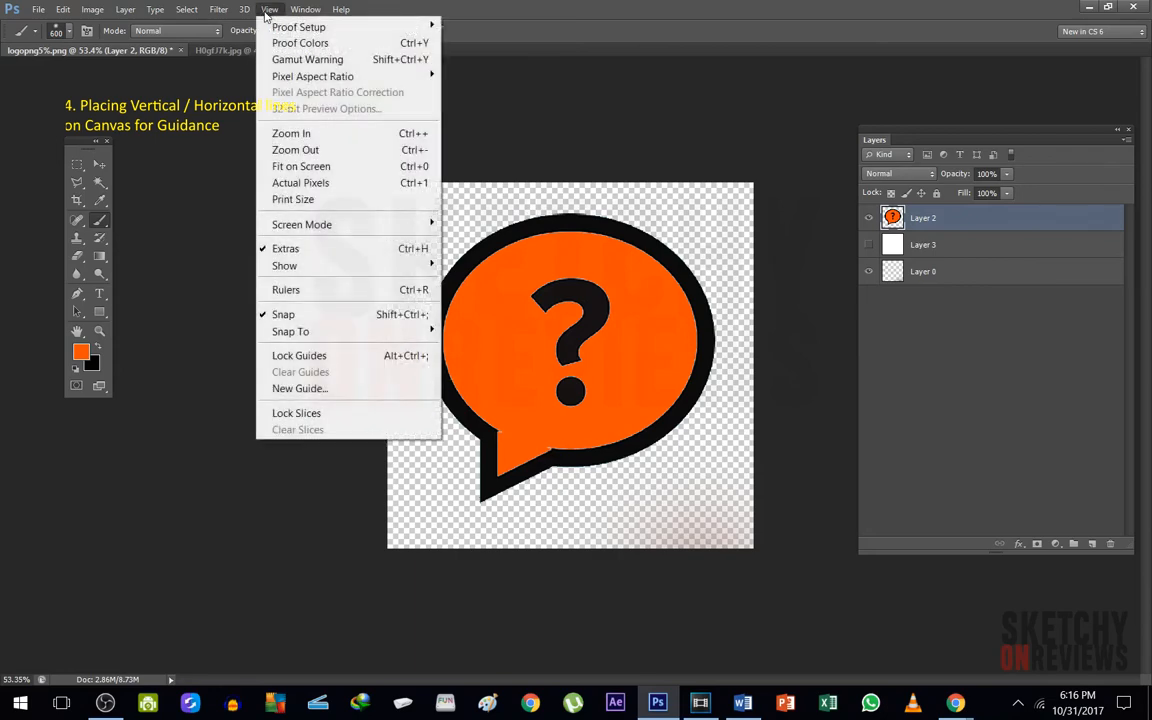
{"action": "left_click", "coordinate": [300, 389]}
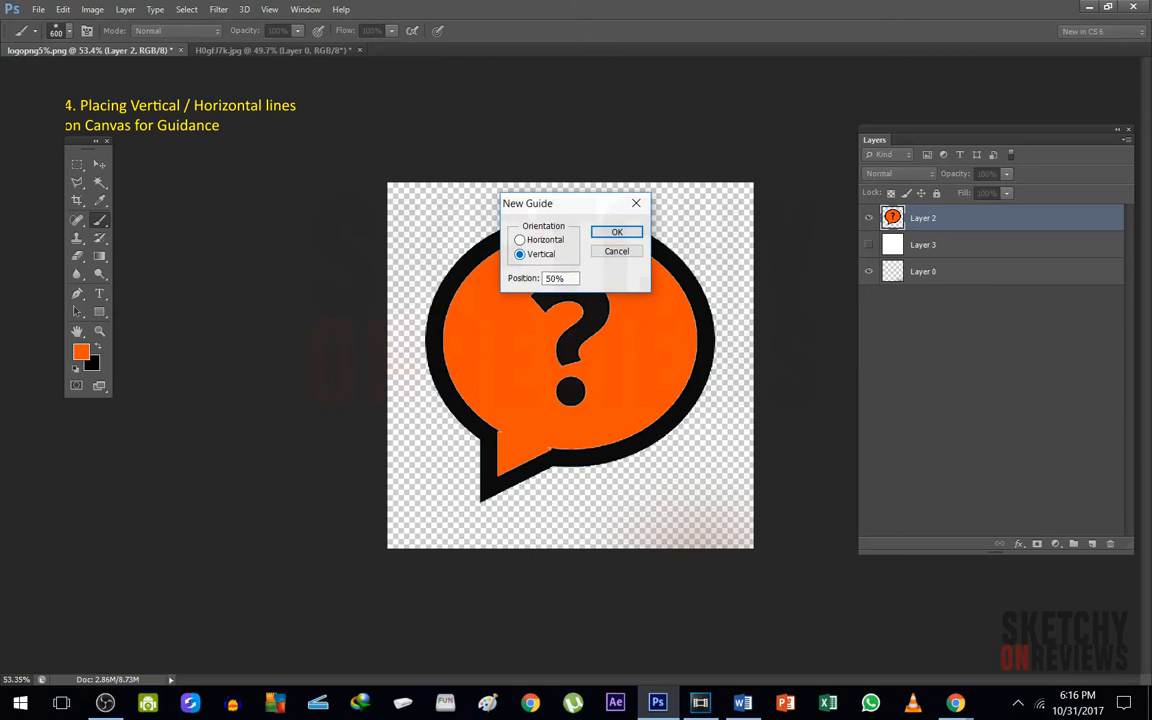
{"action": "key", "text": "Return"}
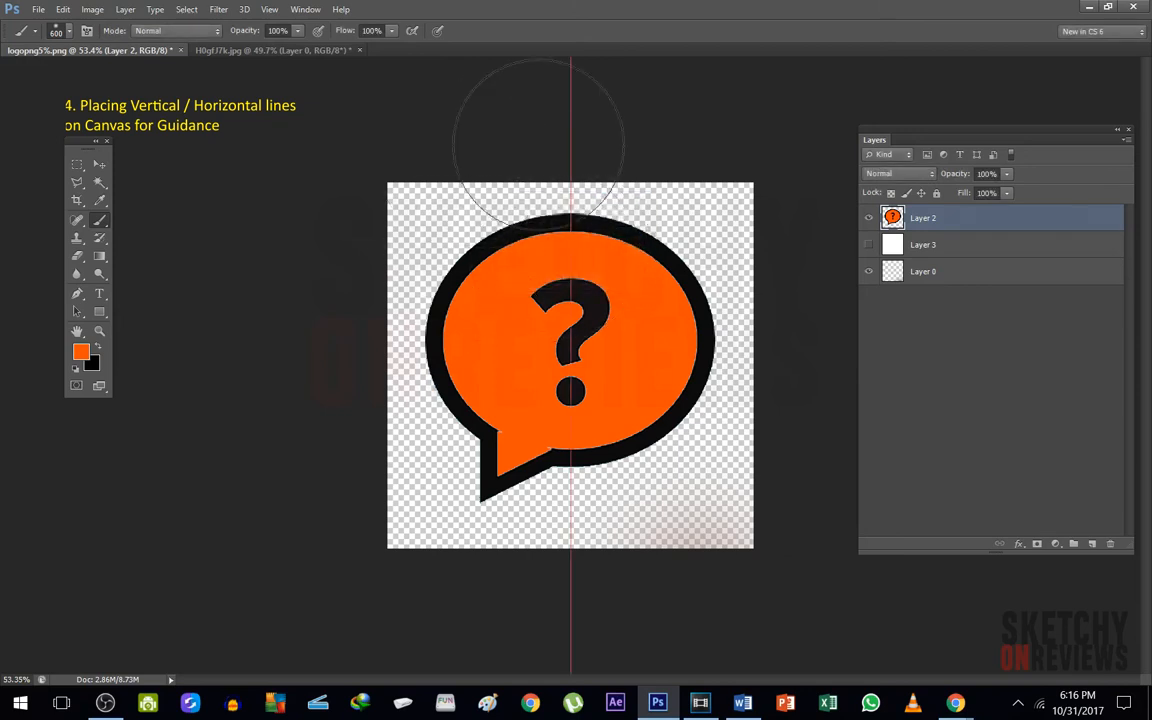
- Switch to the Move tool and change the guide color to Light Blue in the guide preferences
{"action": "left_click", "coordinate": [99, 164]}
{"action": "left_click_drag", "start_coordinate": [88, 142], "coordinate": [204, 170]}
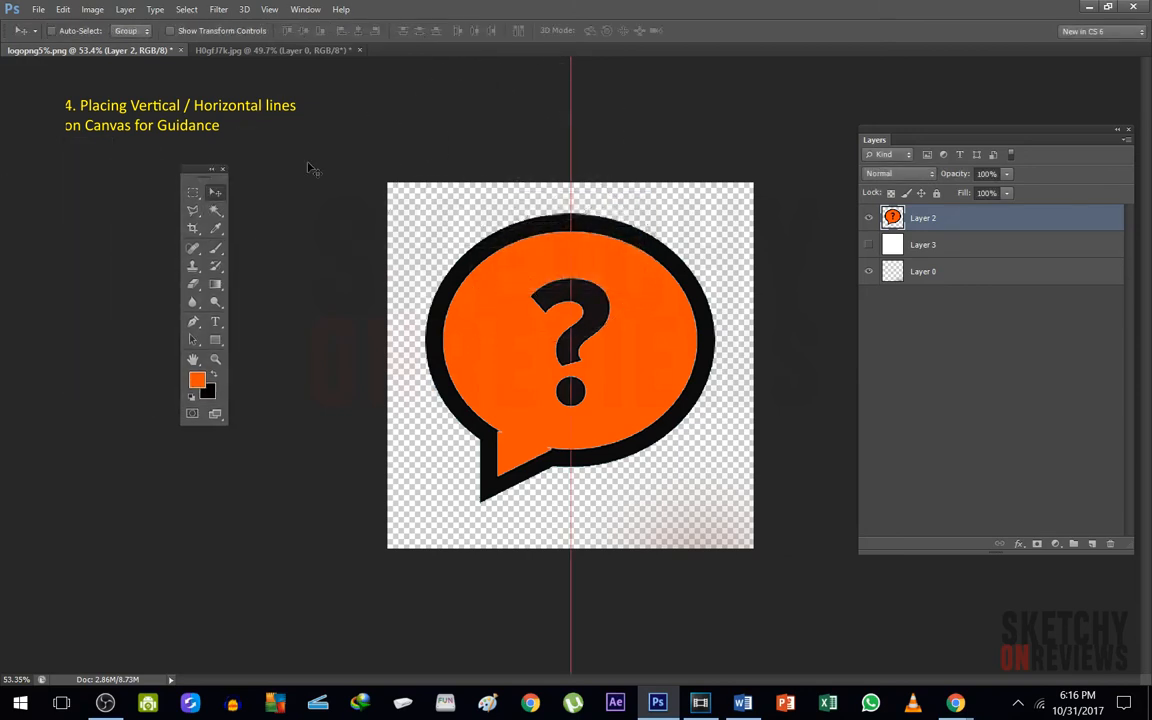
{"action": "double_click", "coordinate": [571, 146]}
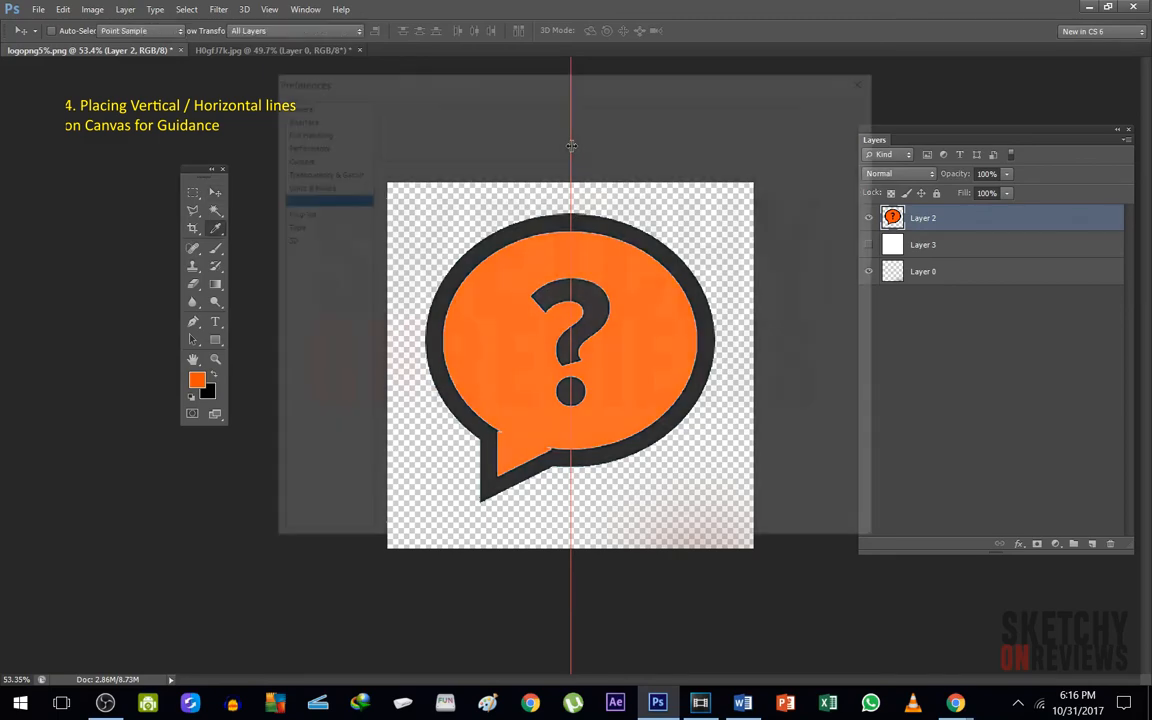
{"action": "left_click", "coordinate": [445, 120]}
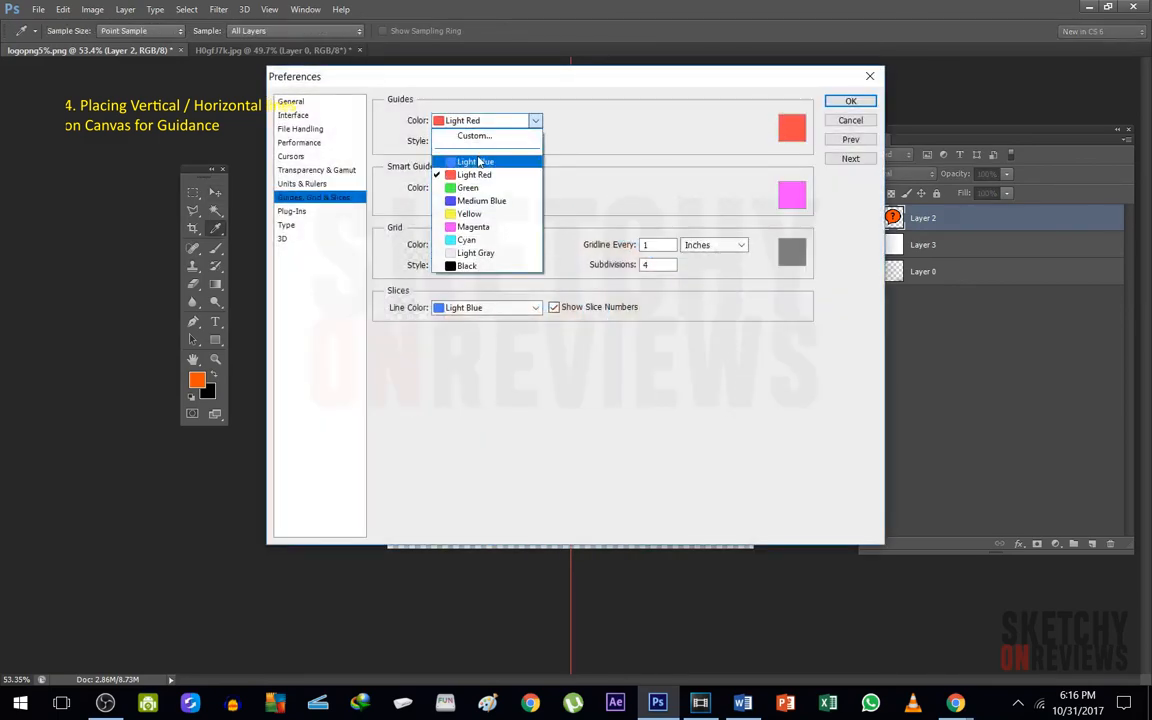
{"action": "left_click", "coordinate": [478, 162]}
{"action": "left_click", "coordinate": [850, 101]}
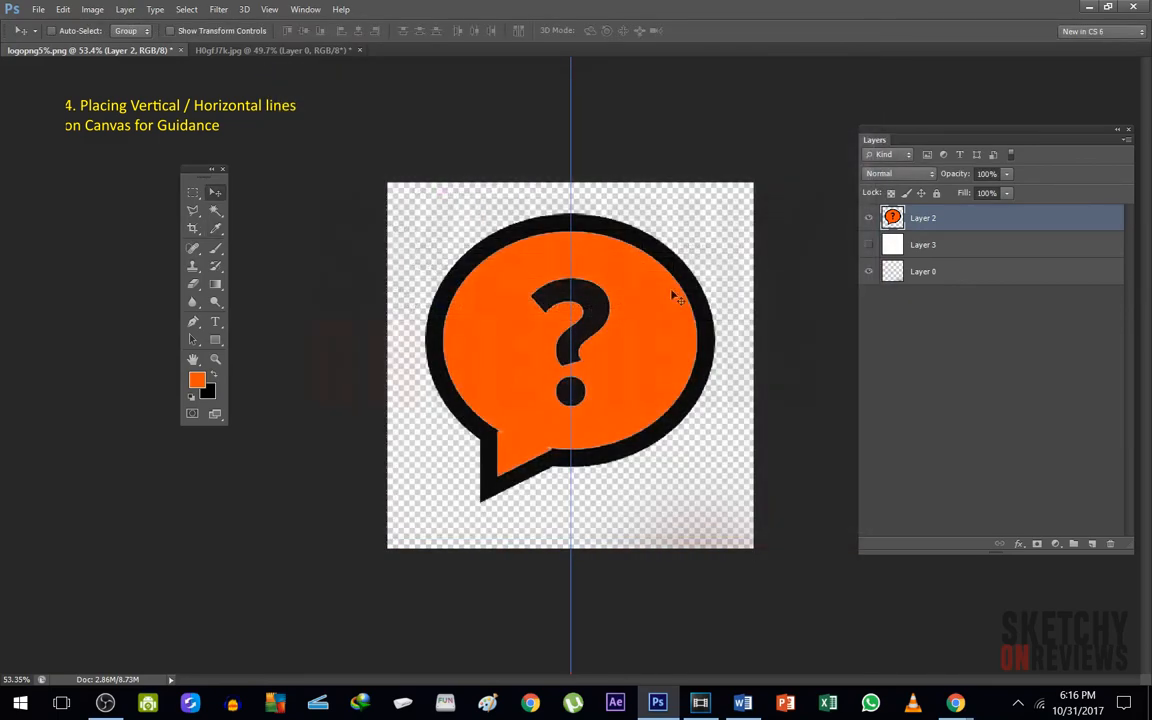
- Add a horizontal guide at 50% of the canvas
{"action": "left_click", "coordinate": [305, 9]}
{"action": "mouse_move", "coordinate": [269, 9]}
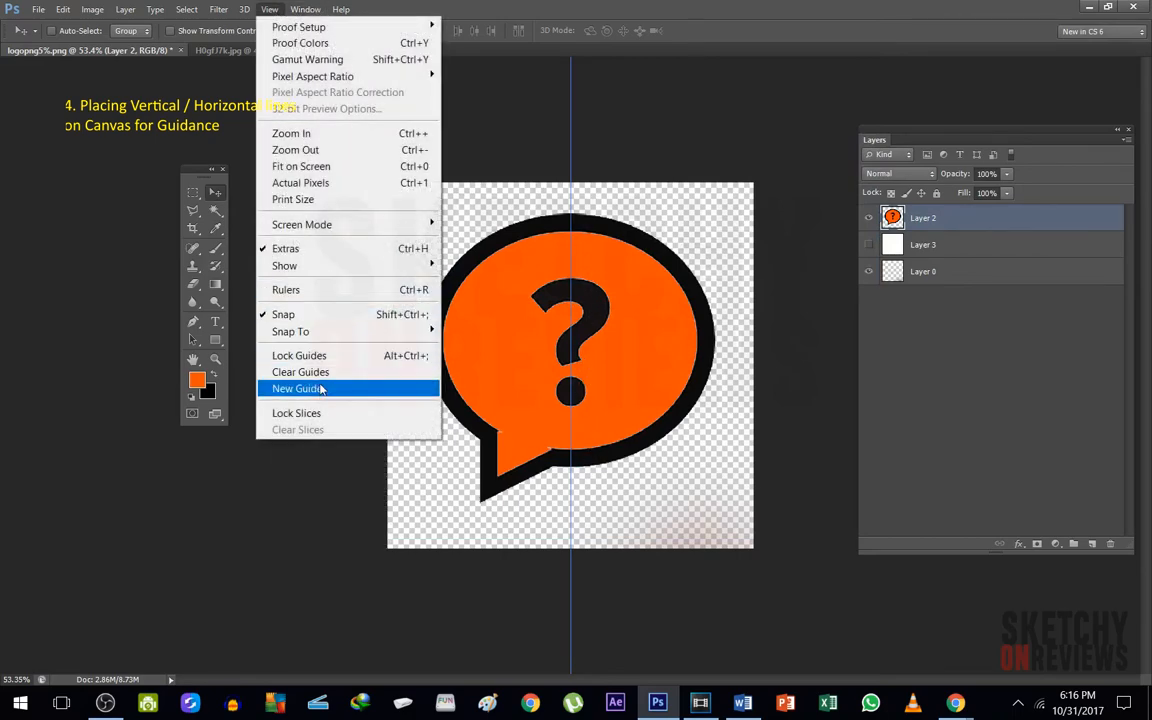
{"action": "left_click", "coordinate": [320, 389]}
{"action": "left_click_drag", "start_coordinate": [552, 273], "coordinate": [568, 281]}
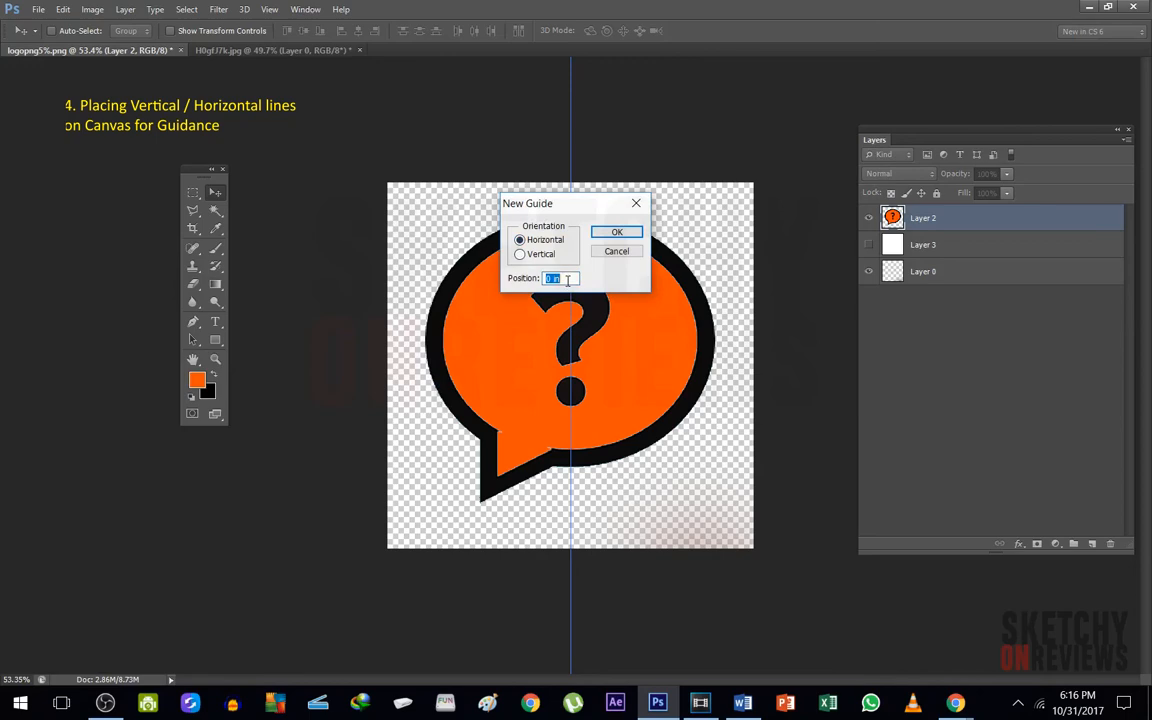
{"action": "type", "text": "50%"}
{"action": "key", "text": "Return"}
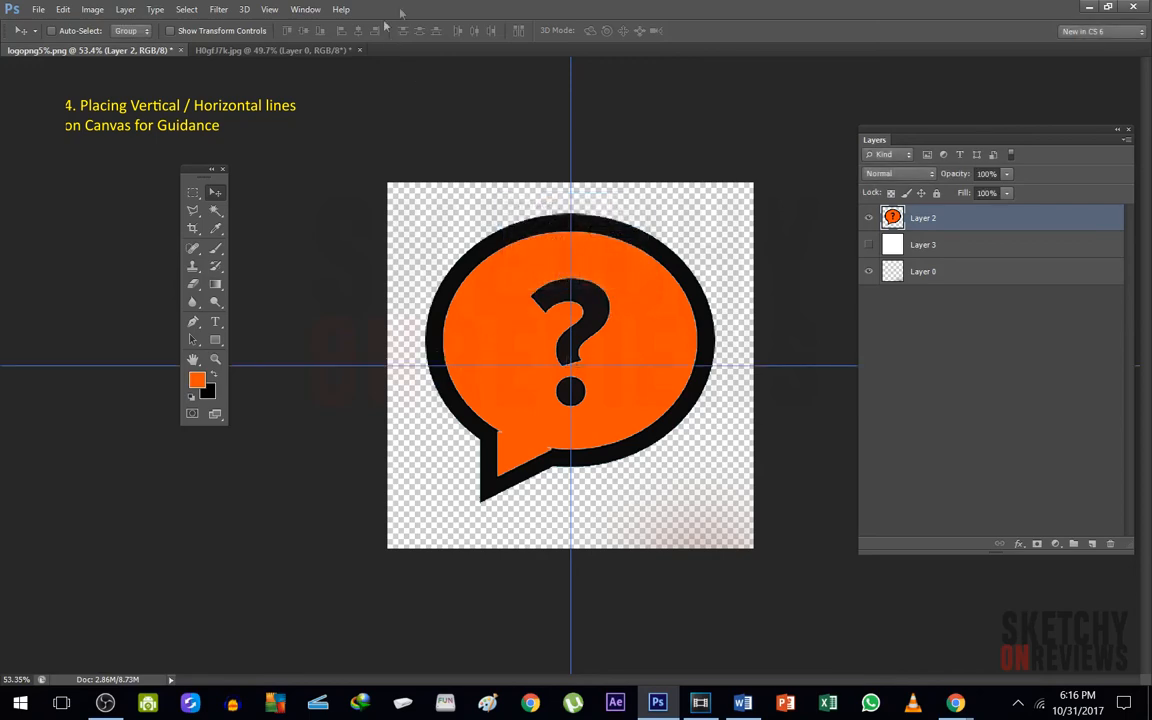
- Add a horizontal guide at 10% of the canvas
{"action": "left_click", "coordinate": [274, 10]}
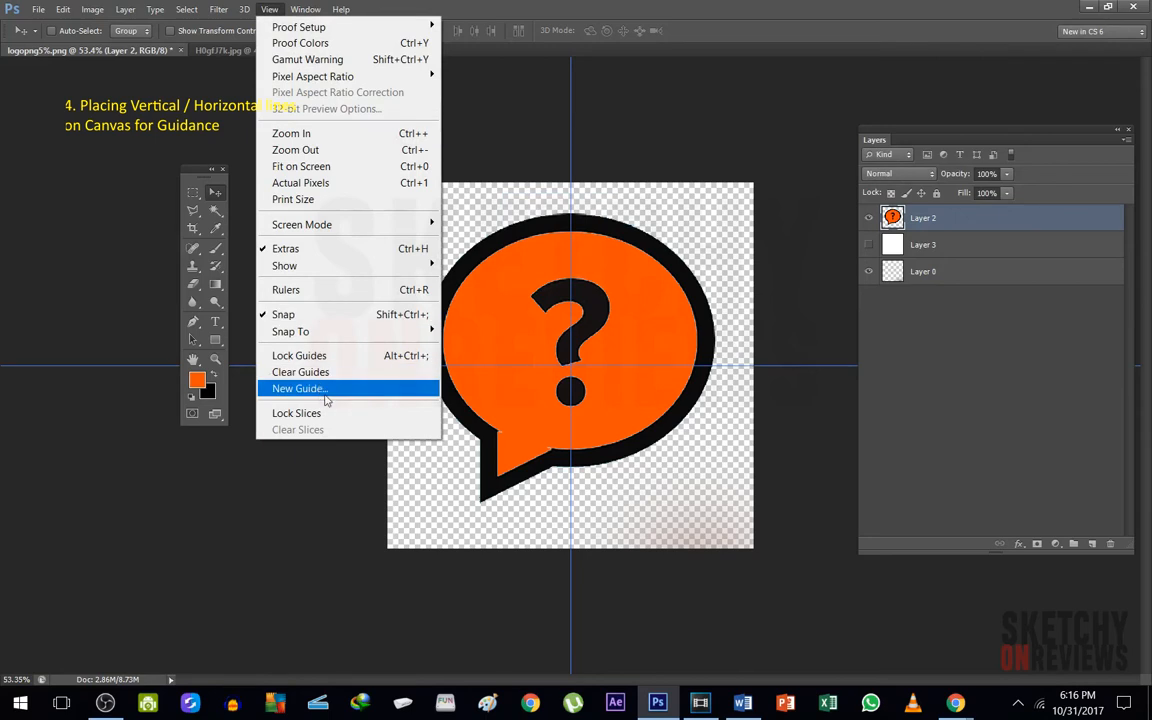
{"action": "left_click", "coordinate": [325, 397]}
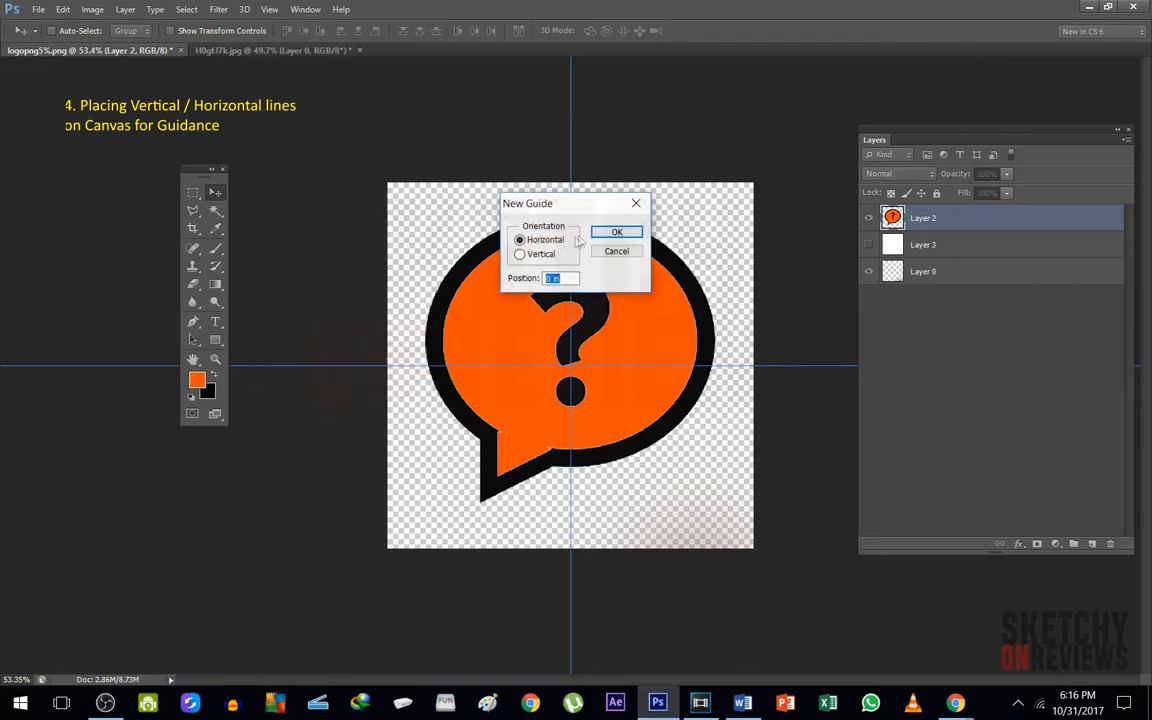
{"action": "type", "text": "10"}
{"action": "key", "text": "Return"}
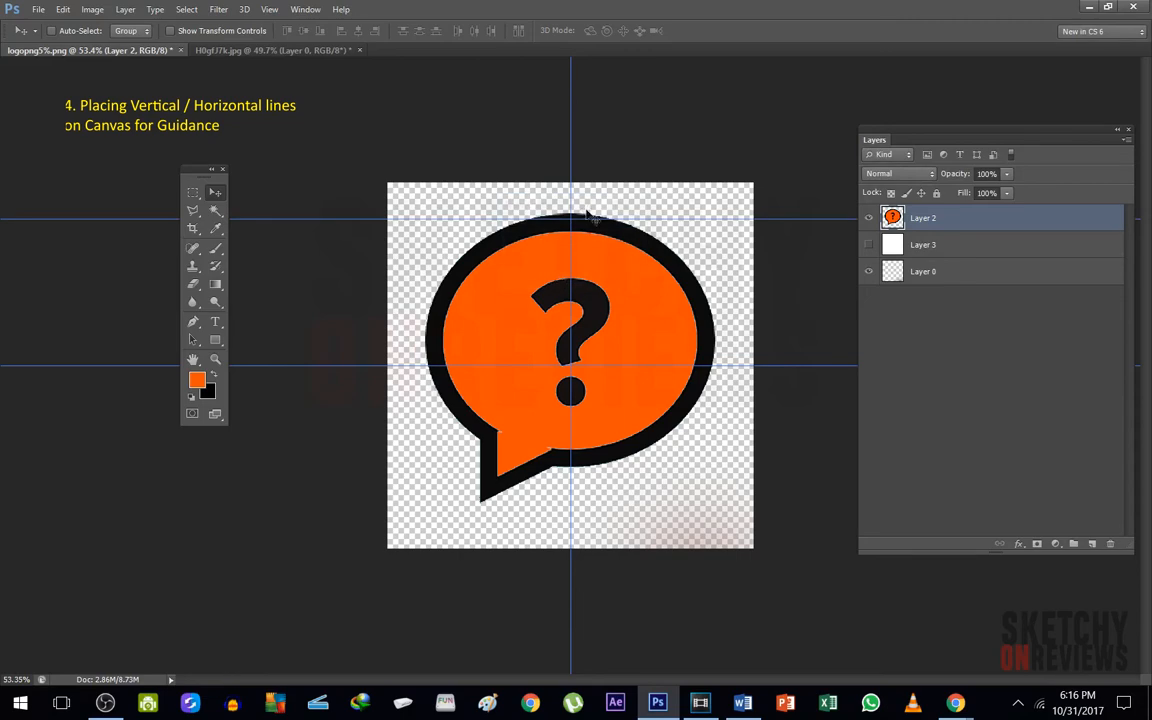
- Move the upper horizontal guide up to the top edge of the bubble's black outline
{"action": "scroll", "coordinate": [586, 212], "scroll_direction": "up", "scroll_amount": 5}
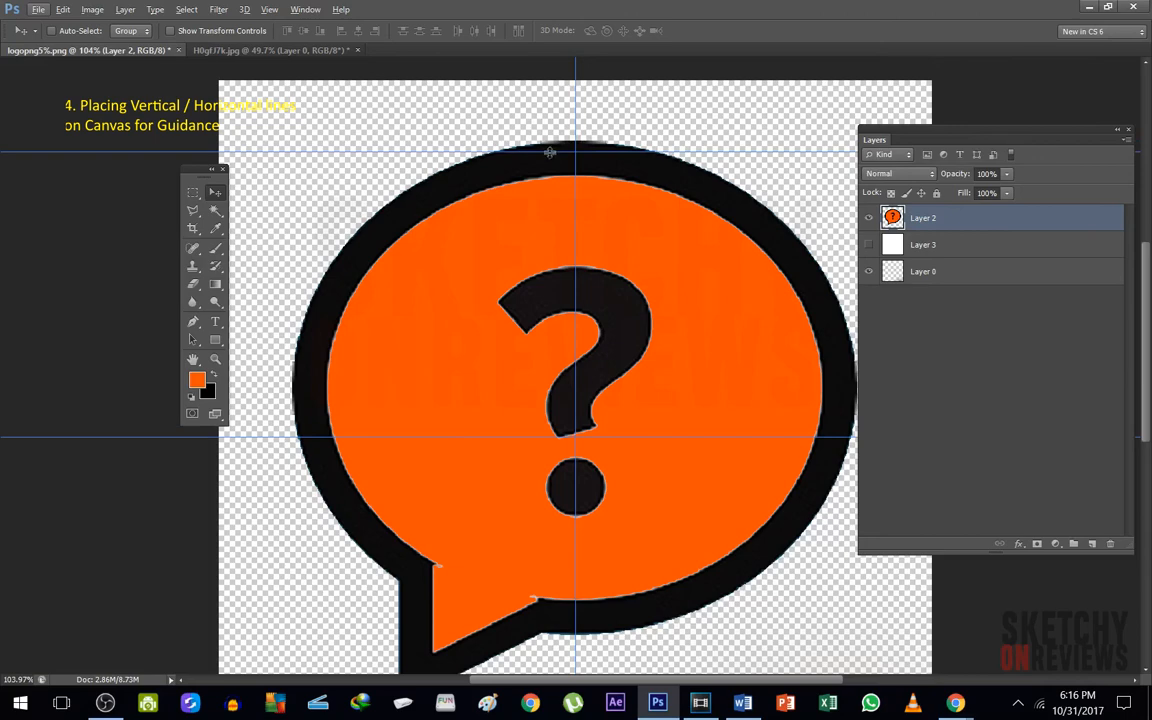
{"action": "left_click_drag", "start_coordinate": [553, 152], "coordinate": [503, 130]}
{"action": "scroll", "coordinate": [501, 180], "scroll_direction": "down", "scroll_amount": 3}
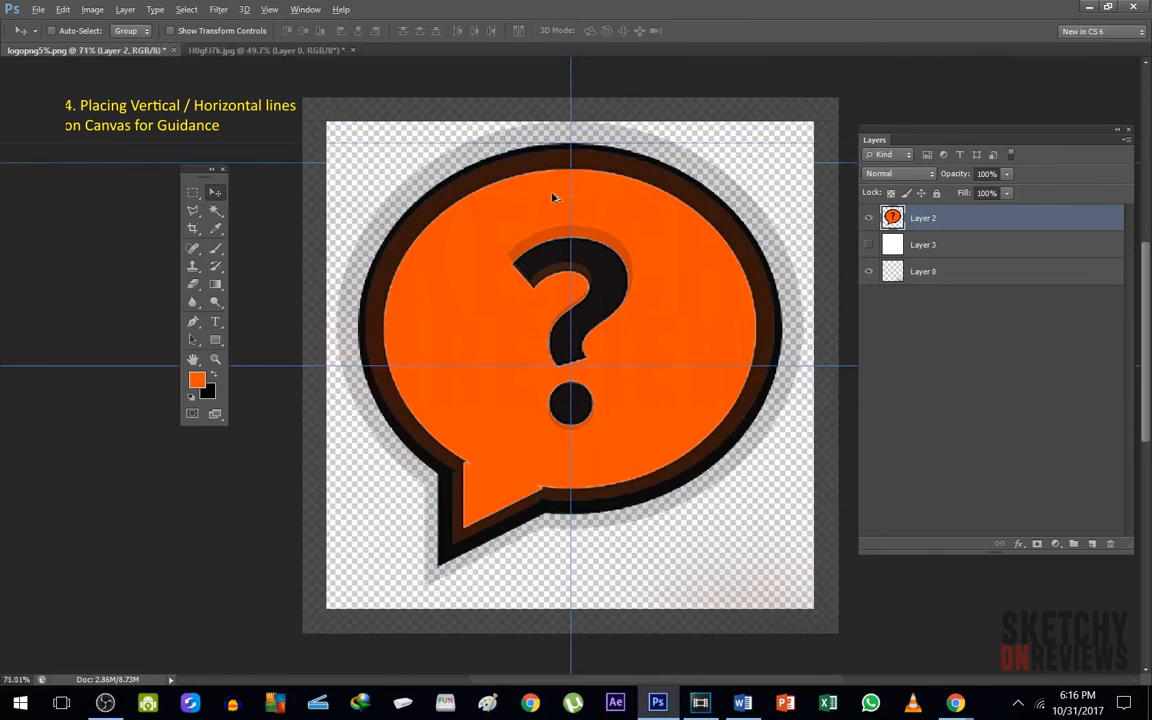
- Add a horizontal guide at 80% of the canvas
{"action": "left_click", "coordinate": [269, 9]}
{"action": "left_click", "coordinate": [344, 394]}
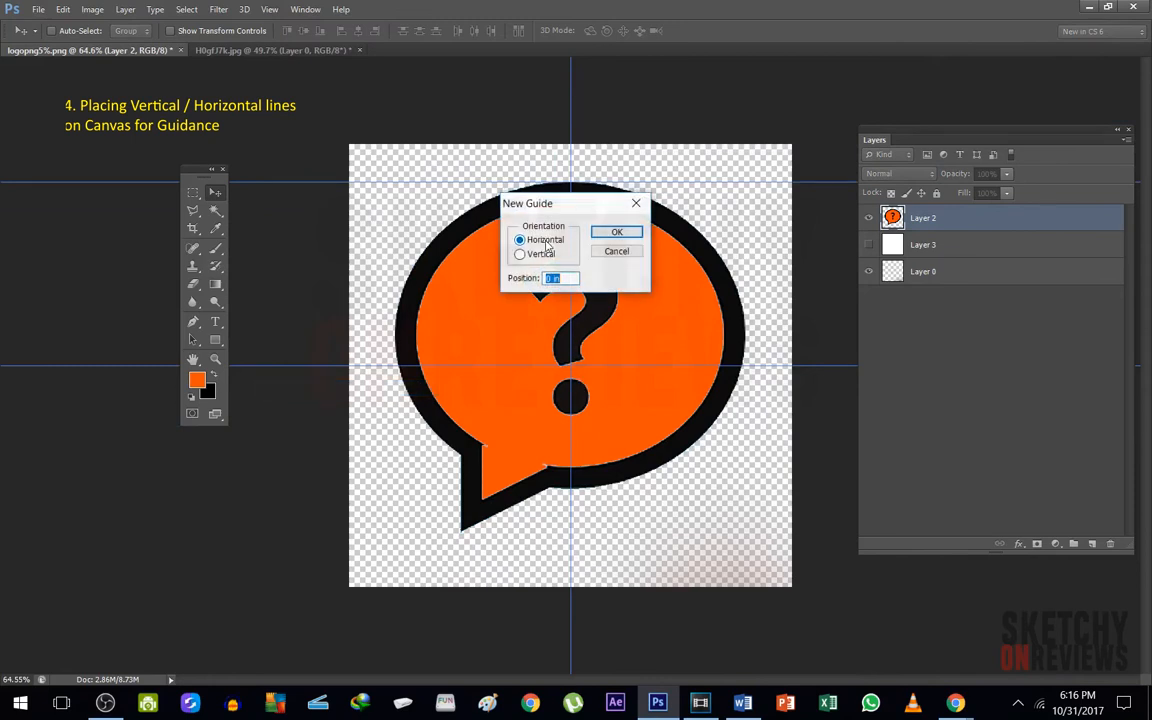
{"action": "type", "text": "80%"}
{"action": "key", "text": "Return"}
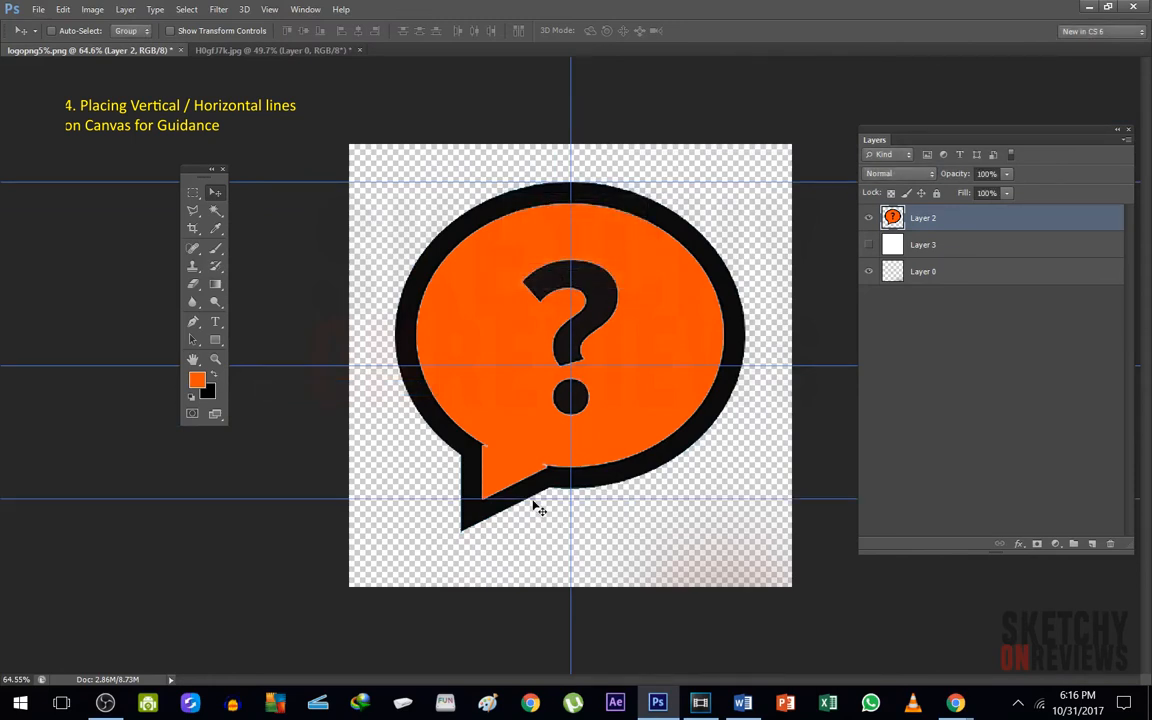
- Try to align the 80% horizontal guide with the bottom edge of the bubble's curved outline
{"action": "left_click_drag", "start_coordinate": [540, 498], "coordinate": [577, 490]}
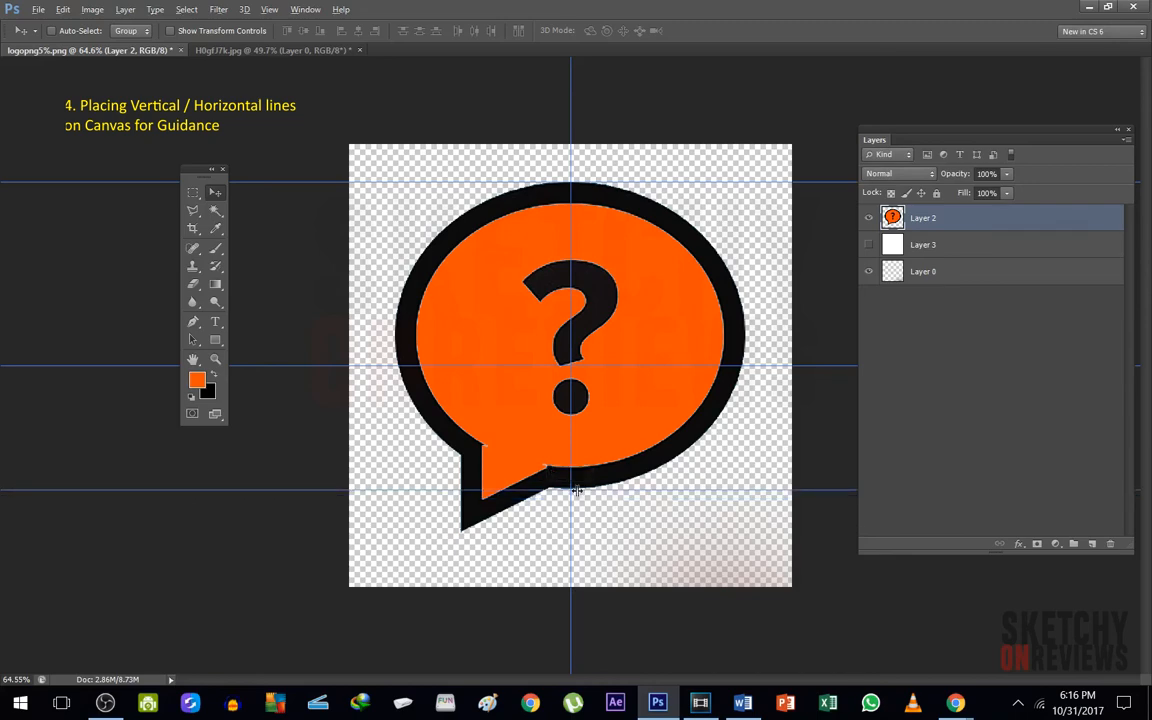
{"action": "scroll", "coordinate": [577, 490], "scroll_direction": "up", "scroll_amount": 10}
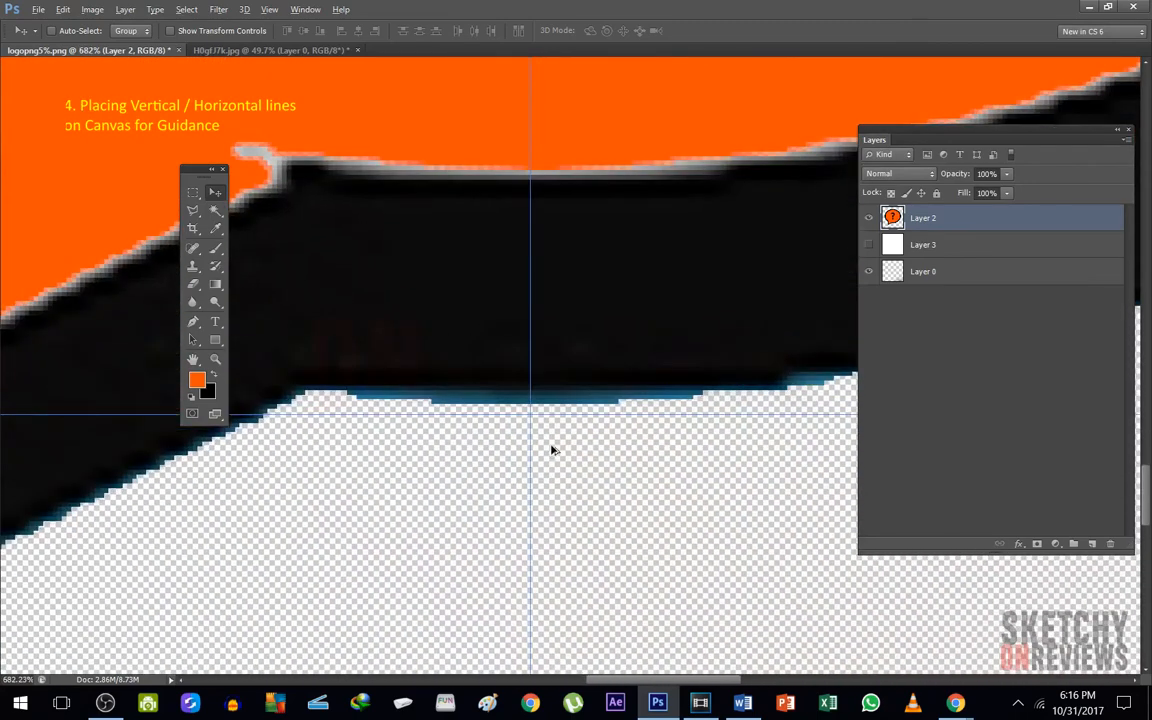
{"action": "left_click_drag", "start_coordinate": [555, 415], "coordinate": [559, 401]}
{"action": "scroll", "coordinate": [560, 403], "scroll_direction": "down", "scroll_amount": 3}
{"action": "scroll", "coordinate": [559, 423], "scroll_direction": "down", "scroll_amount": 5}
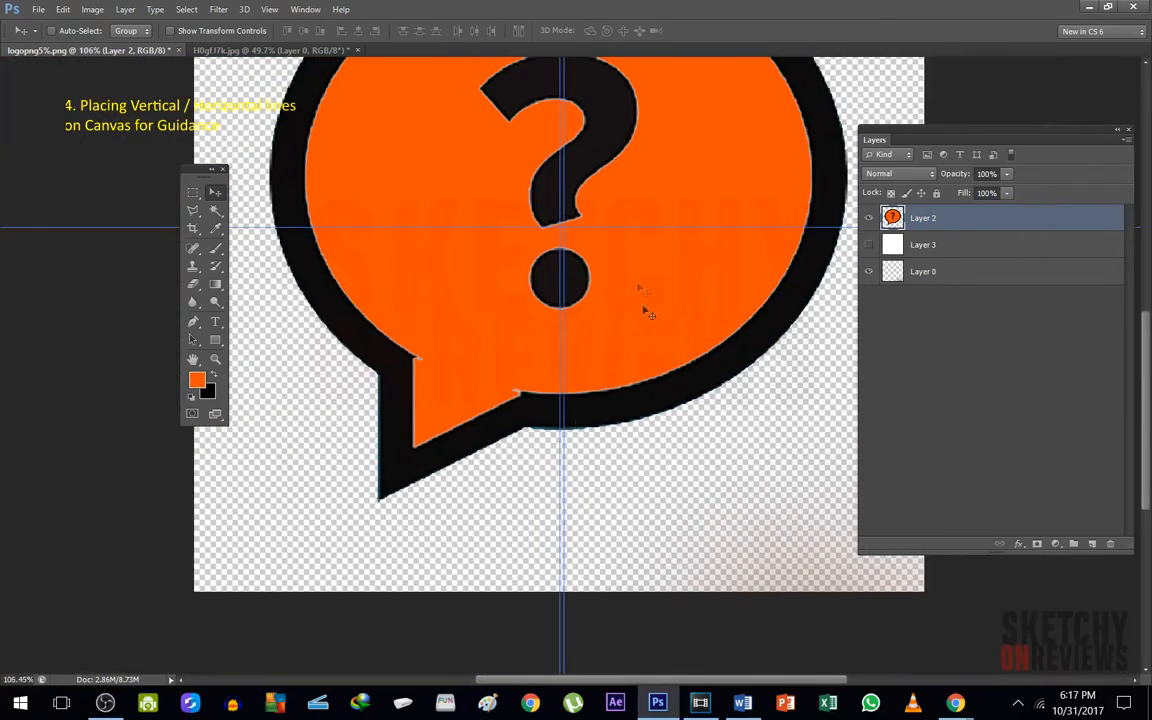
- Move the central horizontal guide down to the bottom edge of the bubble's curved outline
{"action": "left_click_drag", "start_coordinate": [607, 227], "coordinate": [591, 428]}
{"action": "scroll", "coordinate": [591, 428], "scroll_direction": "up", "scroll_amount": 3}
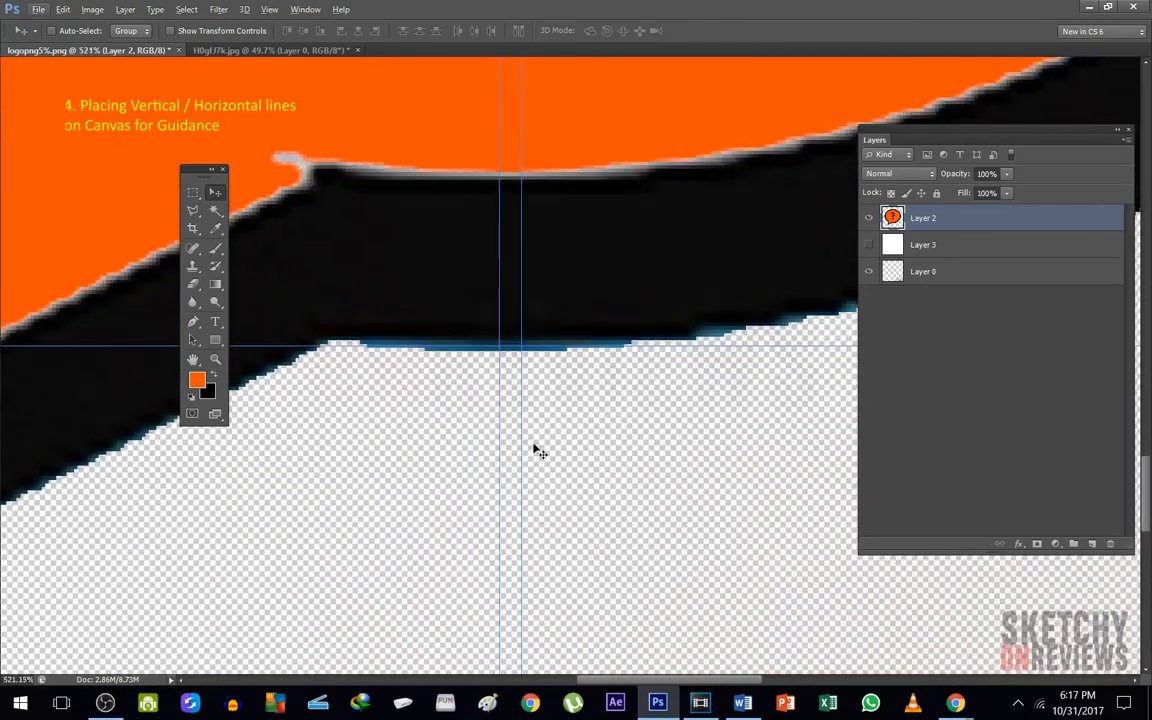
{"action": "scroll", "coordinate": [535, 450], "scroll_direction": "down", "scroll_amount": 4}
{"action": "scroll", "coordinate": [592, 444], "scroll_direction": "up", "scroll_amount": 2}
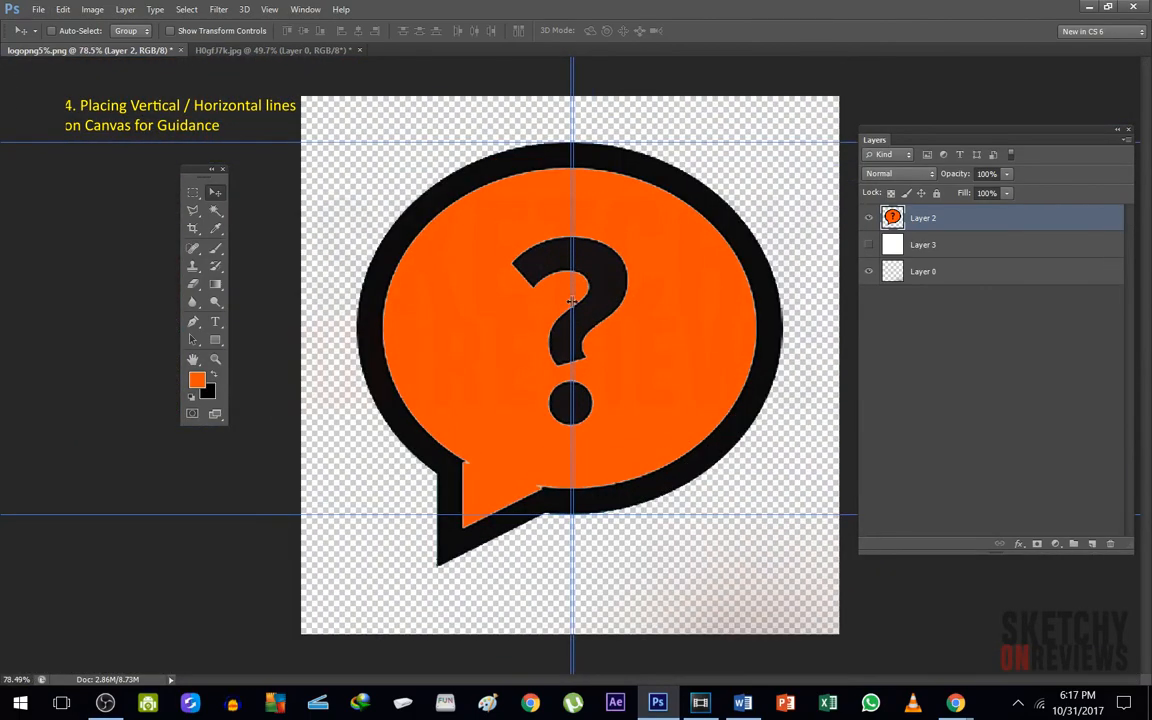
- Move the two central vertical guides to the left and right outer edges of the bubble's black outline
{"action": "left_click_drag", "start_coordinate": [572, 308], "coordinate": [357, 300]}
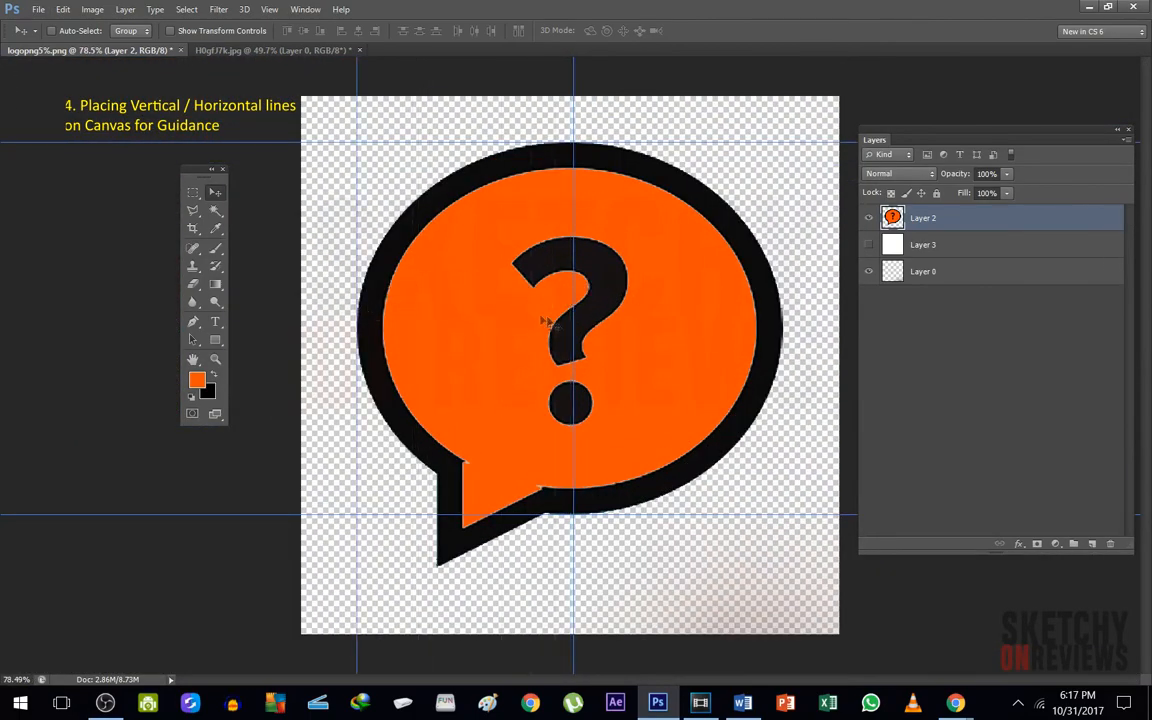
{"action": "left_click_drag", "start_coordinate": [574, 310], "coordinate": [786, 336]}
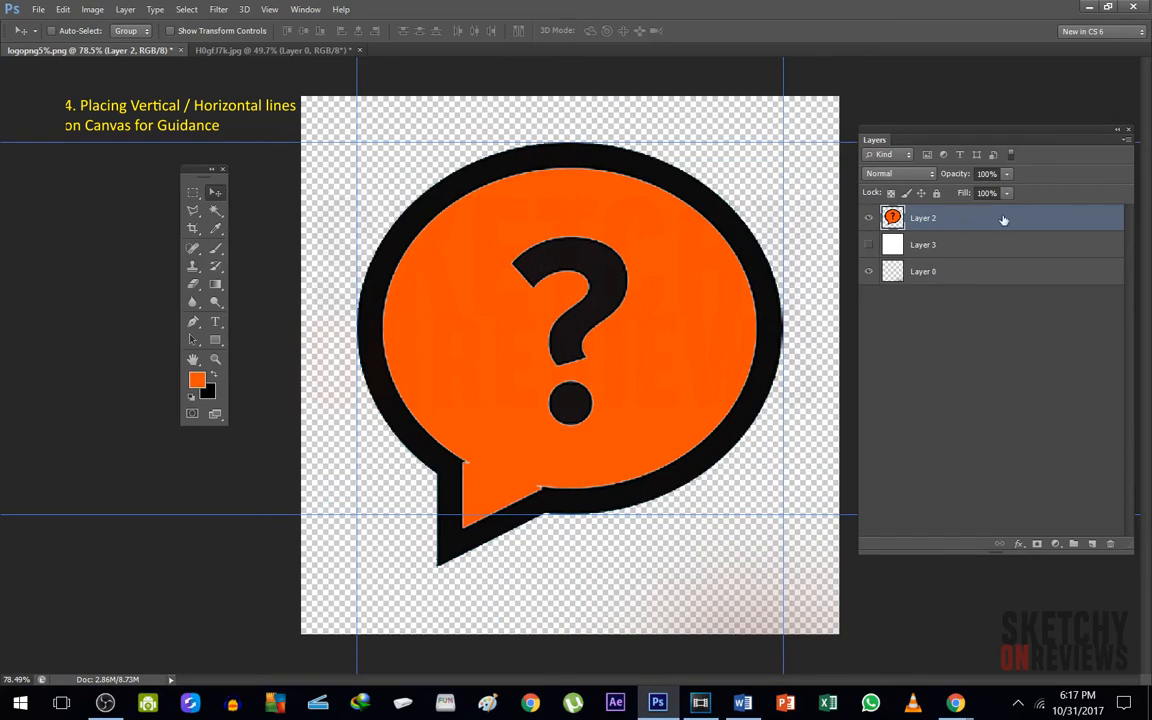
{"action": "key", "text": "ctrl+t"}
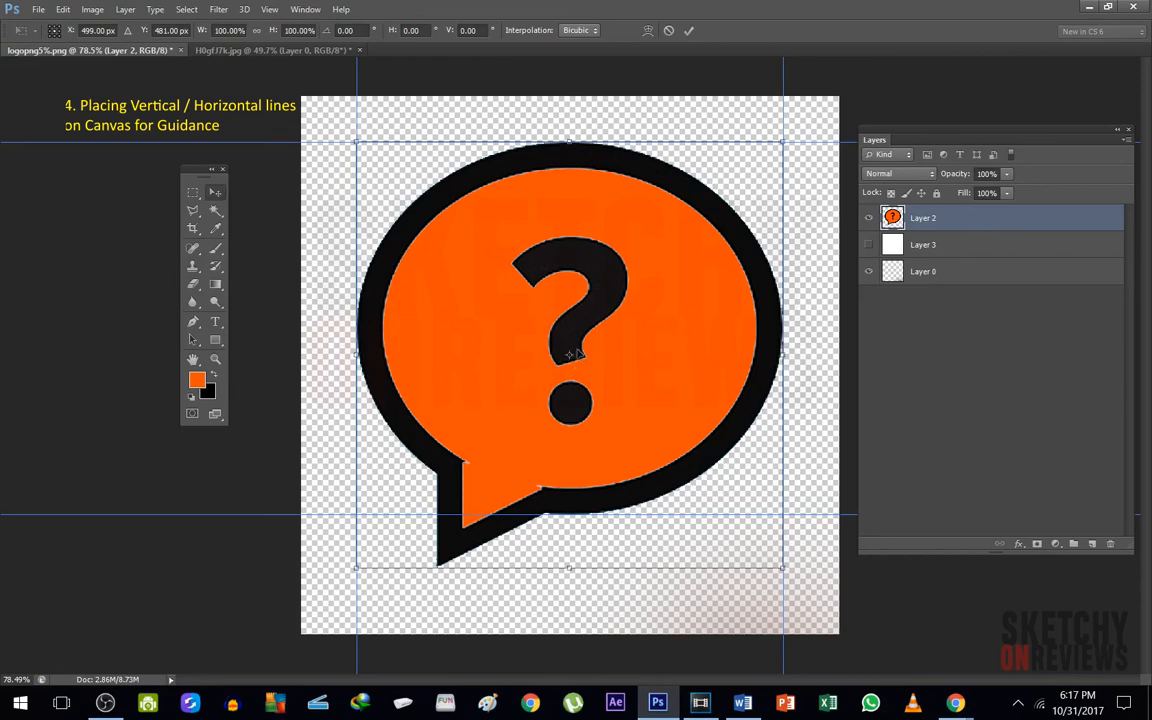
{"action": "key", "text": "Return"}
- Add a horizontal guide at 50% of the canvas
{"action": "left_click", "coordinate": [269, 9]}
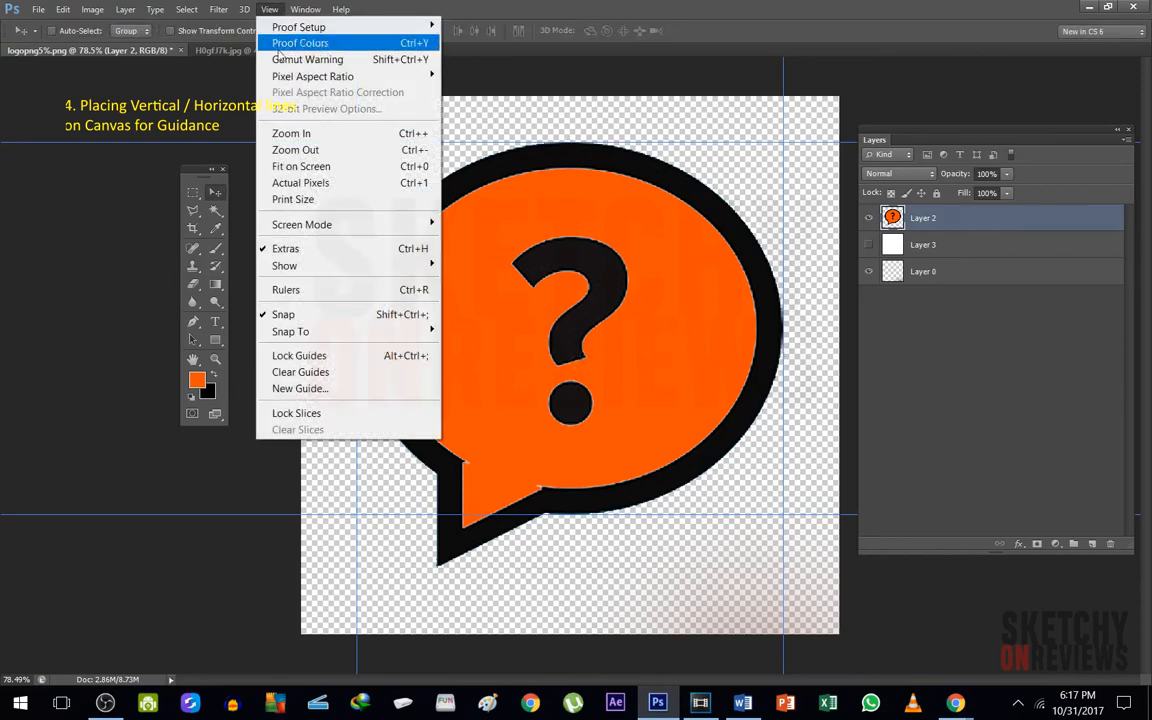
{"action": "left_click", "coordinate": [313, 387]}
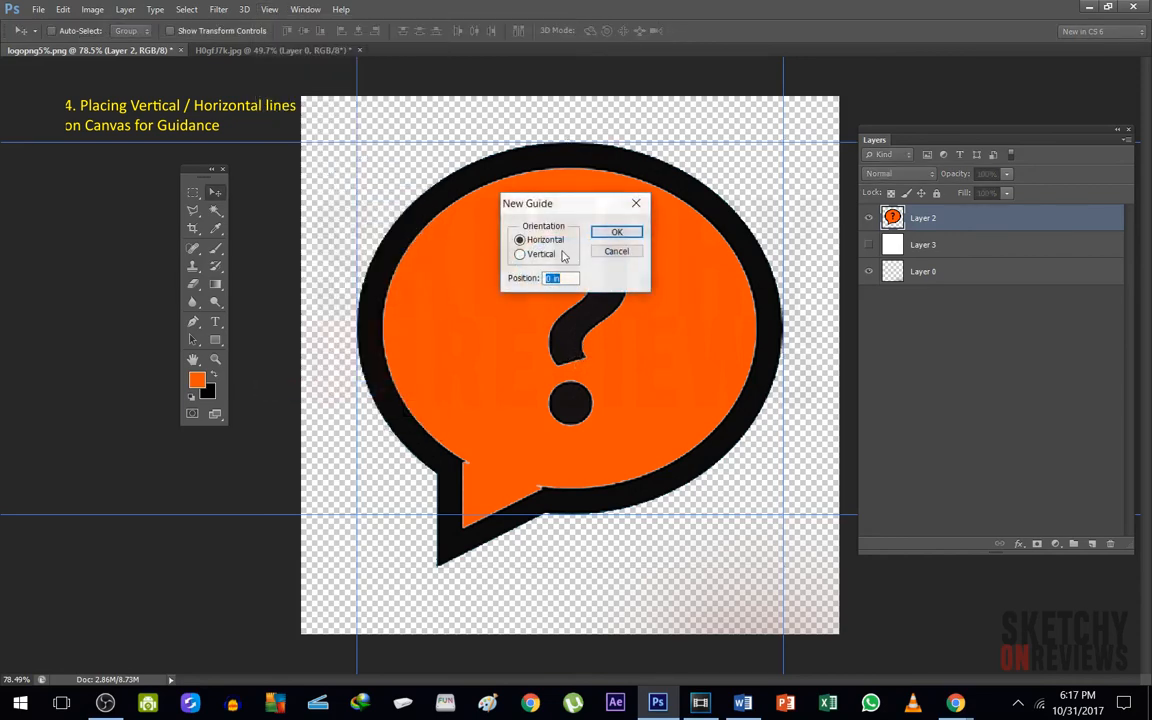
{"action": "type", "text": "50"}
{"action": "key", "text": "Return"}
- Add a vertical guide at 50% of the canvas
{"action": "left_click", "coordinate": [269, 9]}
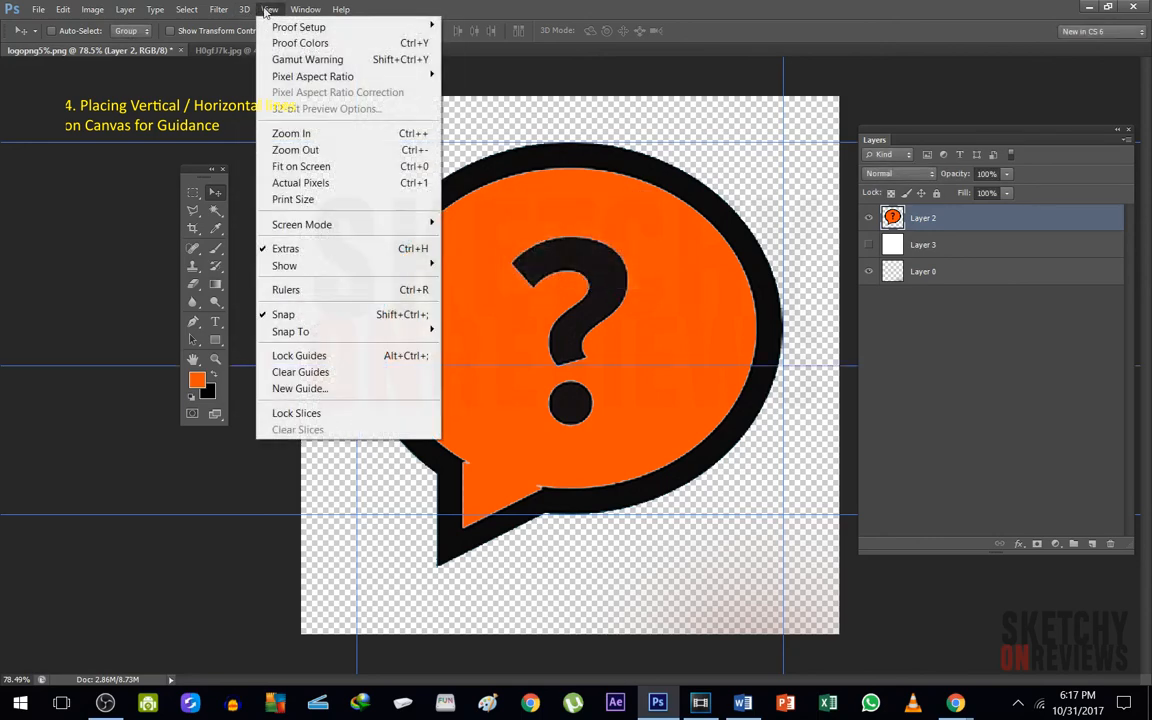
{"action": "left_click", "coordinate": [430, 390]}
{"action": "left_click", "coordinate": [545, 254]}
{"action": "key", "text": "Tab"}
{"action": "type", "text": "5"}
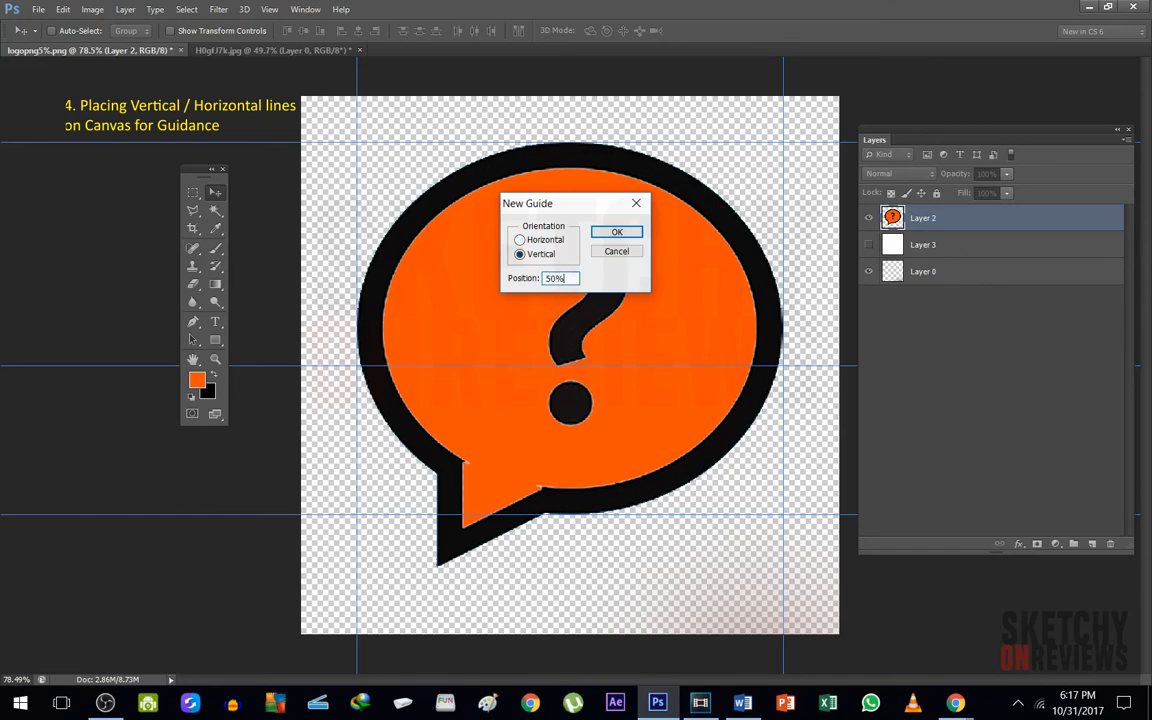
{"action": "key", "text": "Return"}
- Try to move the bubble layer so that its transform centre lines up with the two 50% guides
{"action": "scroll", "coordinate": [586, 393], "scroll_direction": "up", "scroll_amount": 3}
{"action": "scroll", "coordinate": [659, 385], "scroll_direction": "down", "scroll_amount": 5}
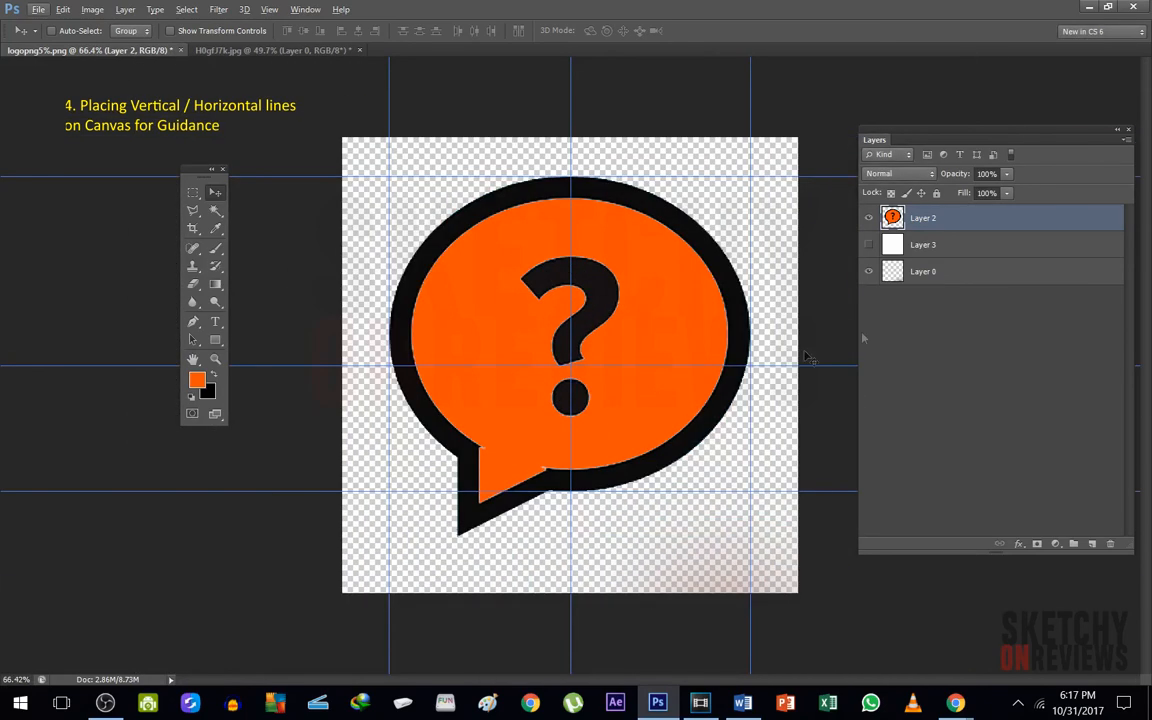
{"action": "key", "text": "ctrl+t"}
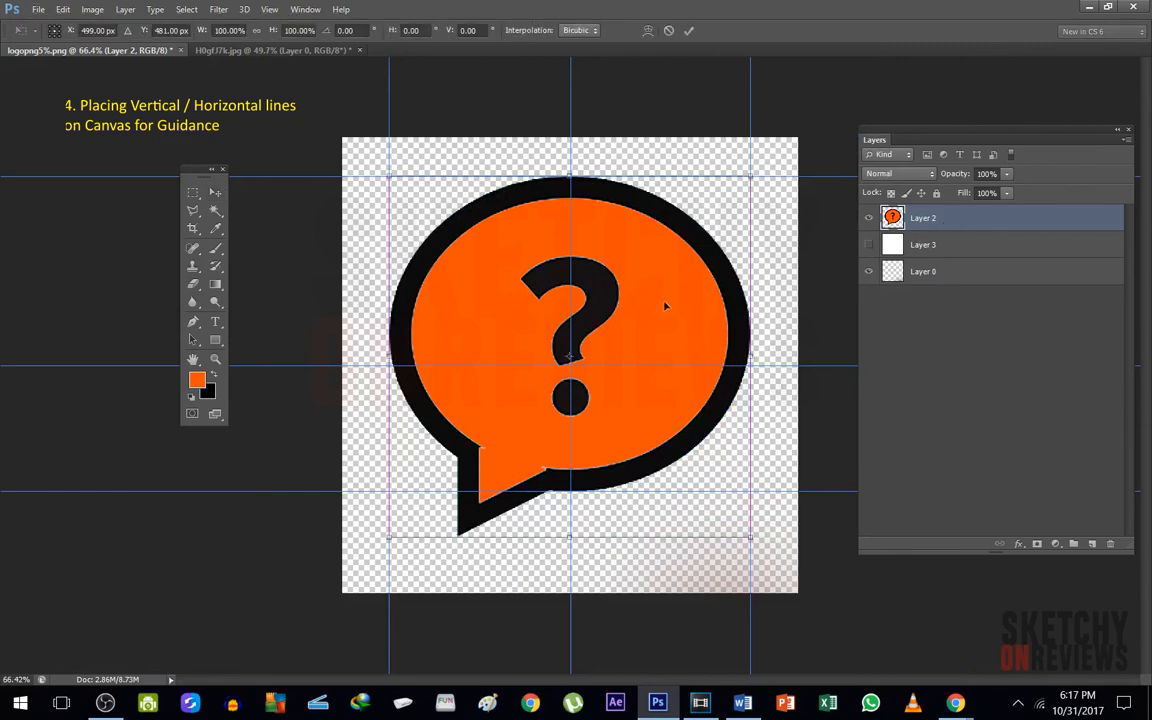
{"action": "scroll", "coordinate": [596, 367], "scroll_direction": "up", "scroll_amount": 5}
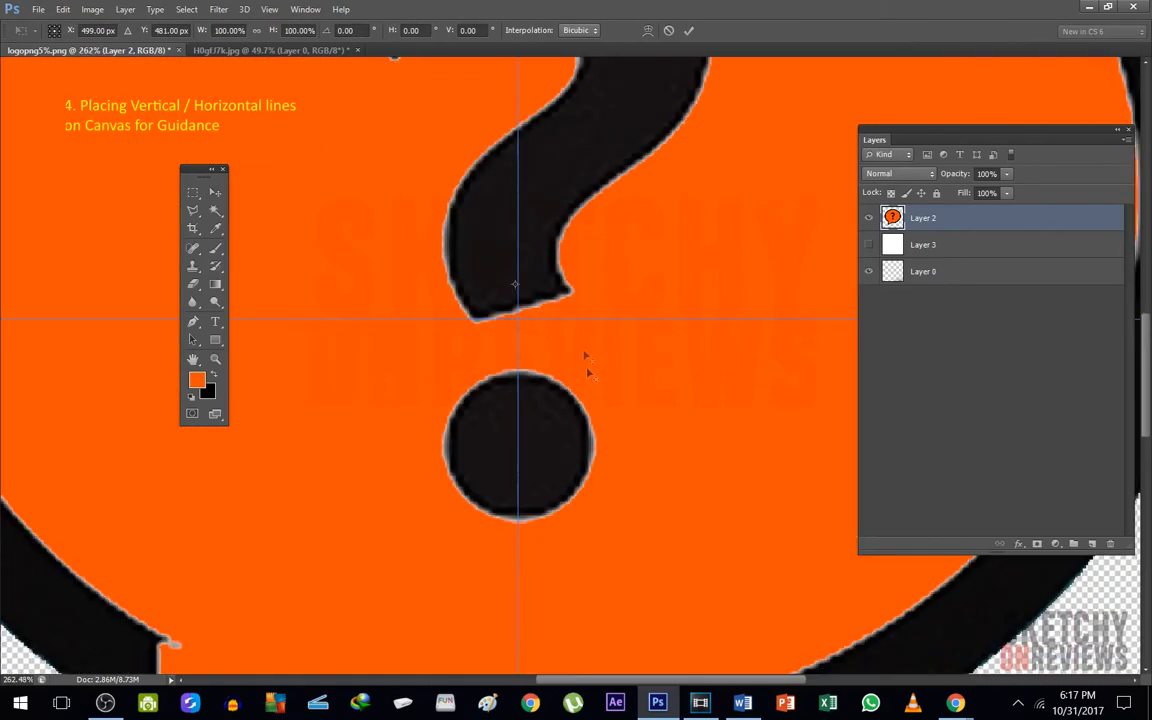
{"action": "left_click", "coordinate": [214, 193]}
{"action": "left_click_drag", "start_coordinate": [190, 169], "coordinate": [266, 227]}
{"action": "left_click_drag", "start_coordinate": [446, 200], "coordinate": [447, 320]}
{"action": "left_click_drag", "start_coordinate": [444, 370], "coordinate": [472, 242]}
{"action": "key", "text": "ctrl+t"}
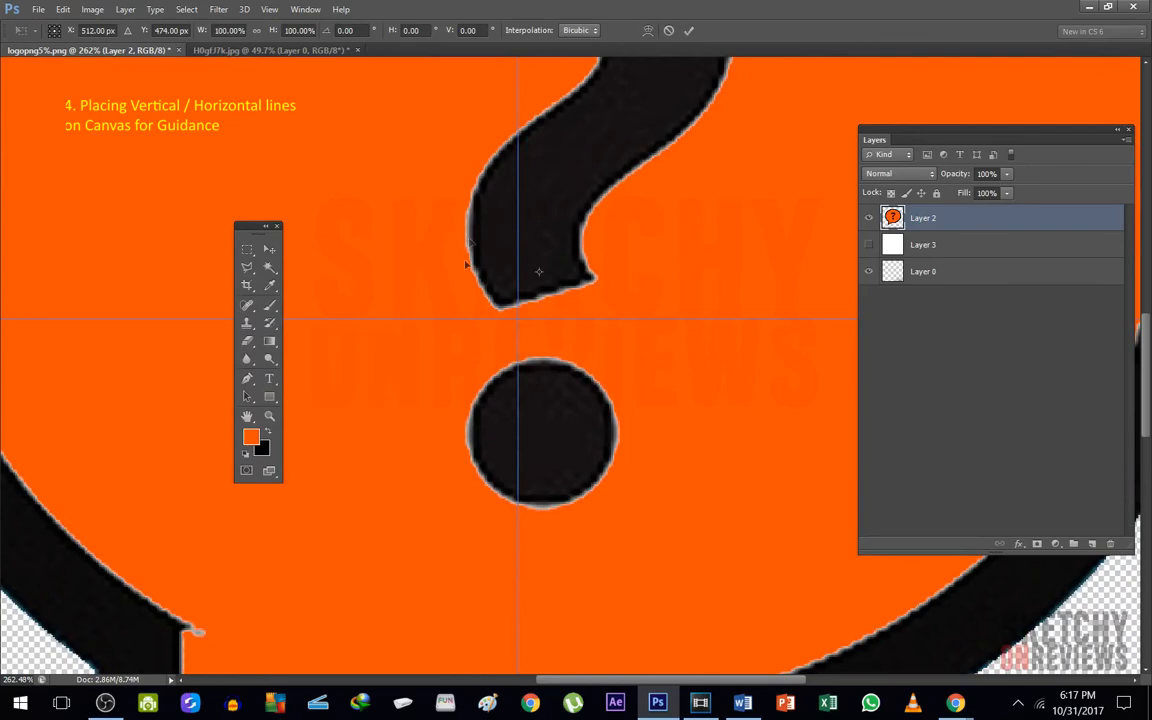
{"action": "left_click_drag", "start_coordinate": [450, 441], "coordinate": [482, 453]}
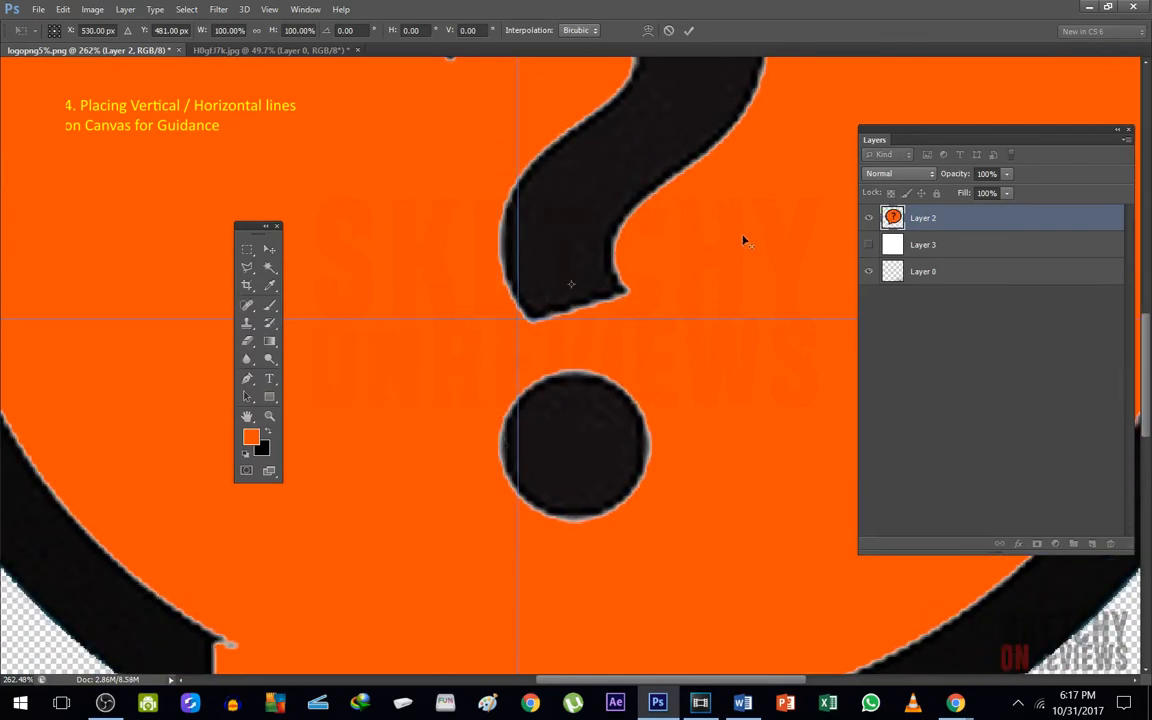
- Move the bubble layer so its transform centre sits on the intersection of the 50% guides, at X 500 px, Y 500 px
{"action": "scroll", "coordinate": [743, 239], "scroll_direction": "up", "scroll_amount": 7}
{"action": "left_click_drag", "start_coordinate": [630, 305], "coordinate": [528, 365]}
{"action": "scroll", "coordinate": [540, 398], "scroll_direction": "down", "scroll_amount": 7}
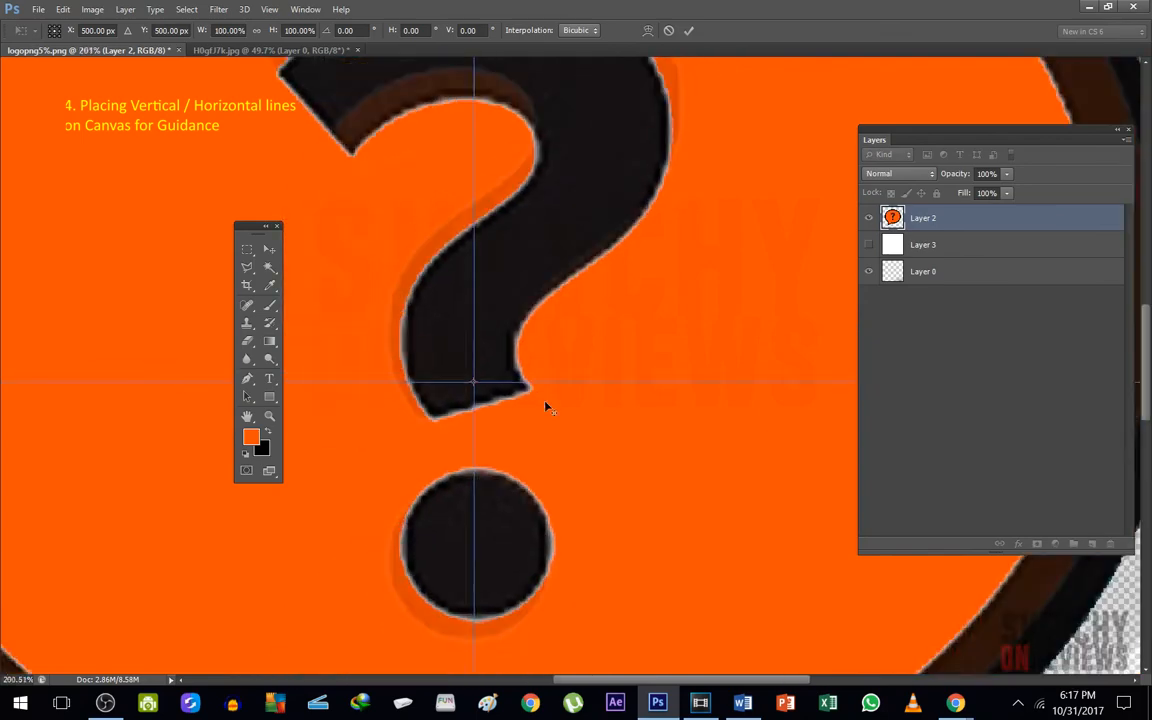
{"action": "scroll", "coordinate": [545, 406], "scroll_direction": "down", "scroll_amount": 8}
{"action": "key", "text": "alt+space"}
{"action": "left_click", "coordinate": [636, 438]}
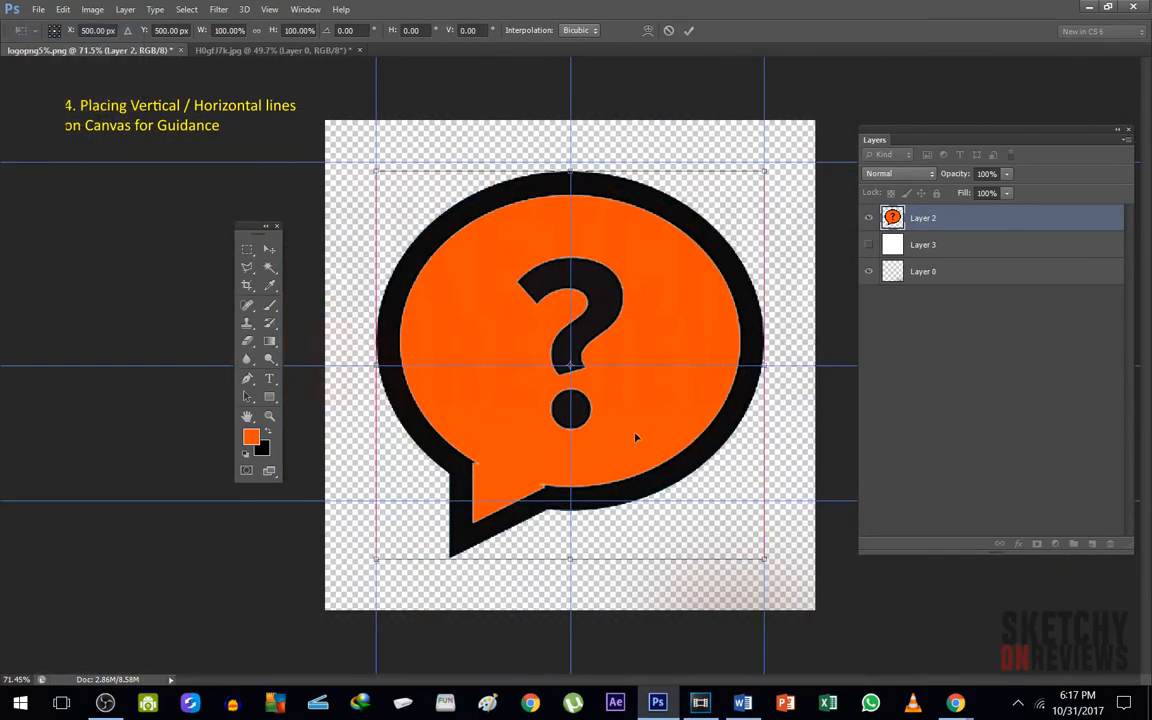
{"action": "key", "text": "Return"}
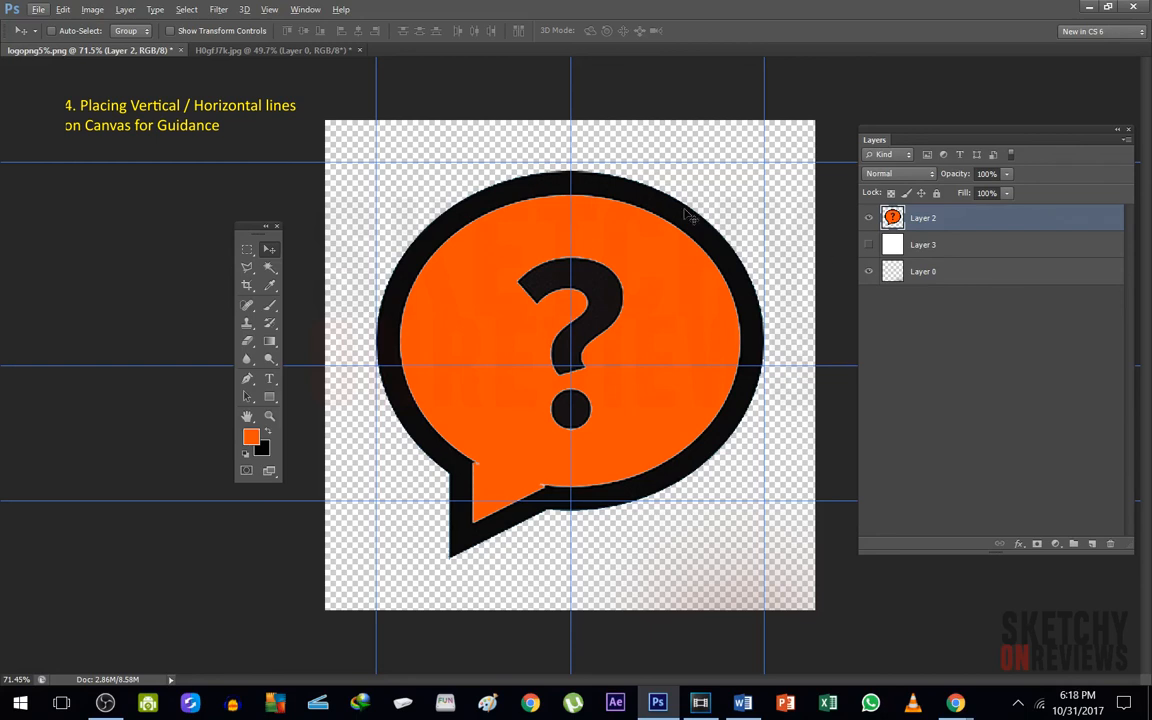
- Show the bubble layer's Free Transform box to check its centre and edges against the guides
{"action": "key", "text": "ctrl+t"}
{"action": "key", "text": "Return"}
{"action": "key", "text": "ctrl+t"}
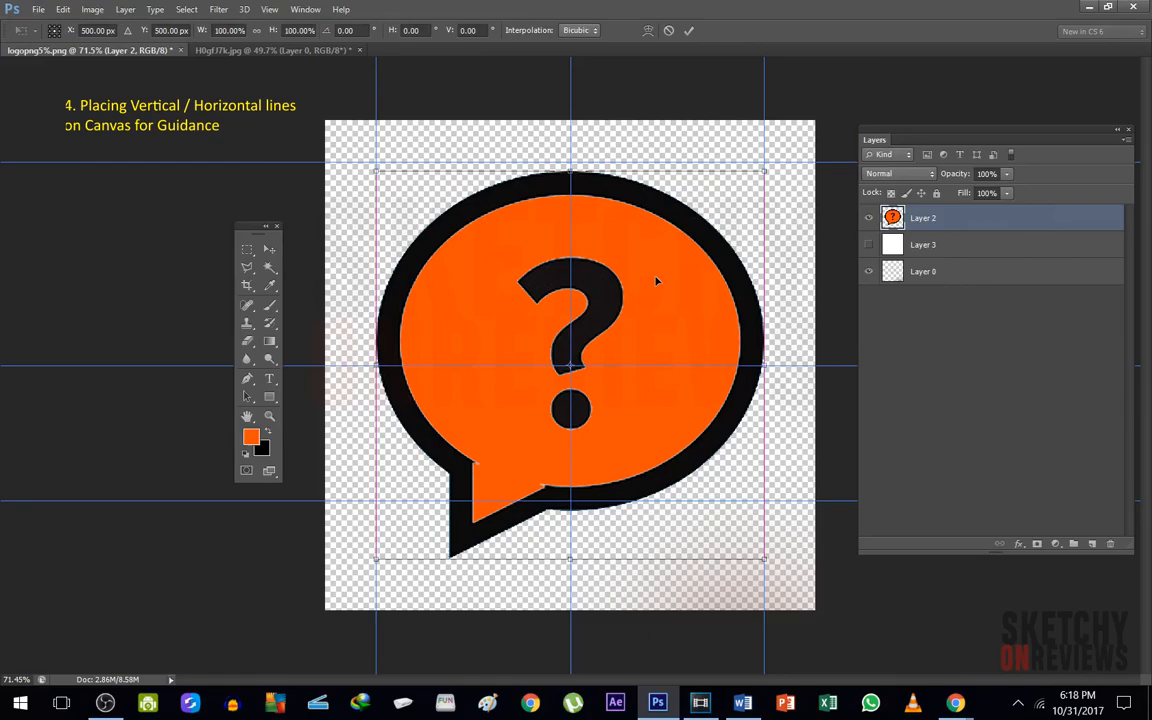